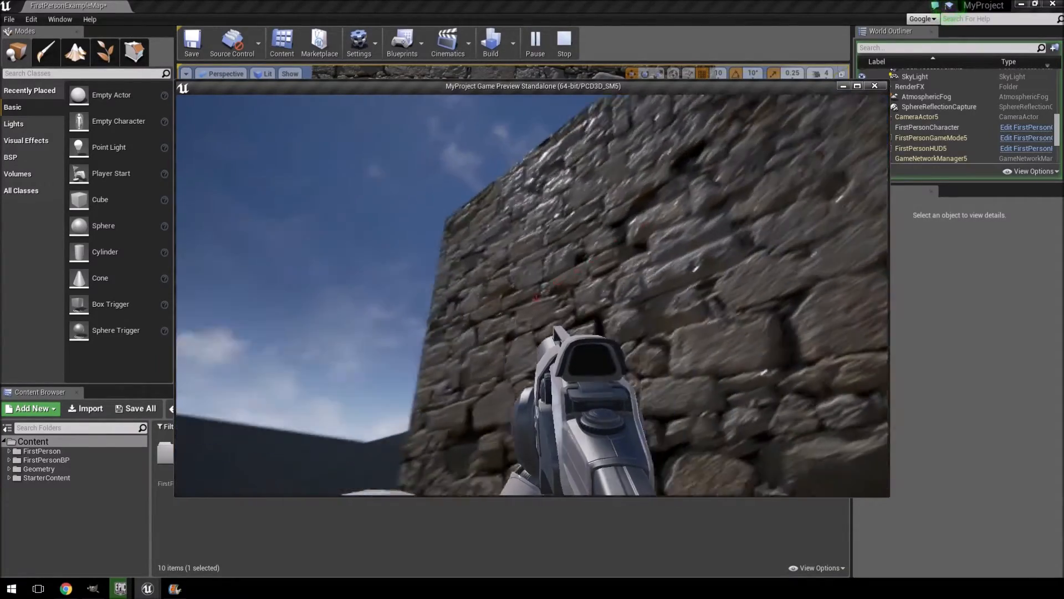
pyautogui.press('d')
pyautogui.press('a')
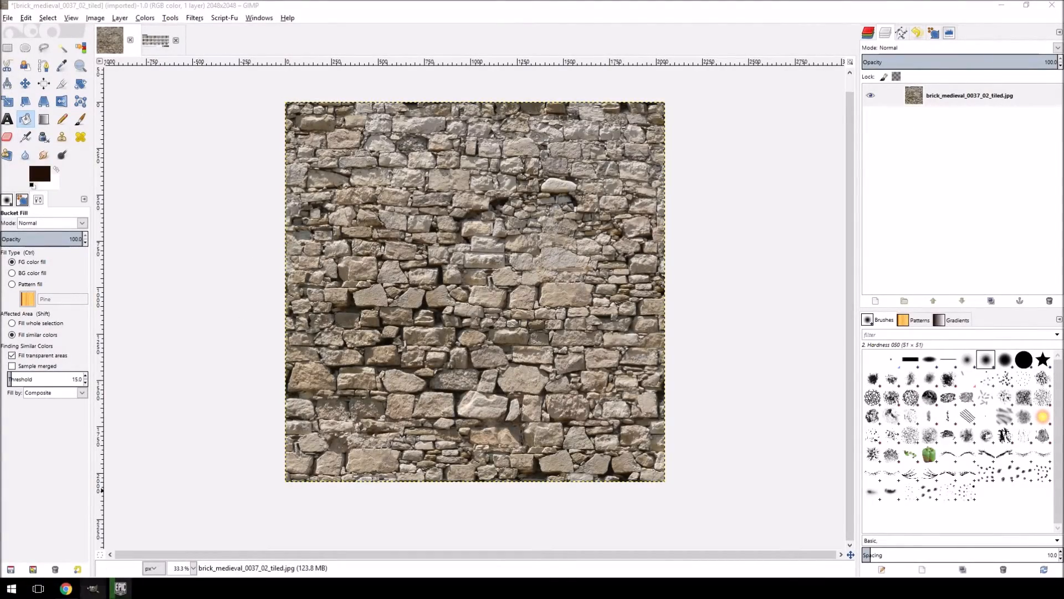
# In the web browser, review the Texturelib site, both PBR tutorial pages and the DONTNOD physically based rendering chart for Unreal Engine 4.
pyautogui.click(65, 589)
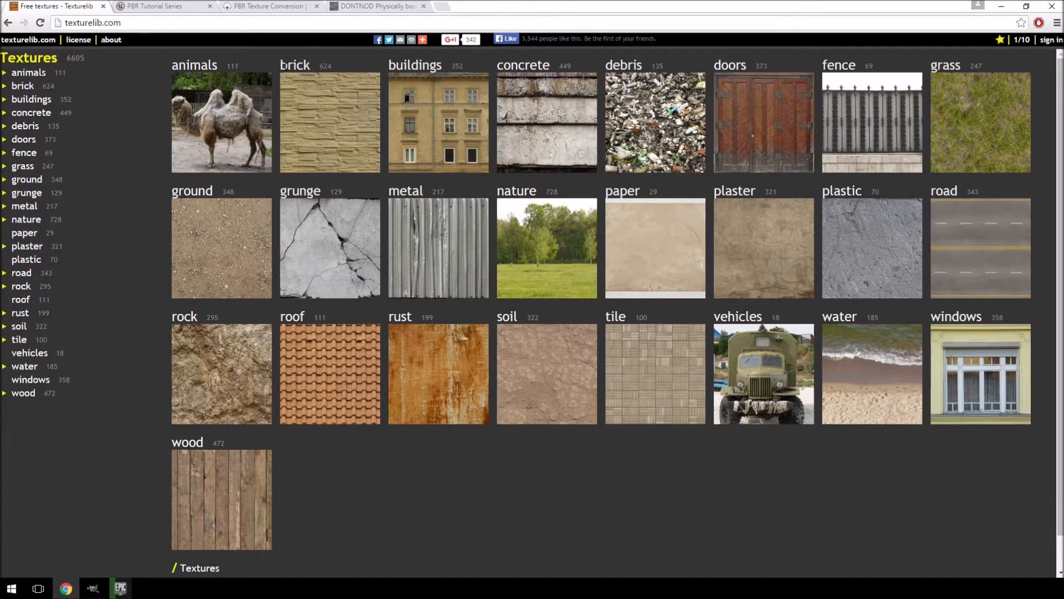
pyautogui.click(150, 6)
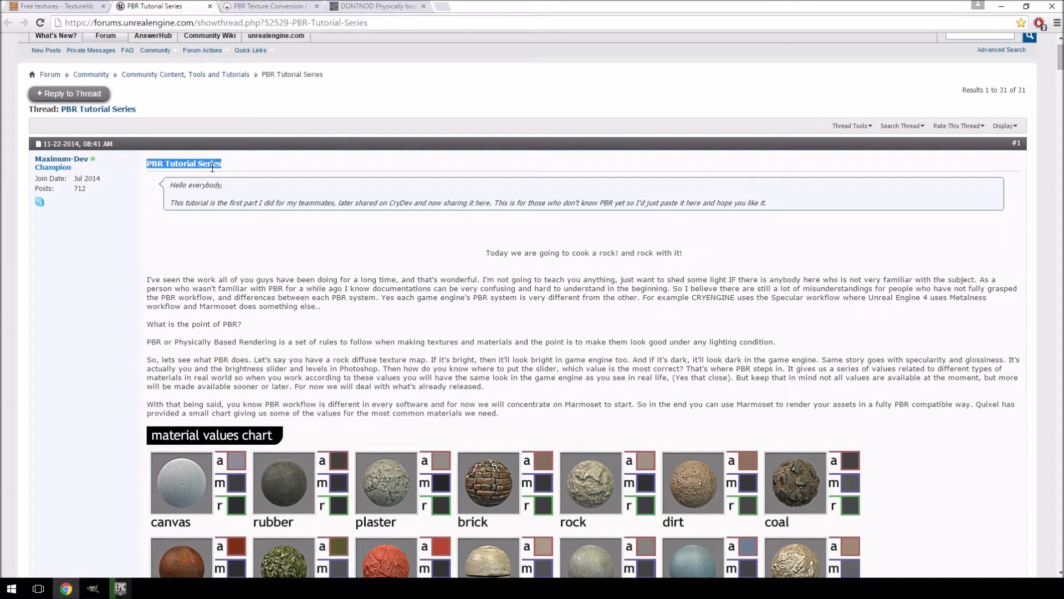
pyautogui.click(263, 6)
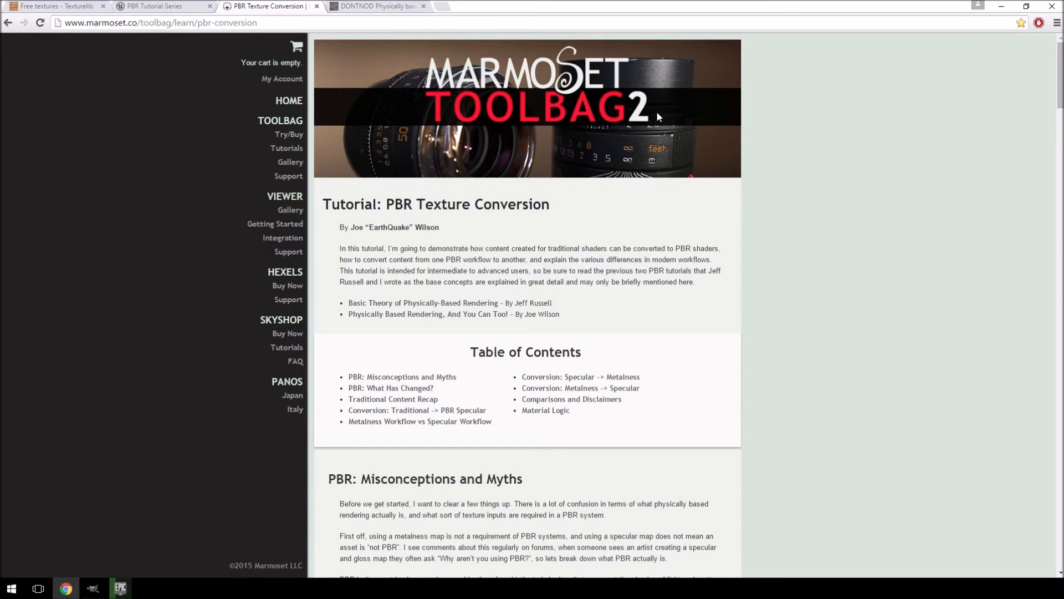
pyautogui.click(377, 5)
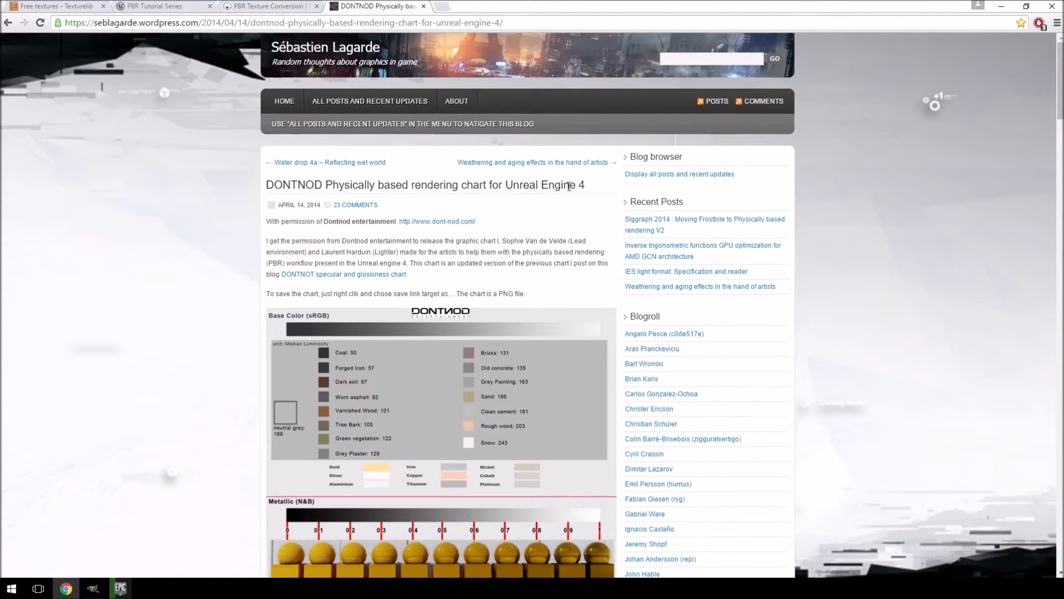
pyautogui.scroll(-3, 443, 261)
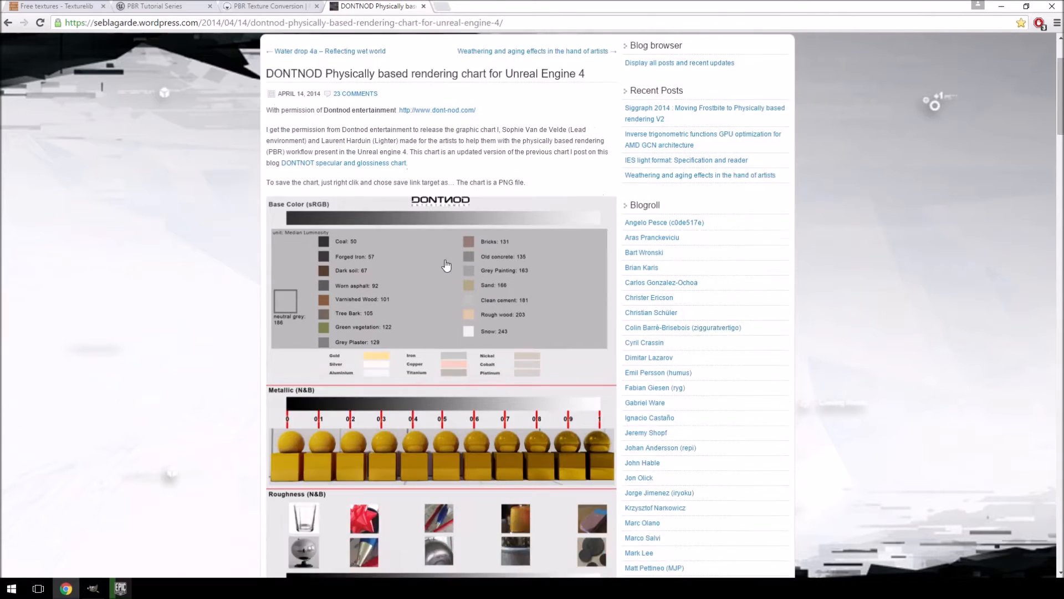
pyautogui.scroll(-2, 505, 343)
pyautogui.scroll(2, 505, 318)
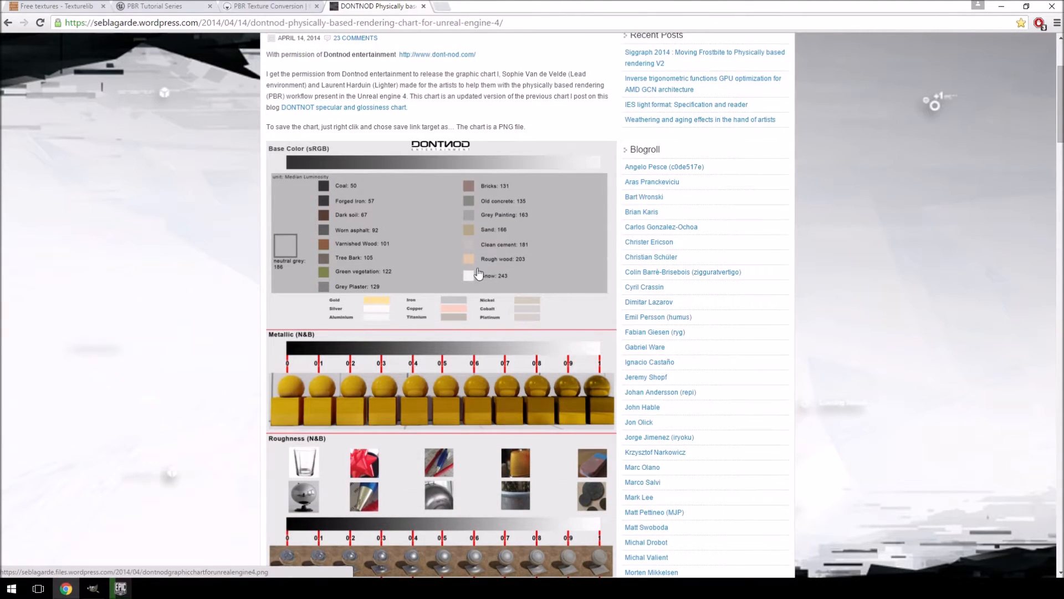
pyautogui.scroll(1, 455, 197)
pyautogui.scroll(2, 455, 198)
# Examine the material values chart in the PBR Tutorial Series forum thread.
pyautogui.click(151, 6)
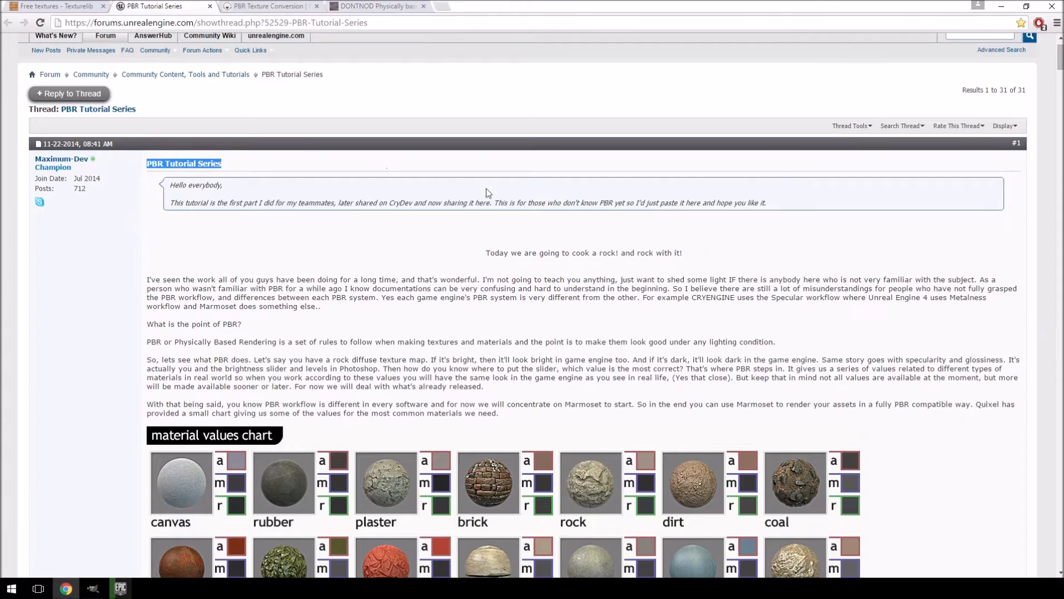
pyautogui.scroll(-5, 482, 192)
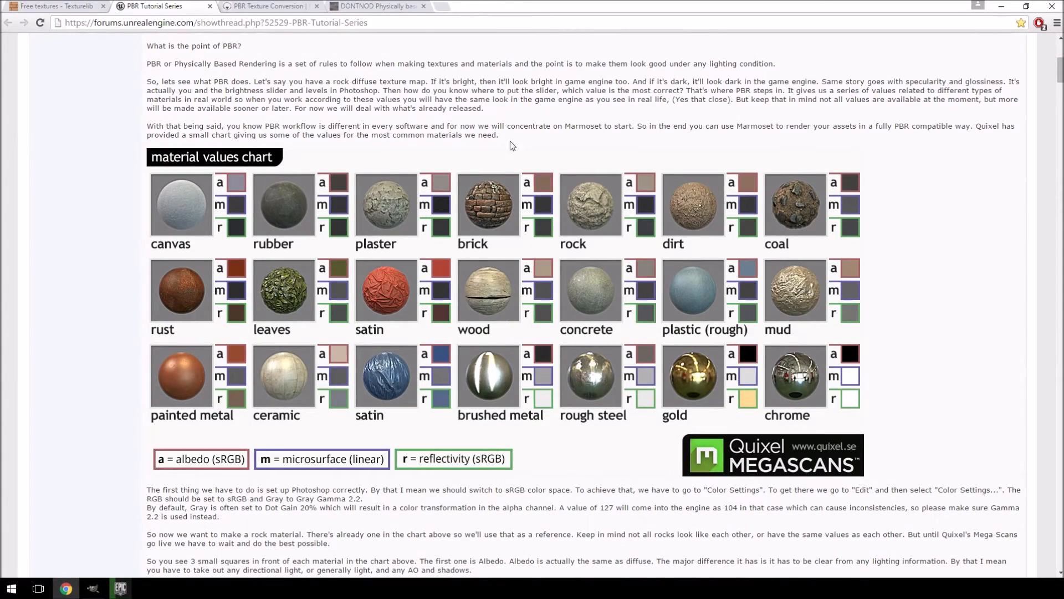
pyautogui.scroll(2, 175, 69)
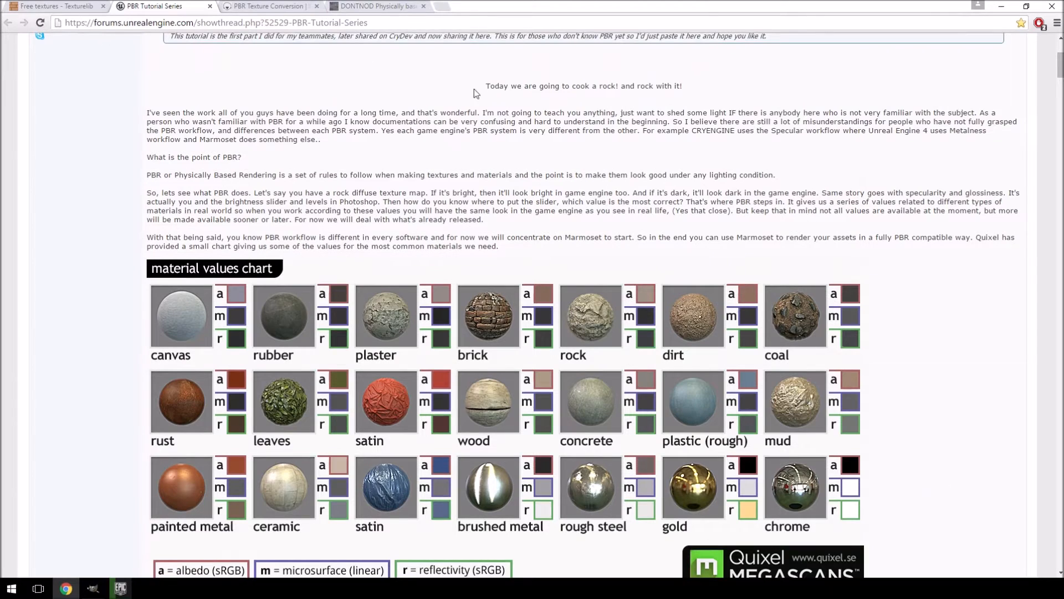
pyautogui.scroll(-2, 403, 165)
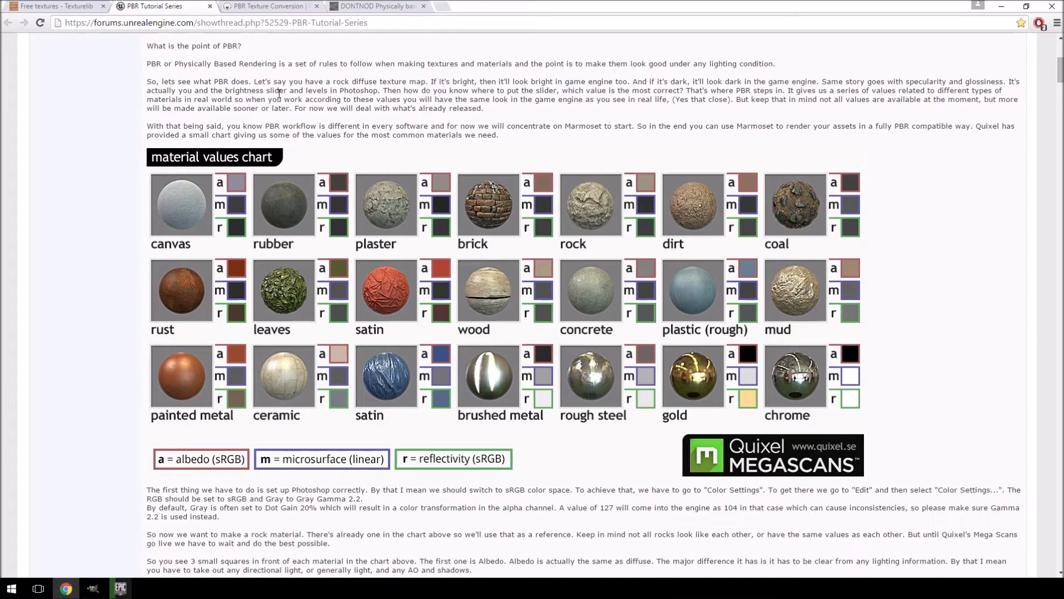
# Switch to GIMP, duplicate the medieval brick texture layer and desaturate the copy using the Lightness shade of gray.
pyautogui.click(93, 588)
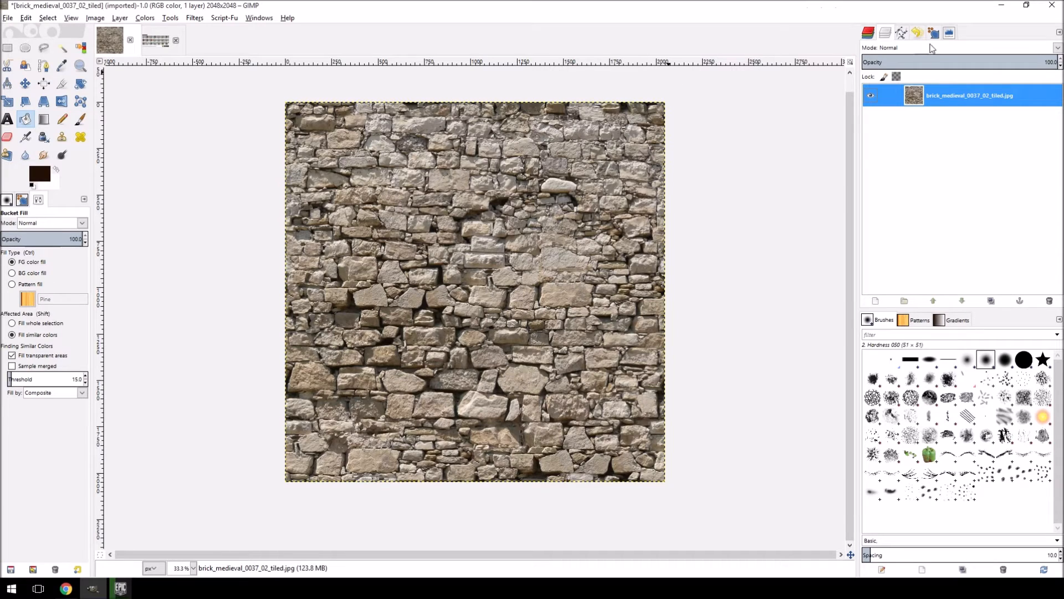
pyautogui.rightClick(975, 103)
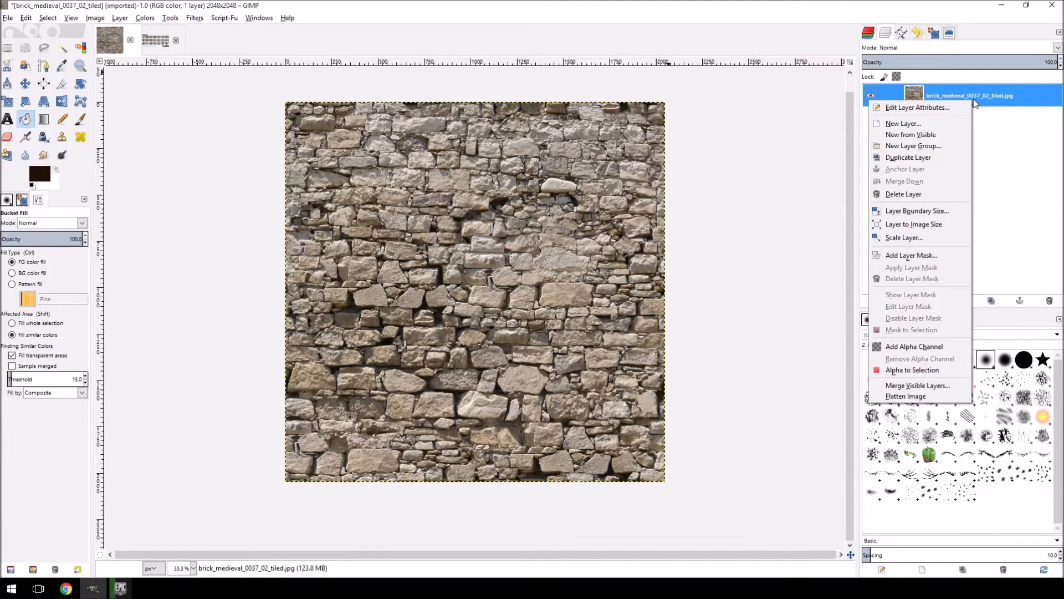
pyautogui.click(908, 158)
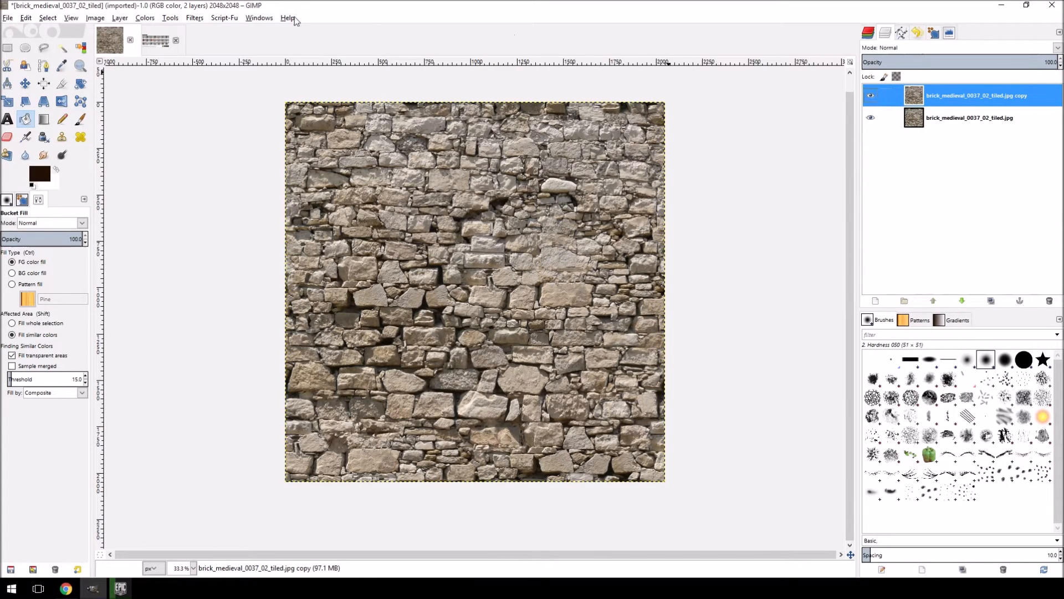
pyautogui.click(169, 19)
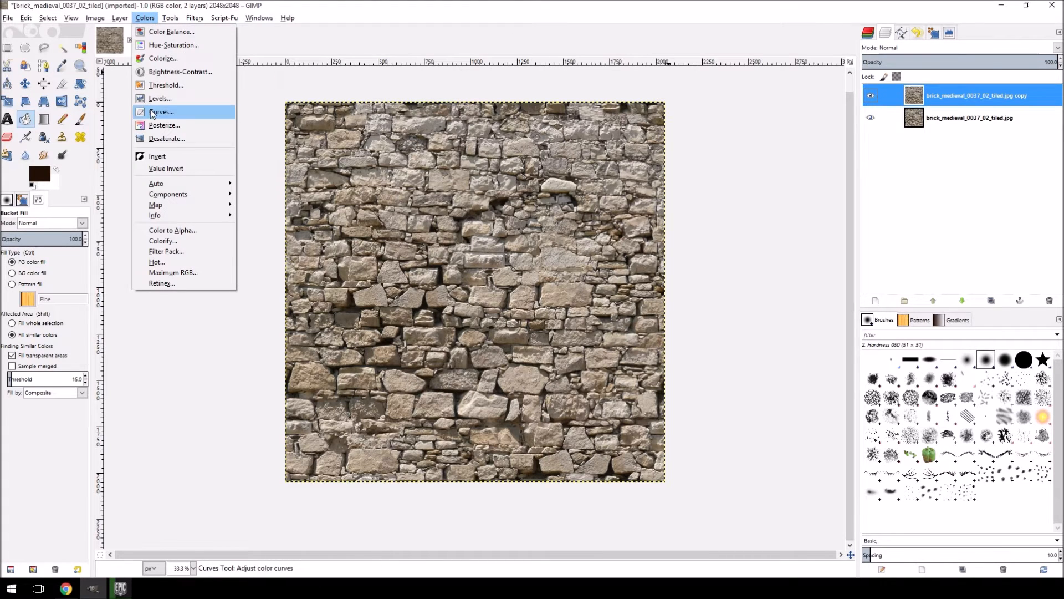
pyautogui.click(169, 138)
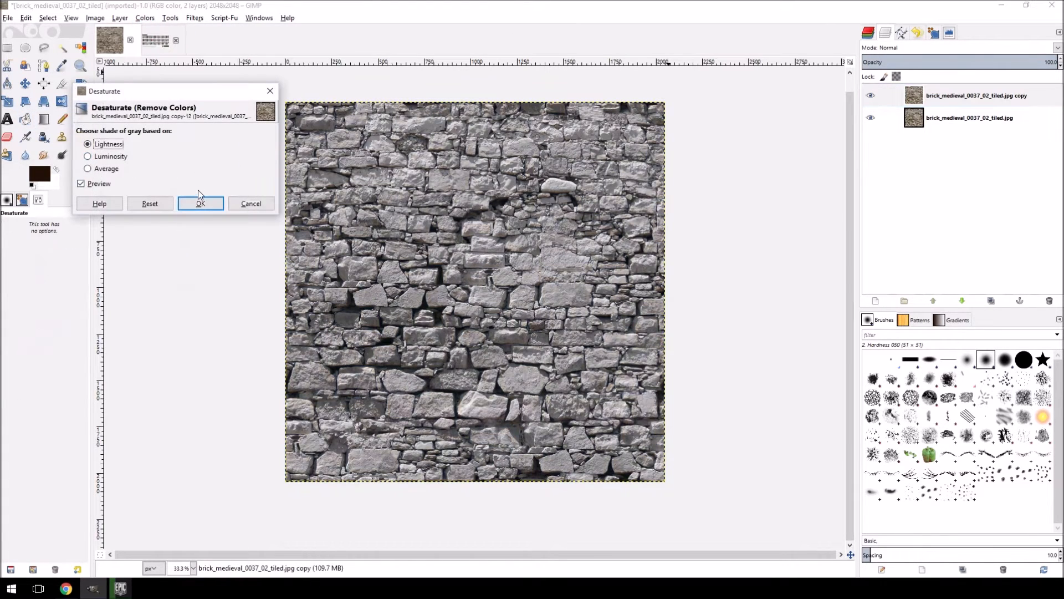
pyautogui.click(201, 204)
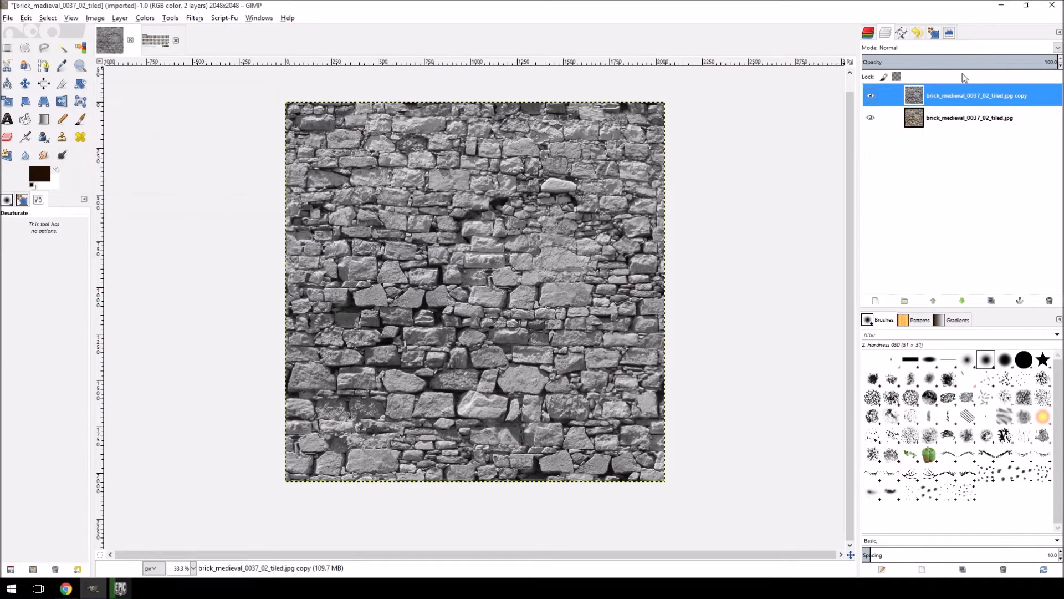
# Invert the desaturated brick copy's colors and set its layer mode to Soft light.
pyautogui.click(140, 20)
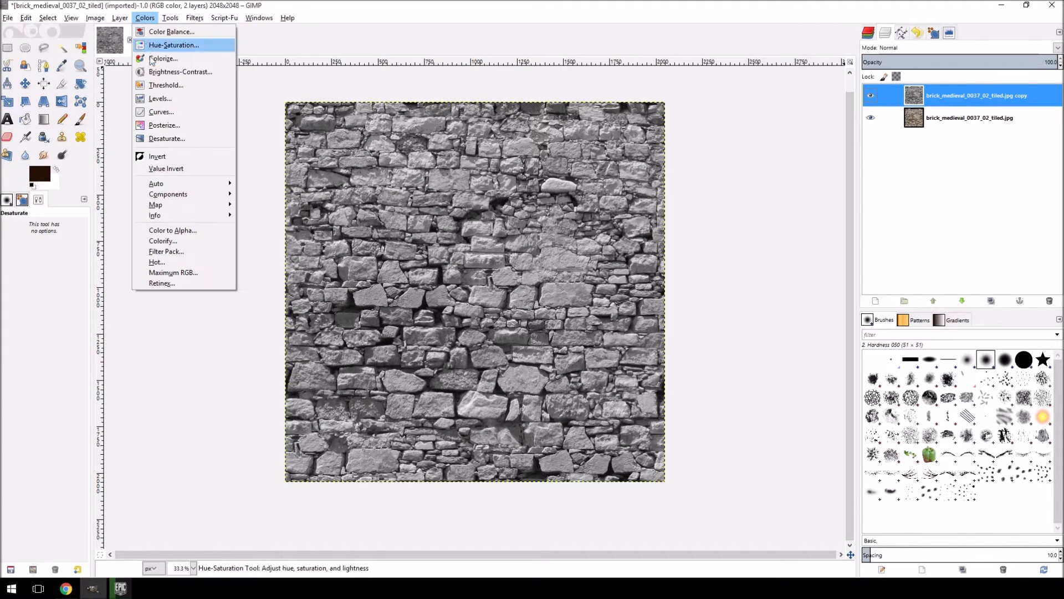
pyautogui.click(156, 158)
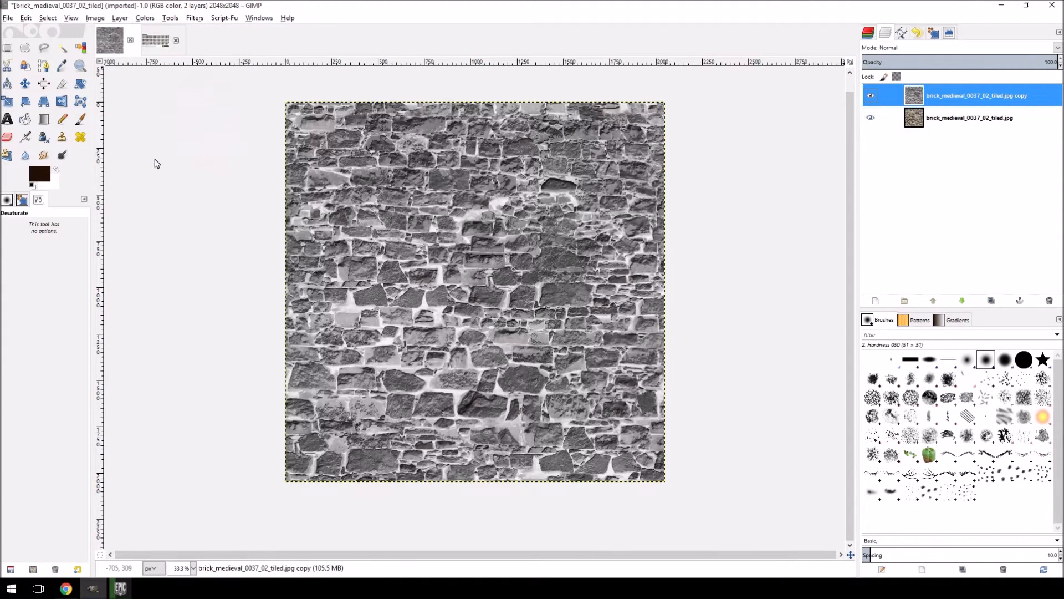
pyautogui.click(1058, 49)
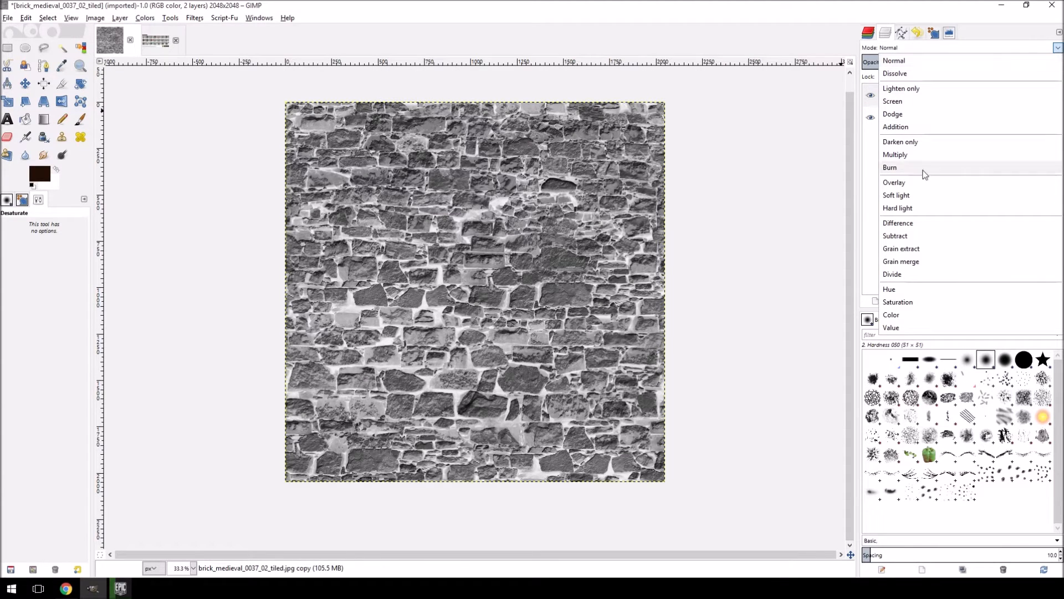
pyautogui.click(916, 199)
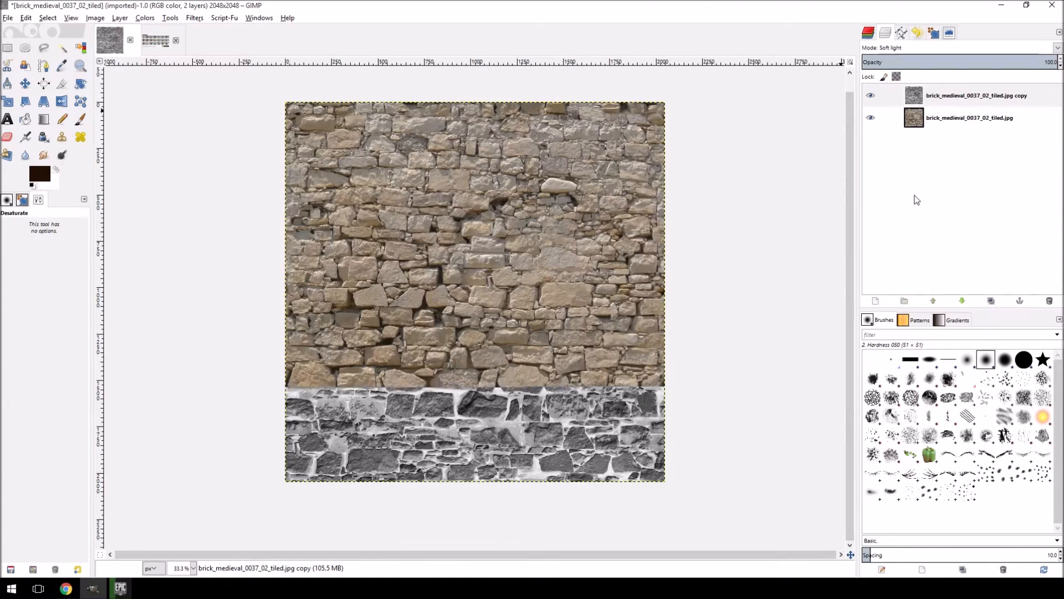
# Compare the brick texture with and without the inverted Soft light layer, including a close-up of the stones.
pyautogui.click(871, 96)
pyautogui.click(871, 96)
pyautogui.click(872, 96)
pyautogui.click(871, 96)
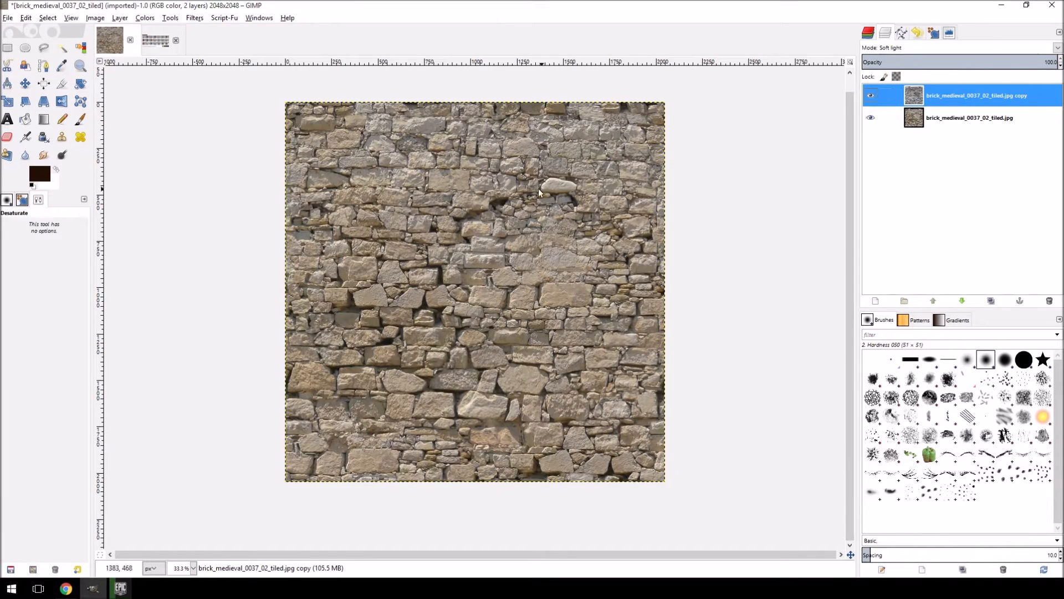
pyautogui.keyDown('ctrl'); pyautogui.scroll(6, 433, 305); pyautogui.keyUp('ctrl')
pyautogui.keyDown('ctrl'); pyautogui.scroll(-3, 434, 305); pyautogui.keyUp('ctrl')
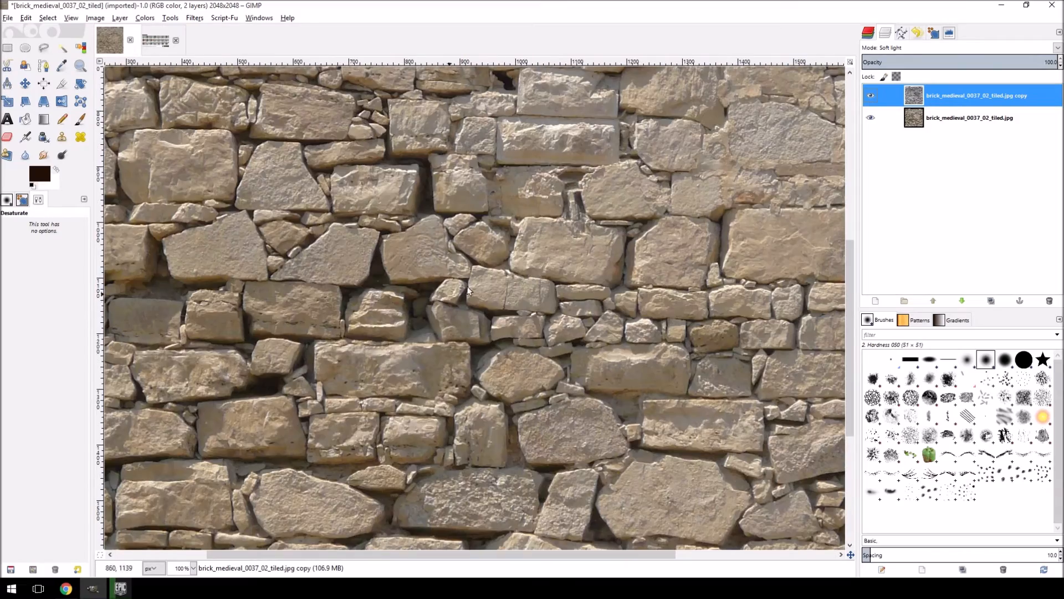
pyautogui.click(872, 97)
pyautogui.click(872, 97)
pyautogui.click(871, 96)
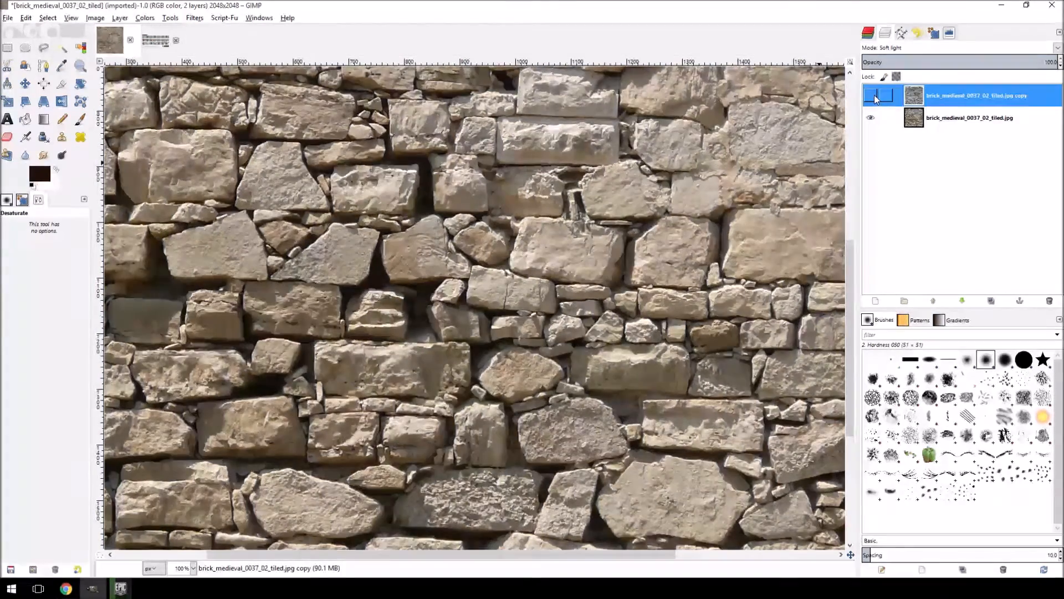
pyautogui.click(871, 95)
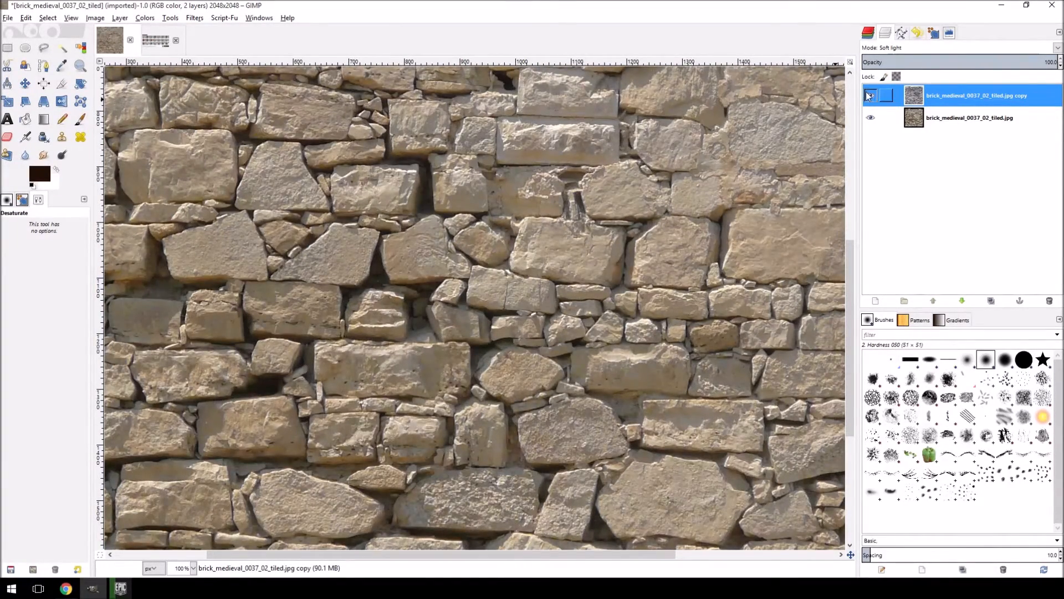
pyautogui.click(870, 97)
# Create a new layer from the visible result and hide the two brick layers beneath it.
pyautogui.rightClick(944, 99)
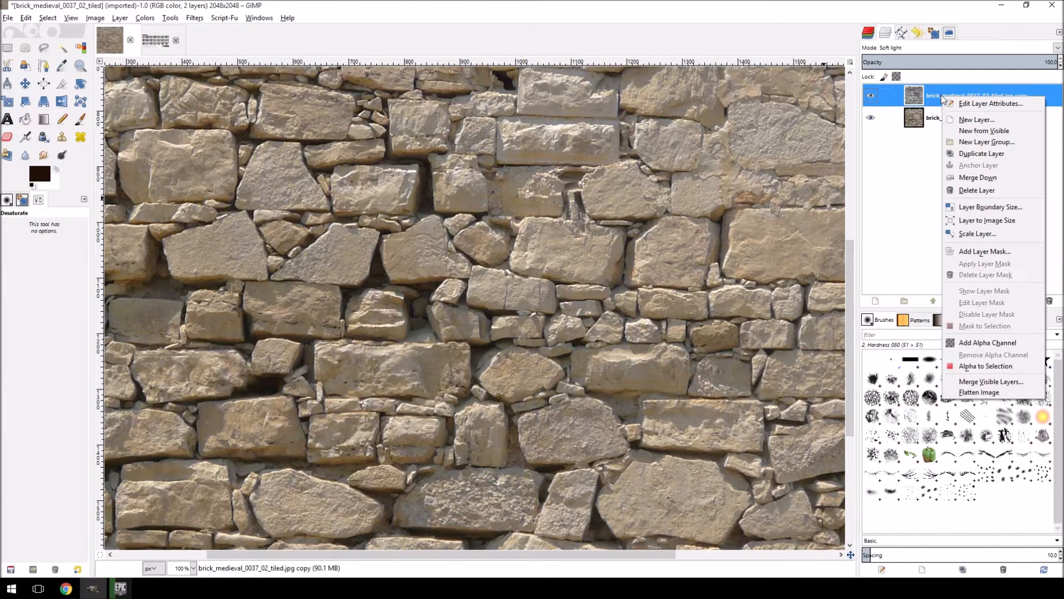
pyautogui.click(961, 133)
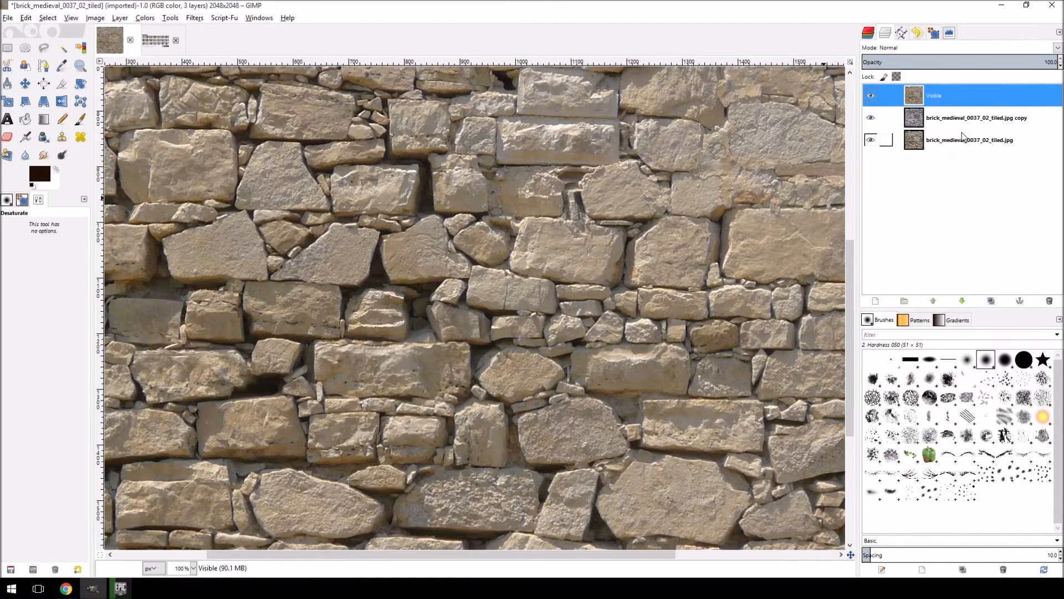
pyautogui.scroll(-5, 622, 169)
pyautogui.scroll(2, 623, 169)
pyautogui.click(871, 117)
pyautogui.click(871, 141)
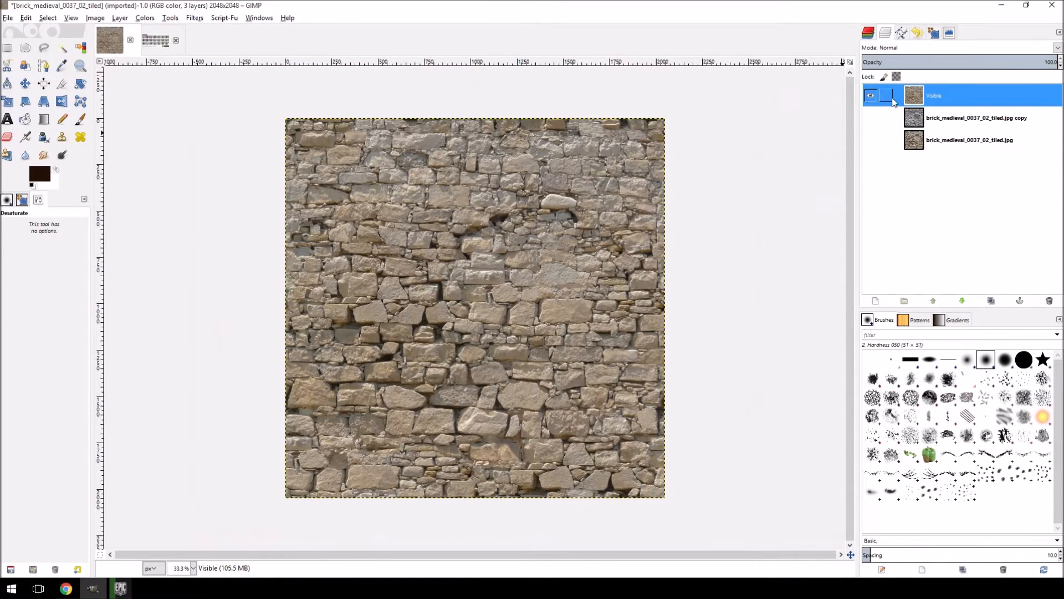
# Rename the new combined layer "albedo".
pyautogui.doubleClick(945, 95)
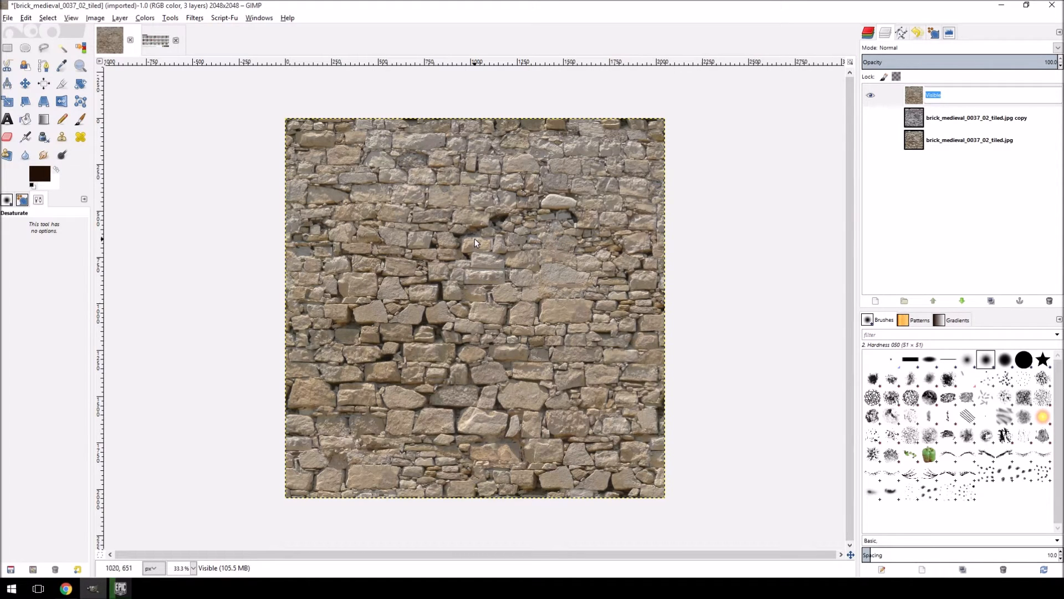
pyautogui.press('Return')
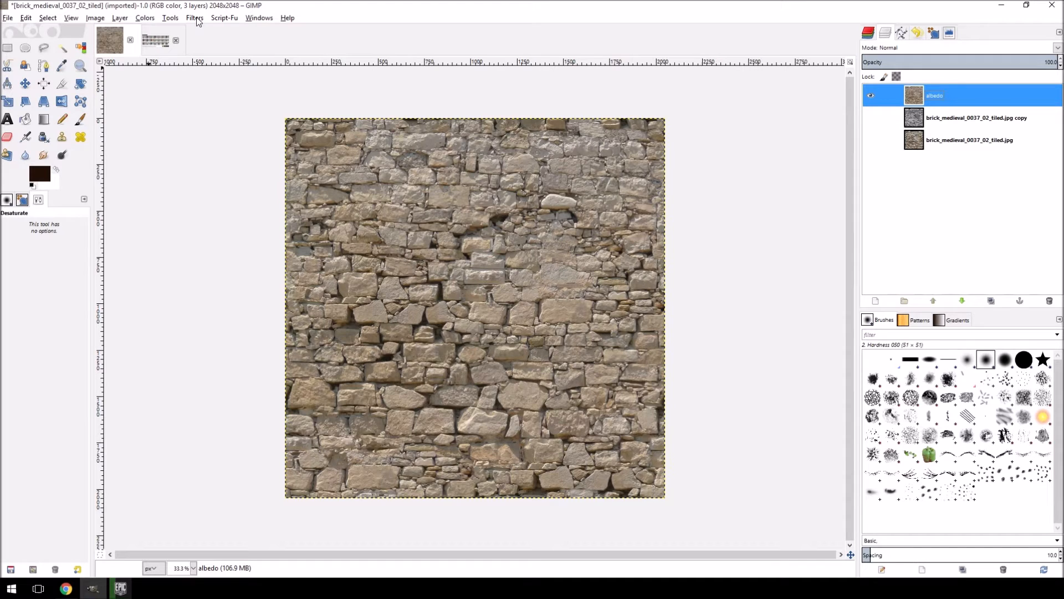
# Pick the brick's albedo swatch in the material values chart image as the foreground color.
pyautogui.click(158, 44)
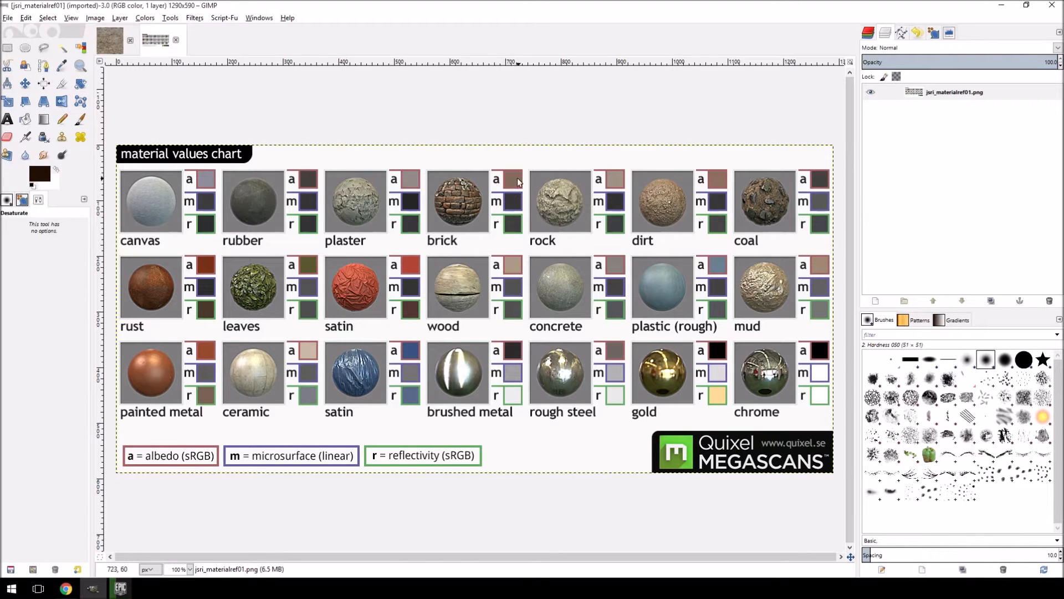
pyautogui.click(61, 67)
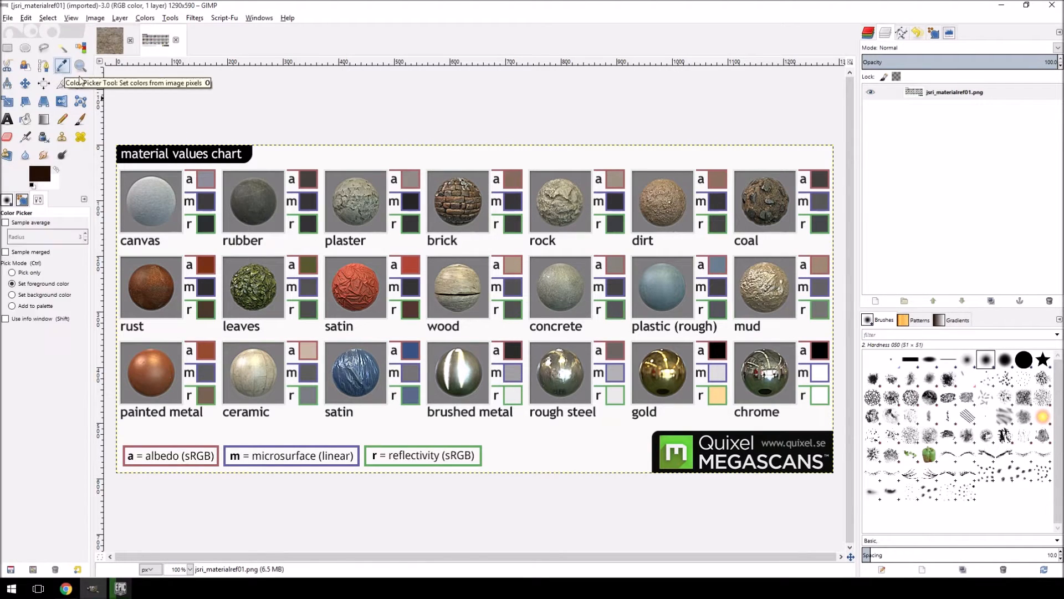
pyautogui.click(516, 179)
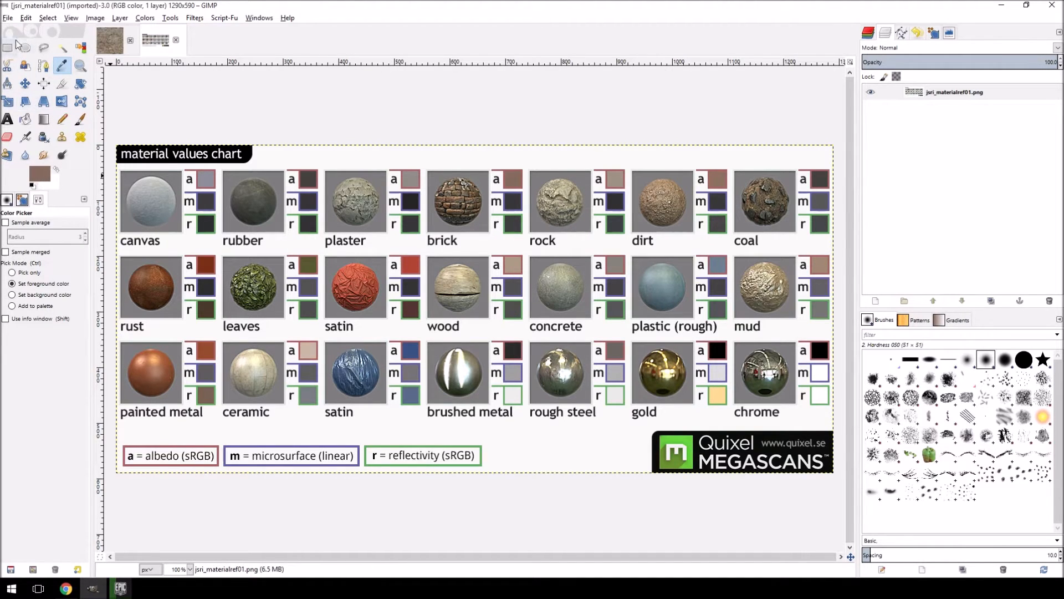
# Create a new blank image of 1290 × 590 pixels.
pyautogui.click(8, 18)
pyautogui.click(17, 28)
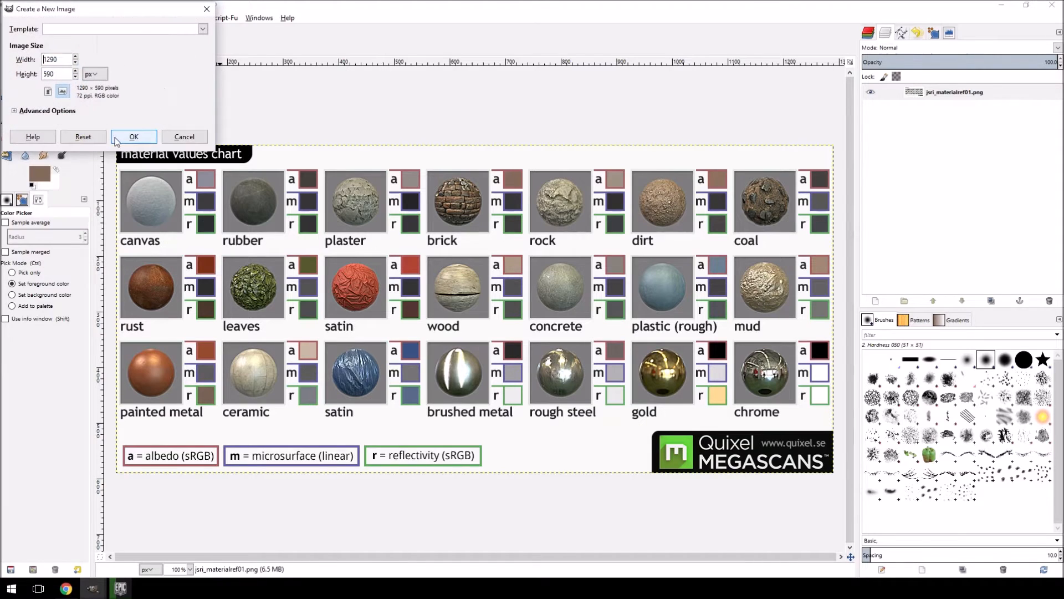
pyautogui.click(133, 136)
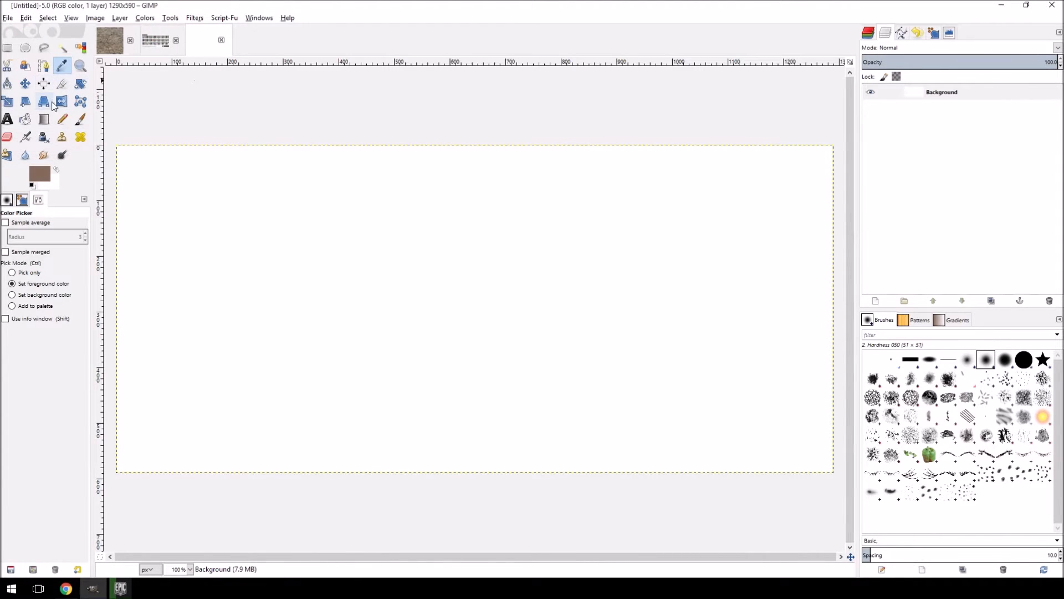
# Bucket-fill the blank image with the brick foreground color and show its histogram.
pyautogui.click(25, 118)
pyautogui.click(352, 265)
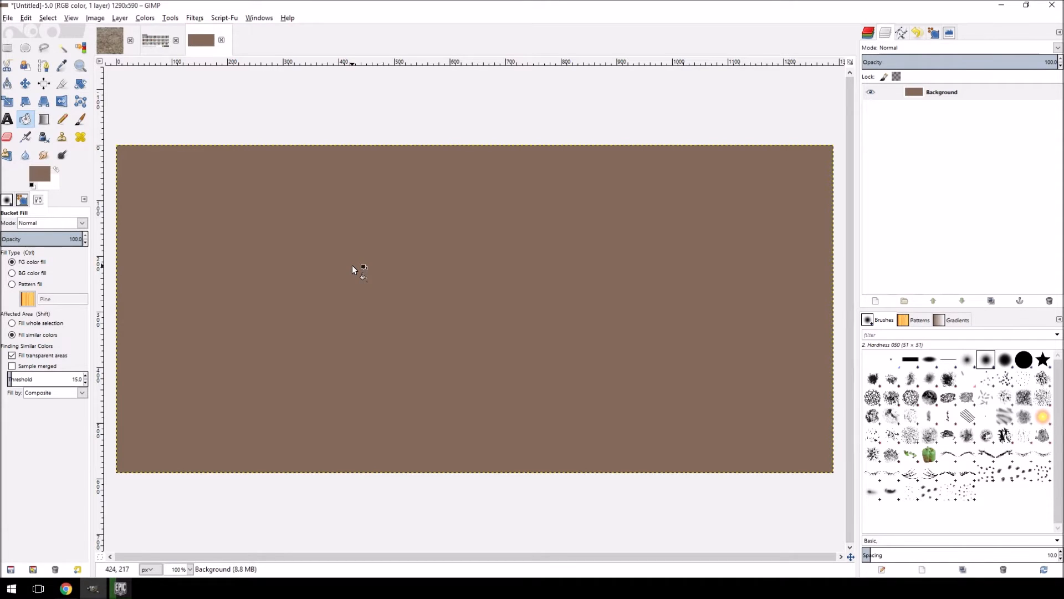
pyautogui.click(949, 33)
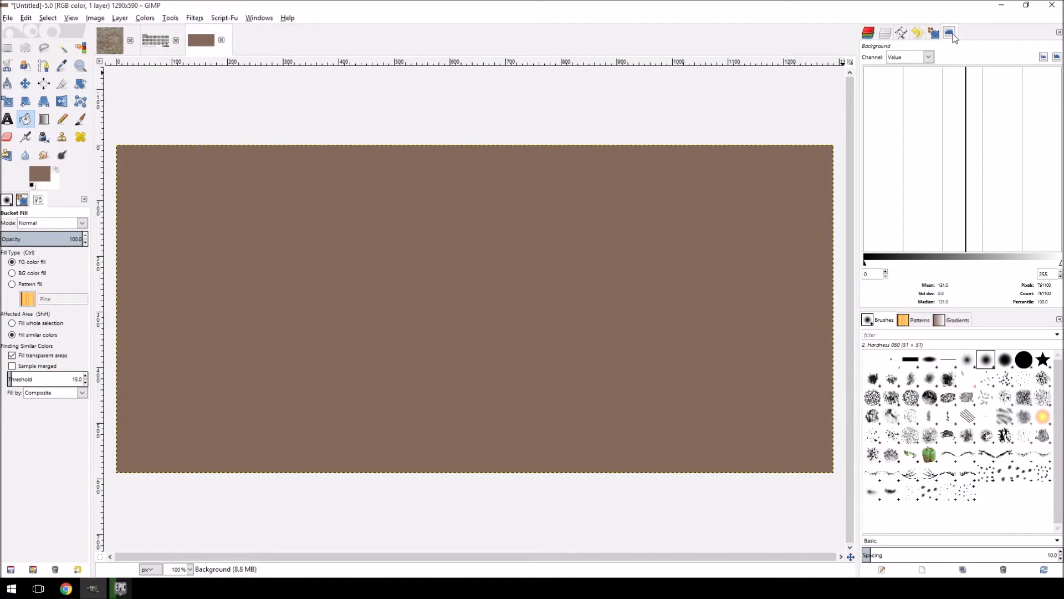
pyautogui.click(257, 21)
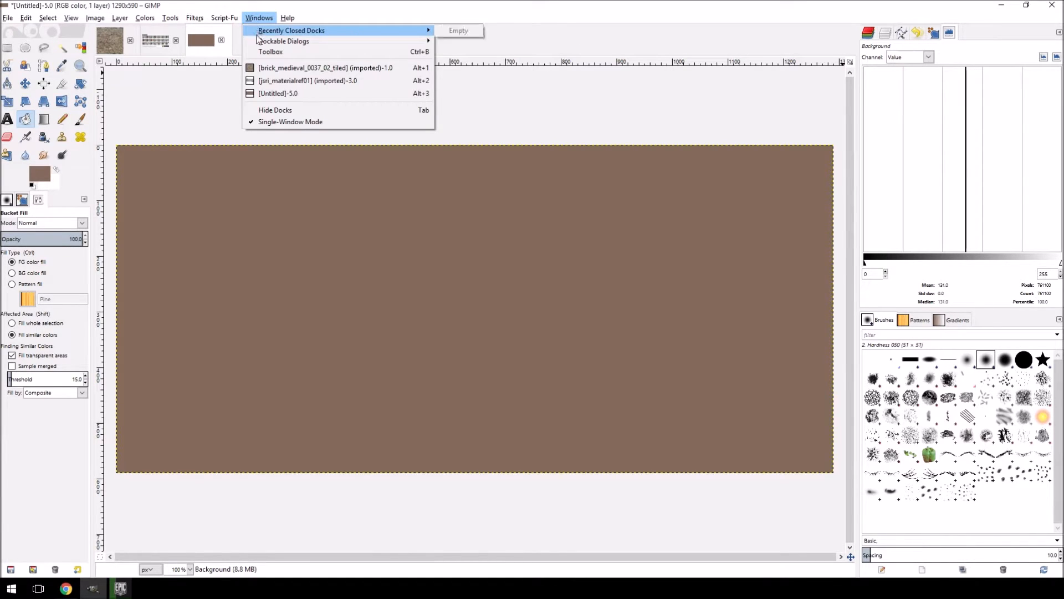
pyautogui.moveTo(258, 45)
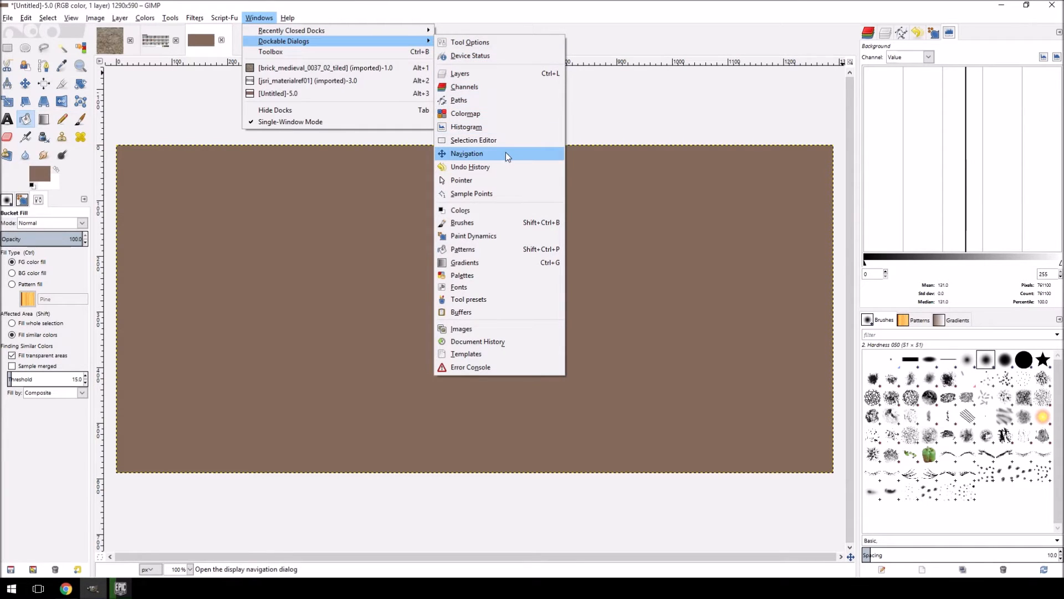
pyautogui.click(783, 11)
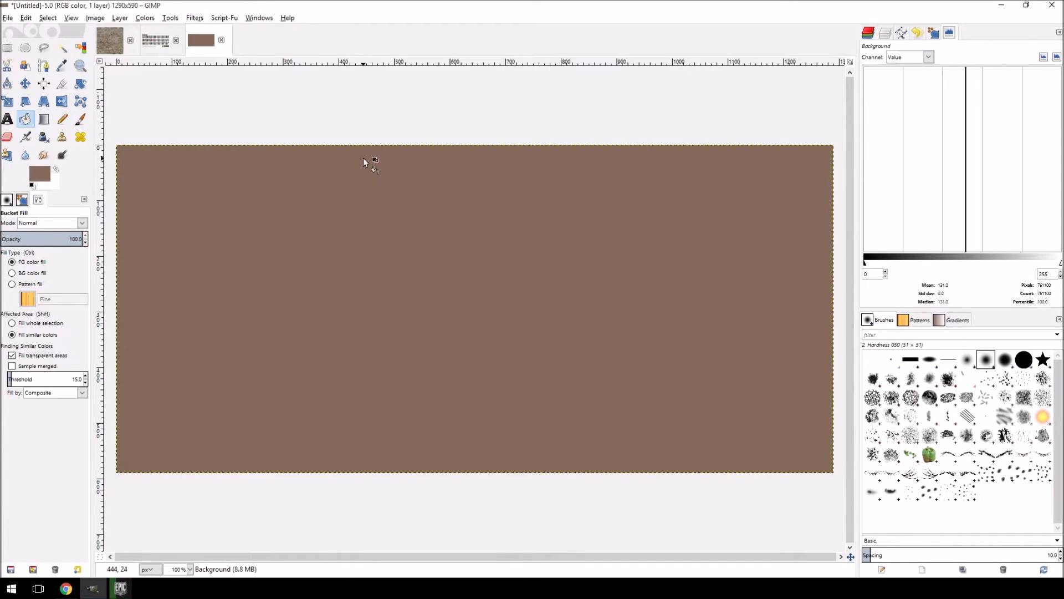
# Compare the value histograms of the original brick layer and the albedo layer in the brick wall image.
pyautogui.click(110, 49)
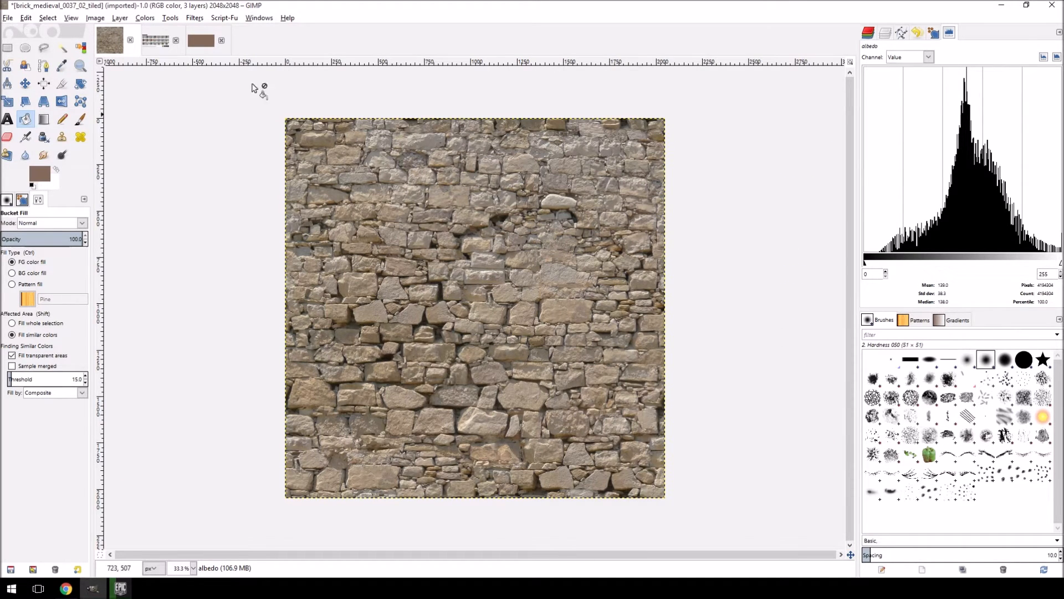
pyautogui.click(117, 19)
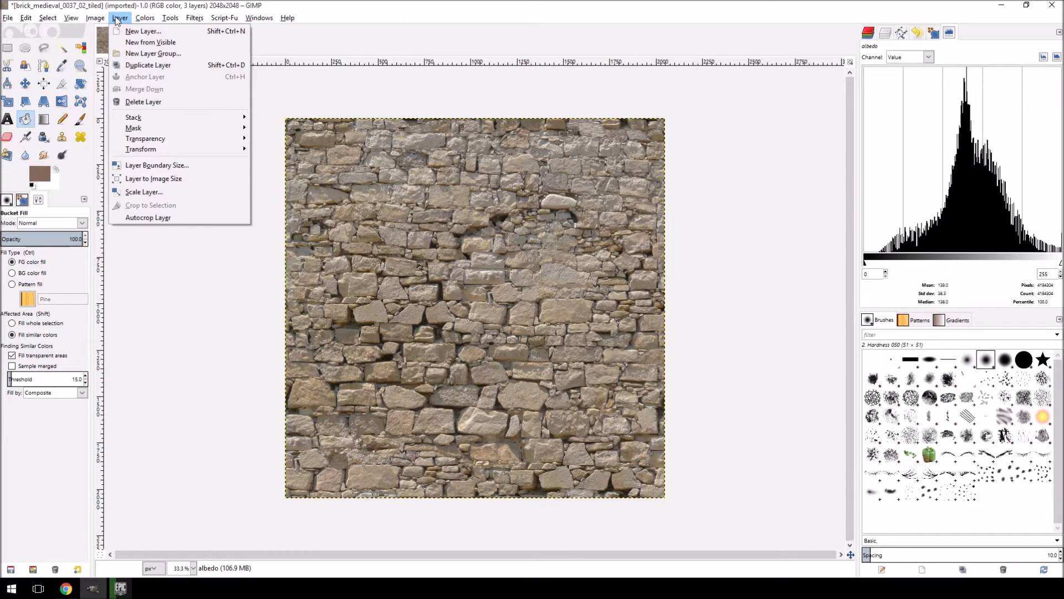
pyautogui.moveTo(158, 20)
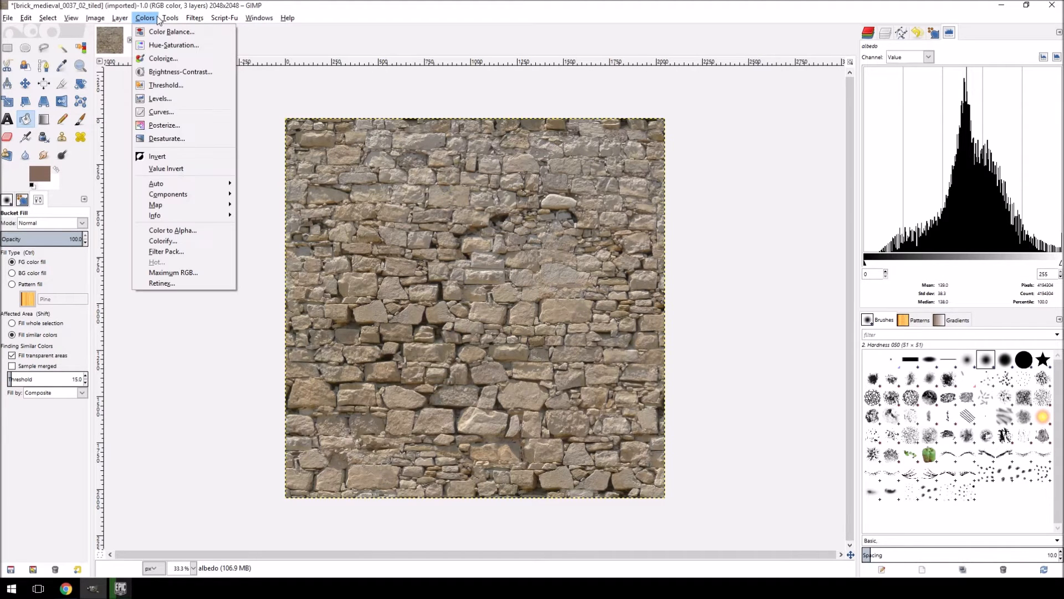
pyautogui.click(153, 100)
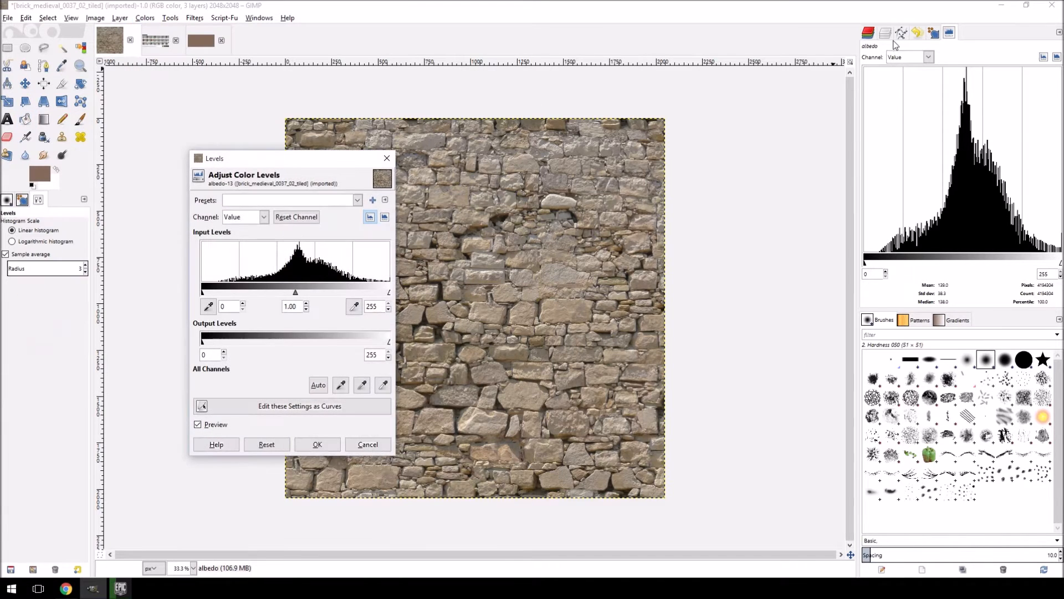
pyautogui.click(868, 32)
pyautogui.click(937, 99)
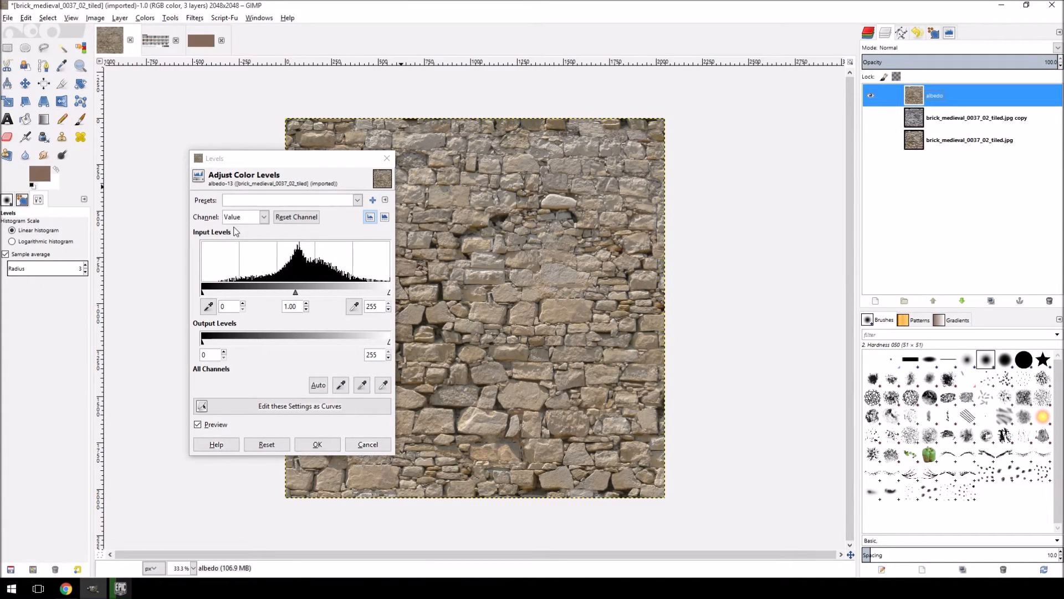
pyautogui.click(952, 151)
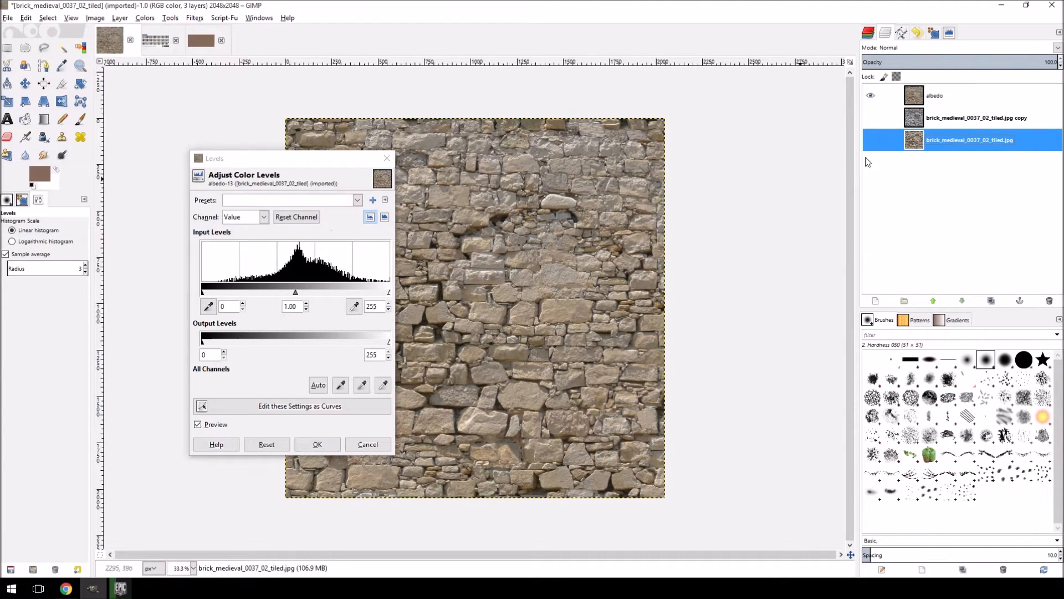
pyautogui.click(949, 34)
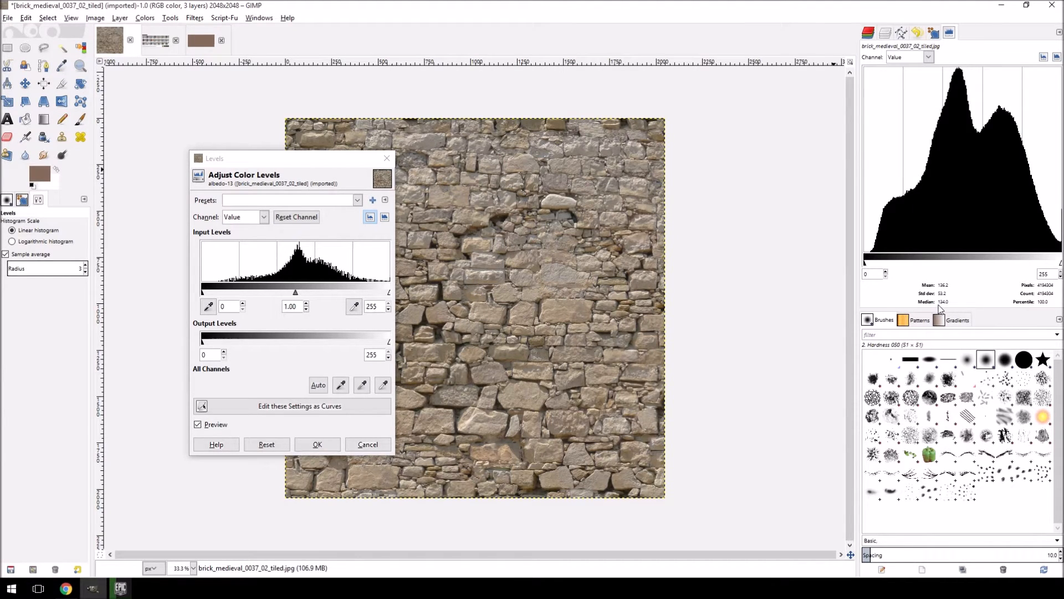
pyautogui.click(886, 33)
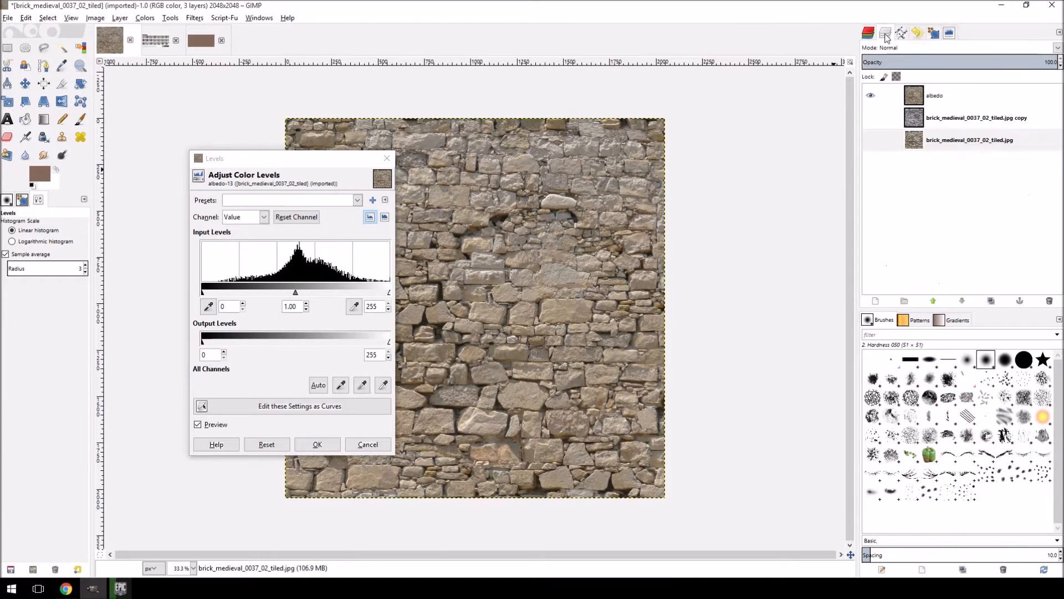
pyautogui.click(912, 106)
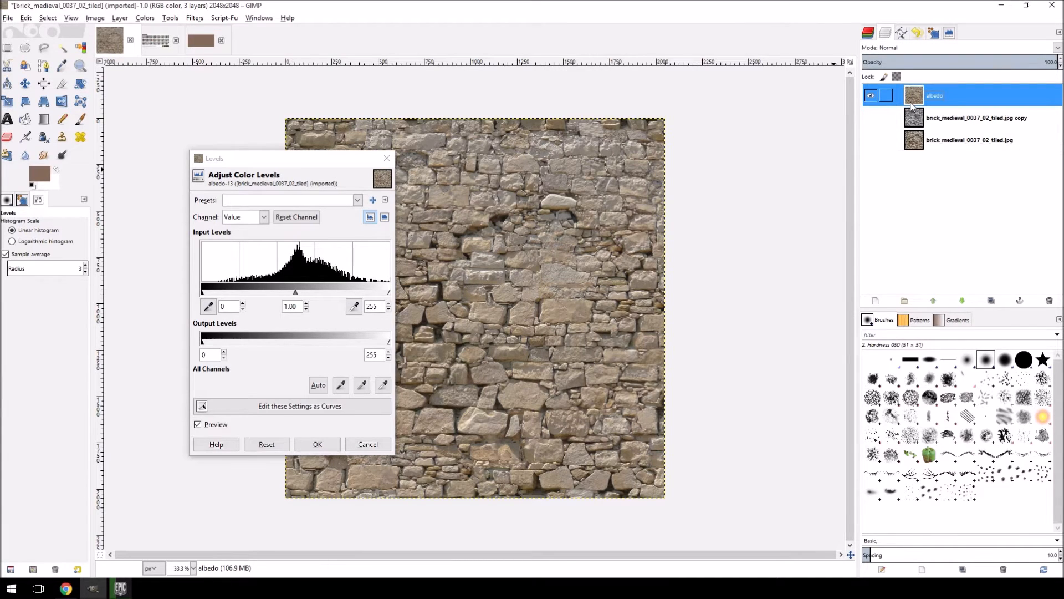
pyautogui.click(950, 33)
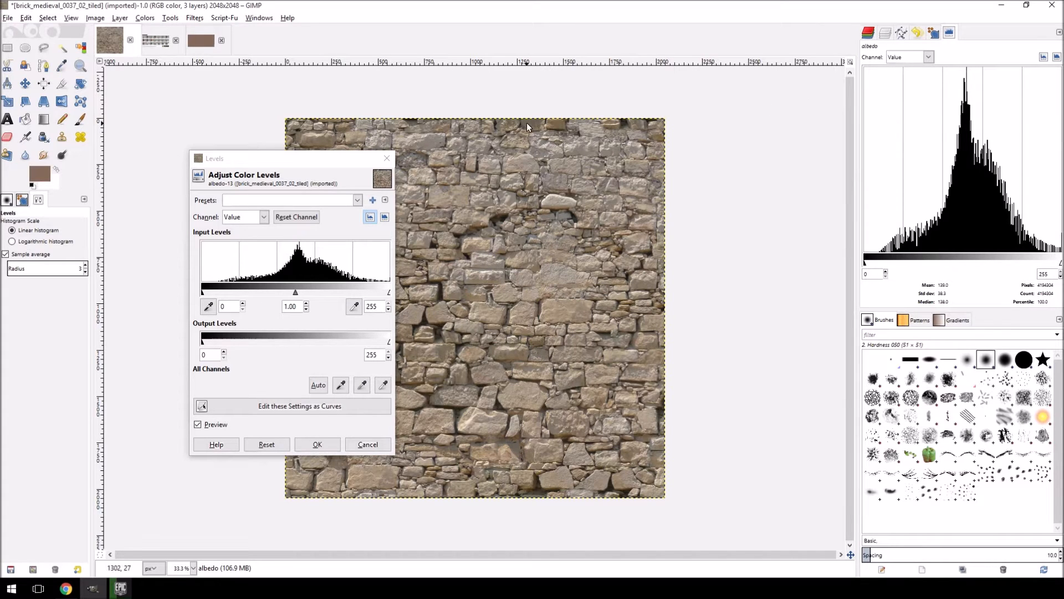
# Darken the albedo layer's midtones slightly with Curves so its value median matches the brick fill's 131.
pyautogui.click(368, 445)
pyautogui.click(157, 18)
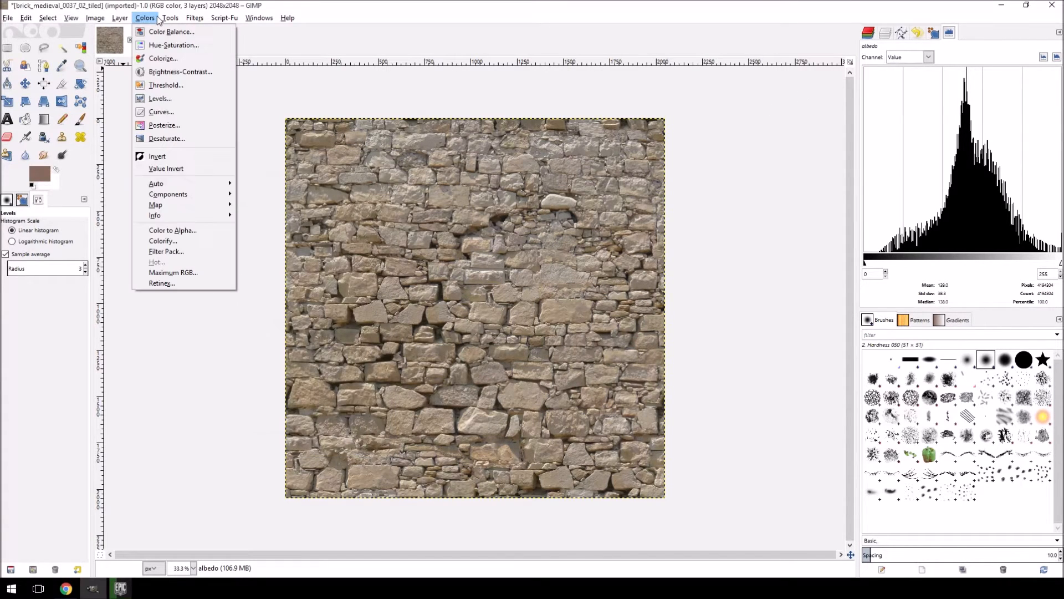
pyautogui.click(162, 112)
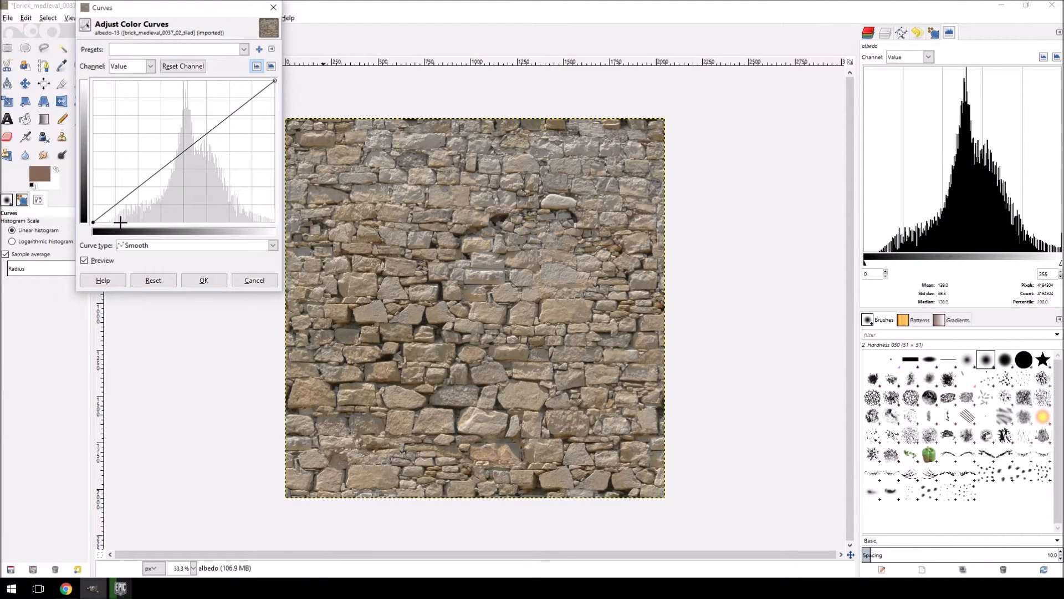
pyautogui.moveTo(187, 148); pyautogui.dragTo(186, 155)
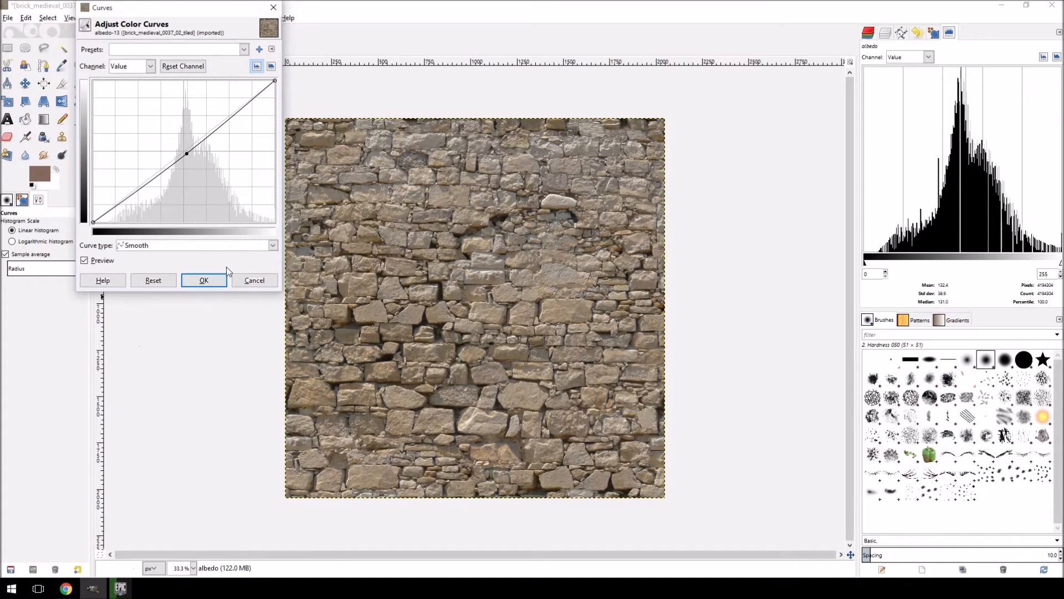
pyautogui.click(204, 279)
# Check the adjusted albedo layer's histogram against the histogram of the solid brick-color image.
pyautogui.click(201, 40)
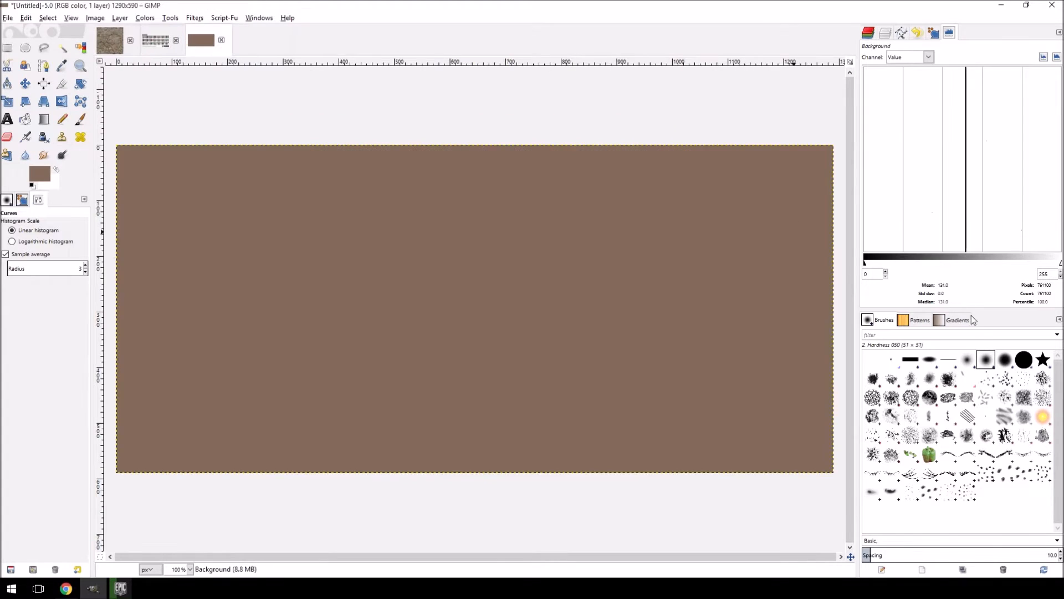
pyautogui.click(110, 40)
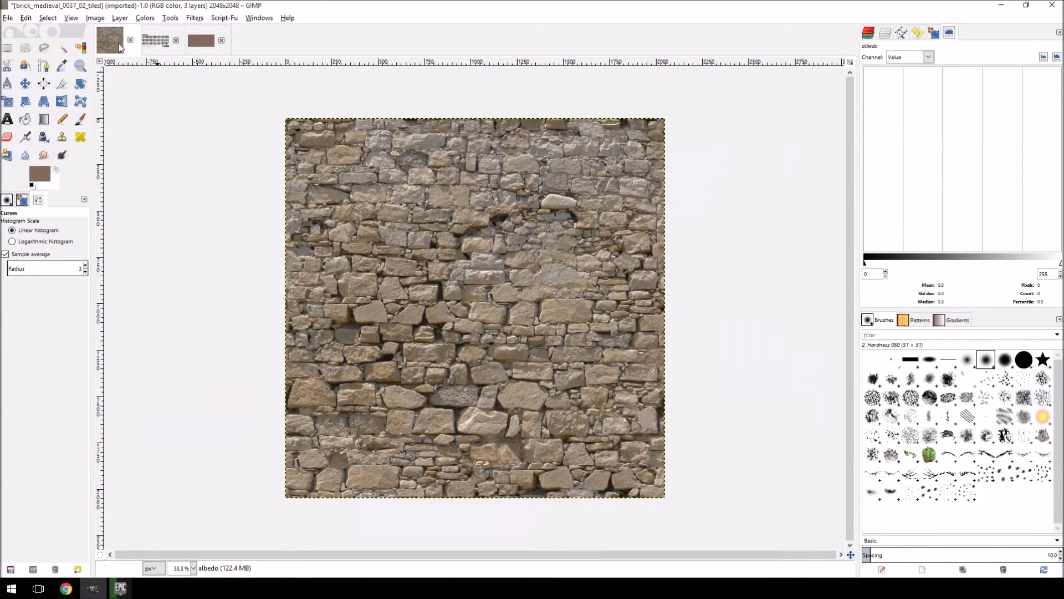
pyautogui.click(870, 34)
pyautogui.click(949, 33)
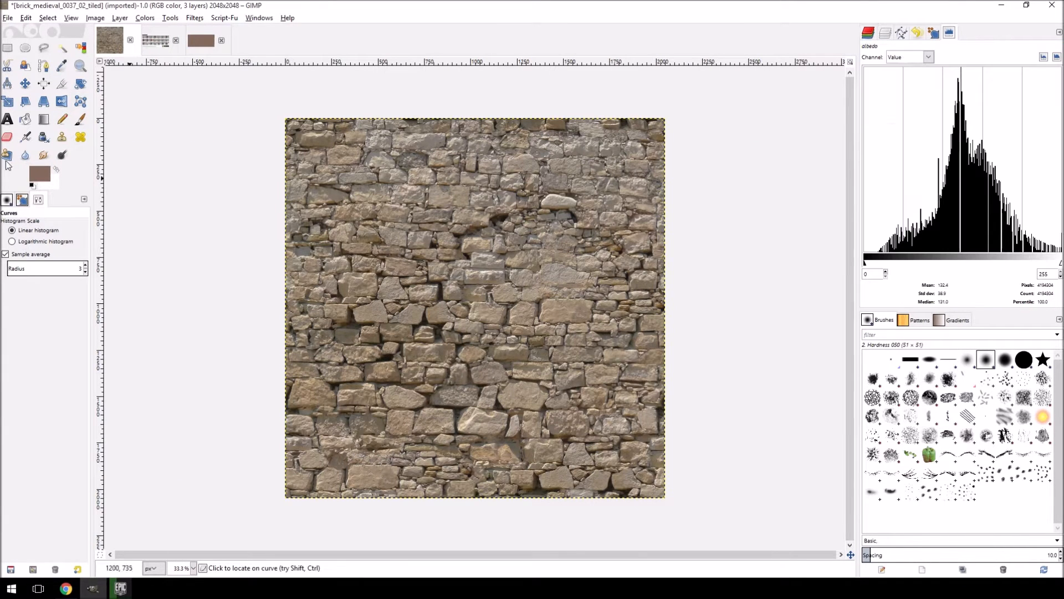
# Begin exporting the brick image and create a destination folder named PBR_TEXTURE on the Desktop.
pyautogui.click(8, 18)
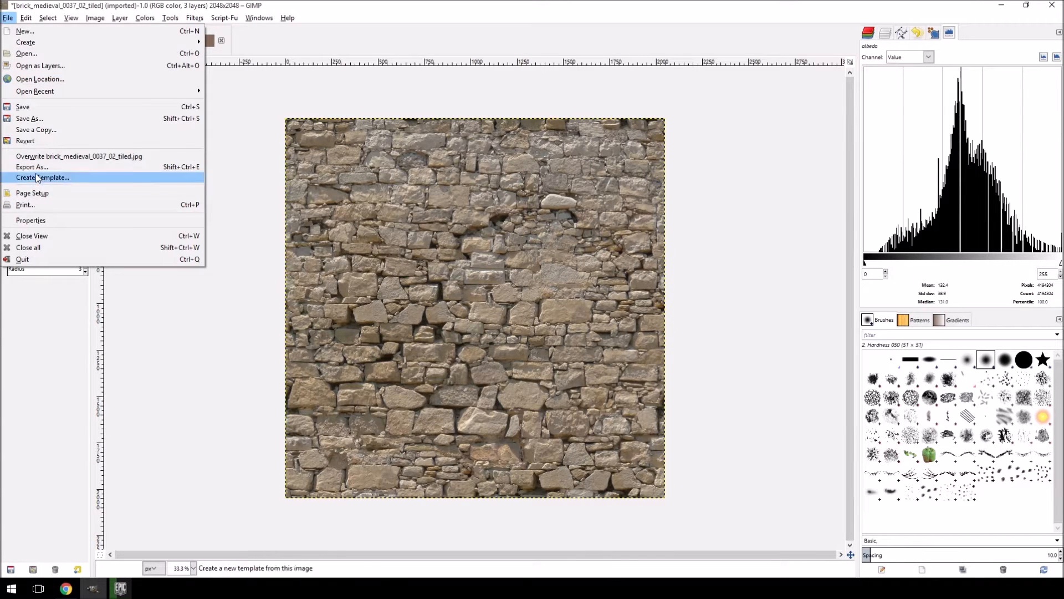
pyautogui.click(34, 167)
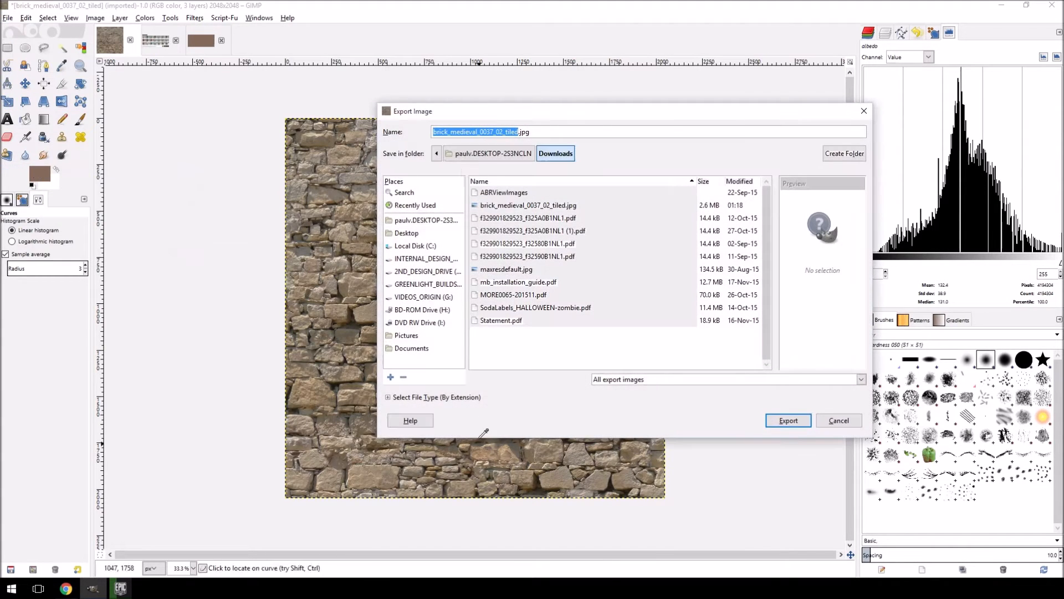
pyautogui.click(434, 258)
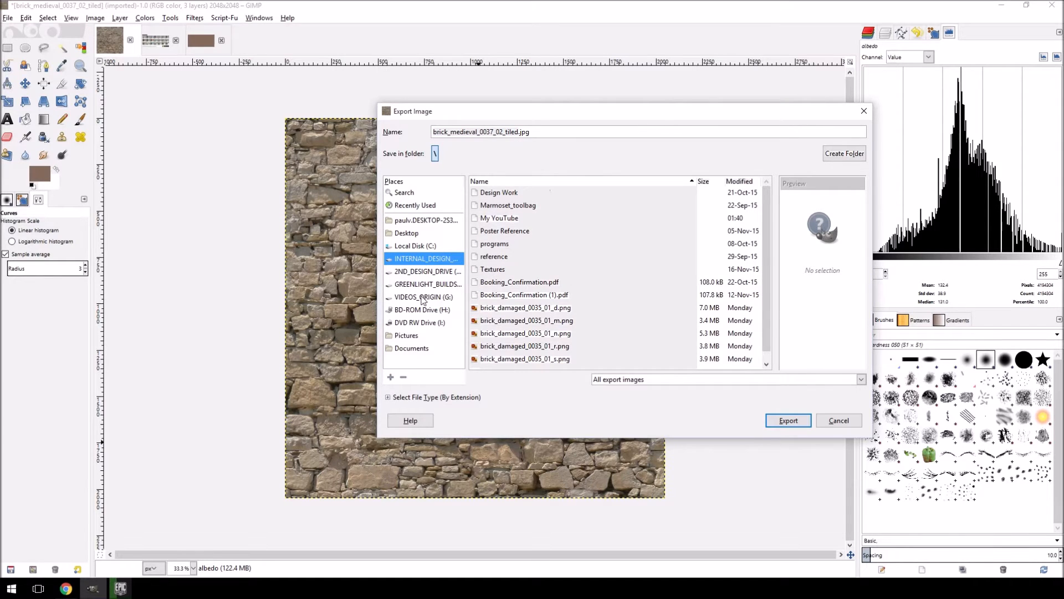
pyautogui.click(411, 234)
pyautogui.rightClick(522, 285)
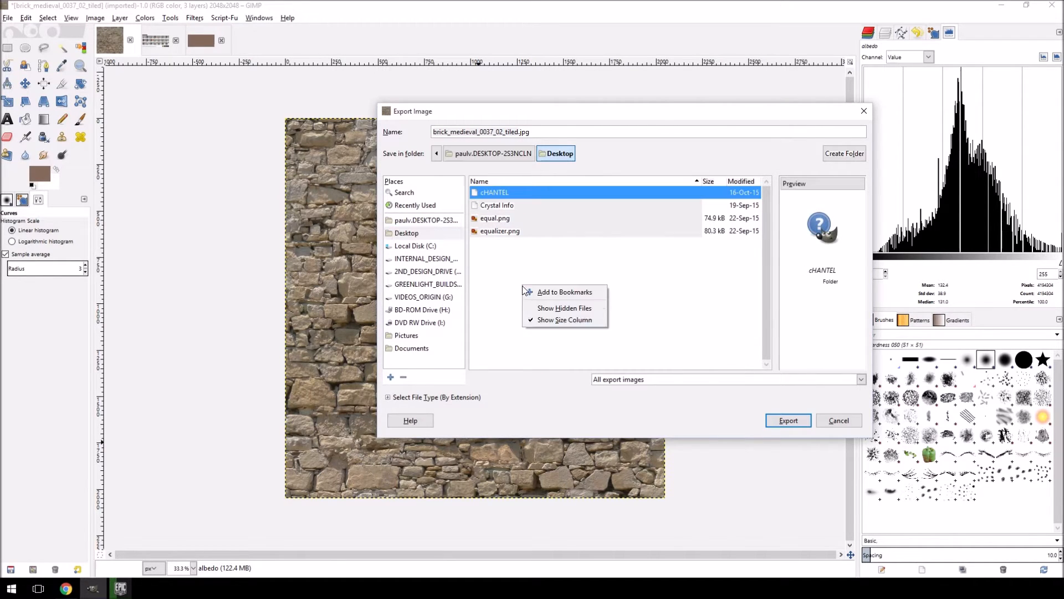
pyautogui.click(514, 259)
pyautogui.click(854, 155)
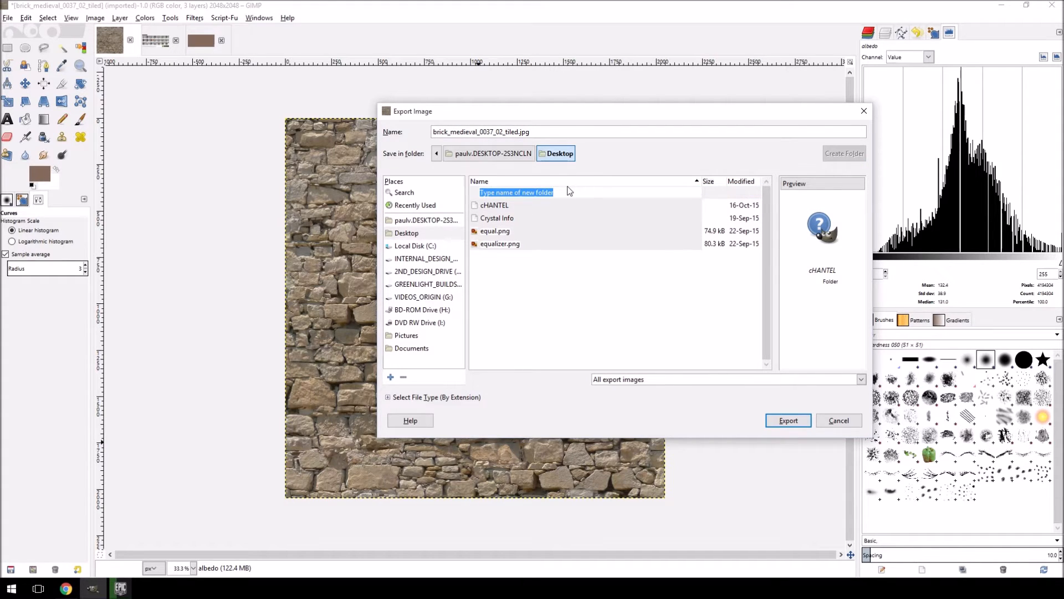
pyautogui.press('BackSpace')
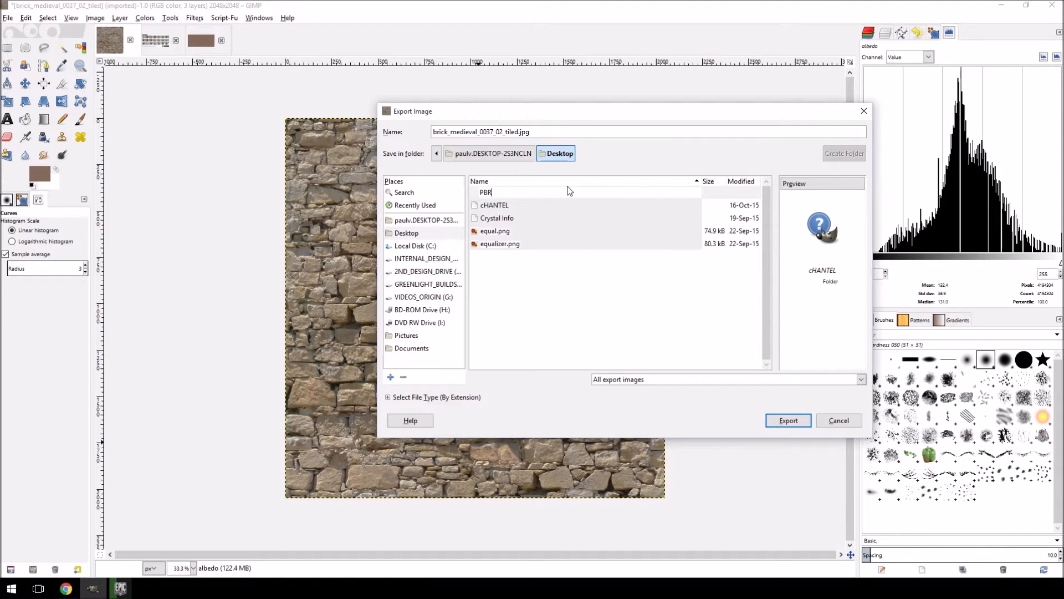
pyautogui.write('PBR_TEXTURE')
pyautogui.press('Return')
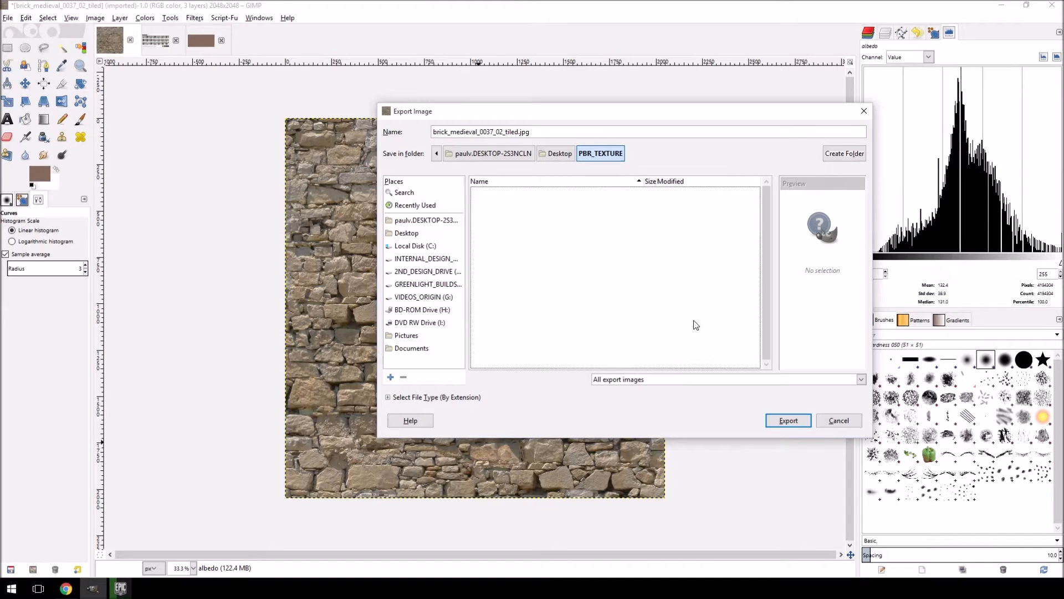
# Export the image as albedo.png into the PBR_TEXTURE folder, keeping the default PNG options.
pyautogui.click(512, 138)
pyautogui.moveTo(512, 139); pyautogui.dragTo(73, 94)
pyautogui.press('Return')
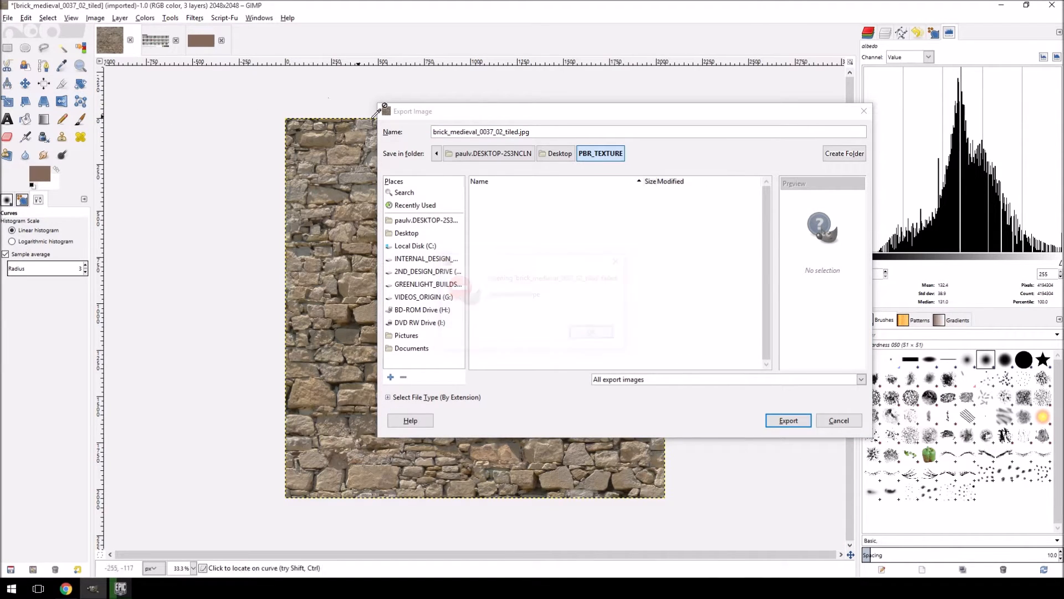
pyautogui.tripleClick(502, 132)
pyautogui.write('albedo.png')
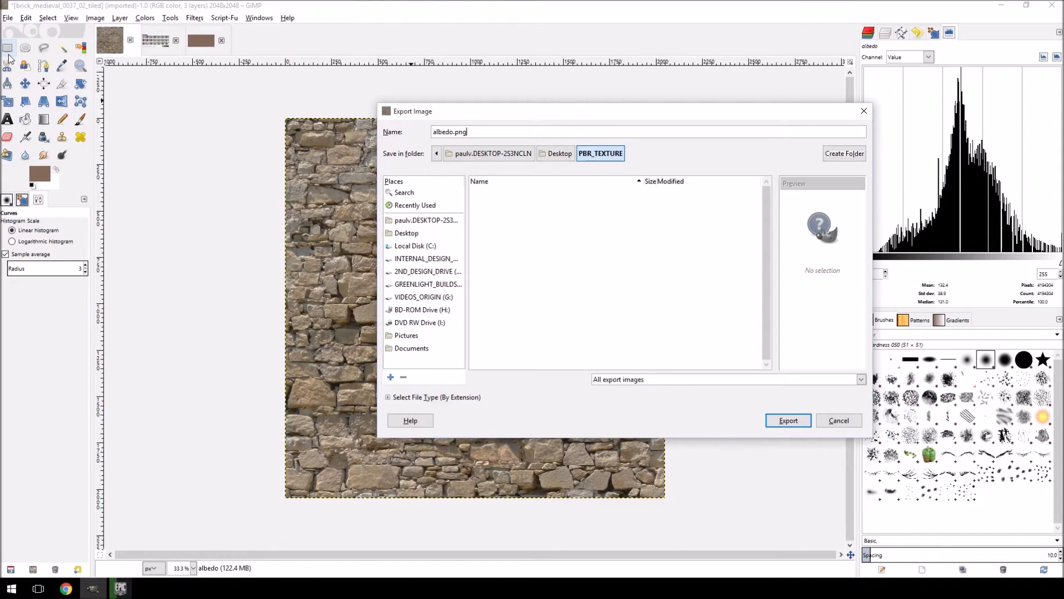
pyautogui.press('Return')
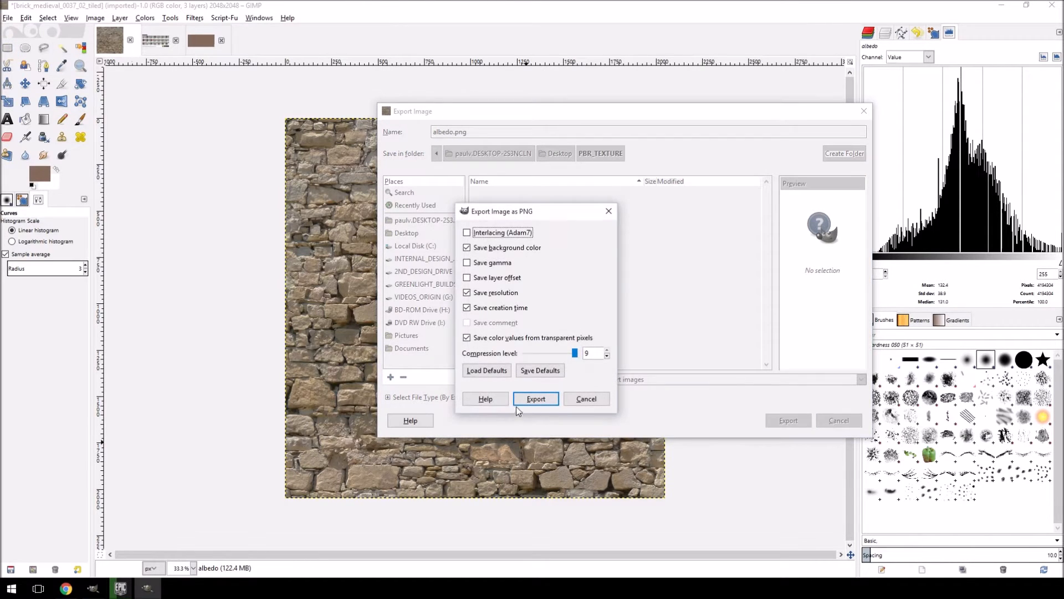
pyautogui.click(536, 400)
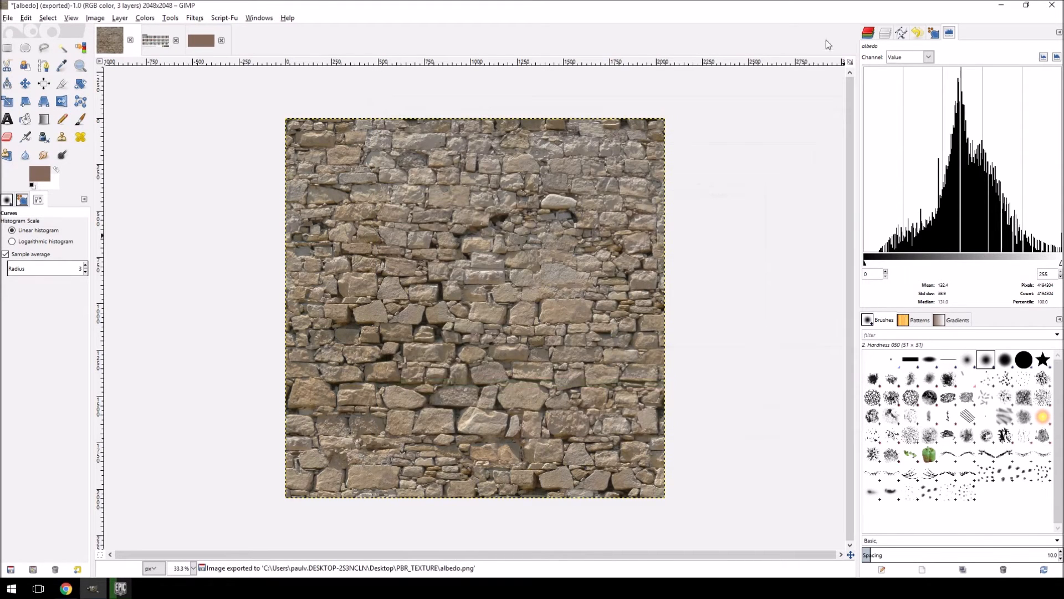
# Show the brick image's layer list again and select the albedo layer.
pyautogui.click(868, 33)
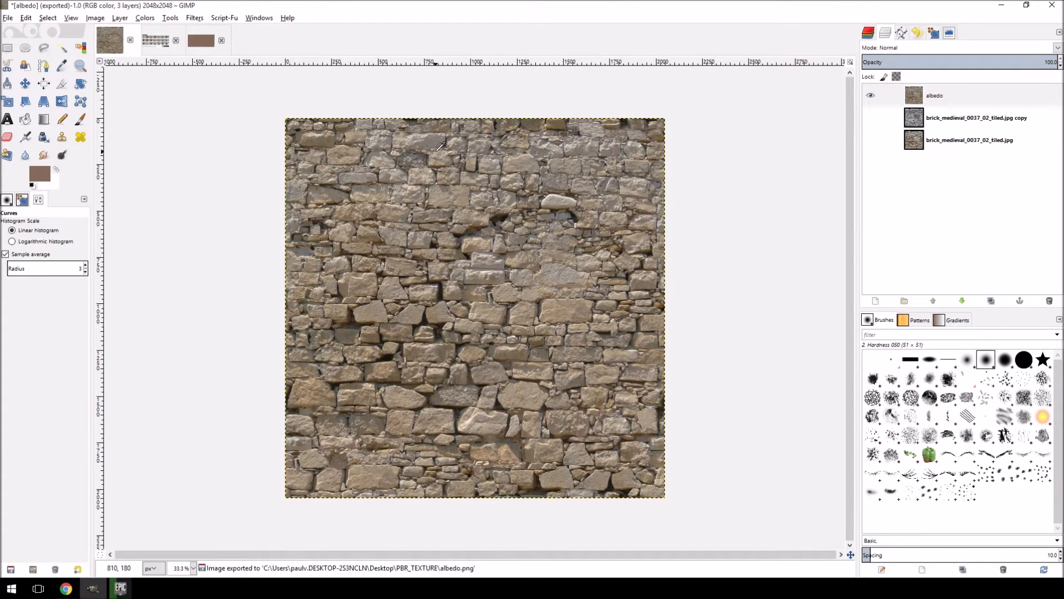
pyautogui.click(872, 105)
pyautogui.click(119, 19)
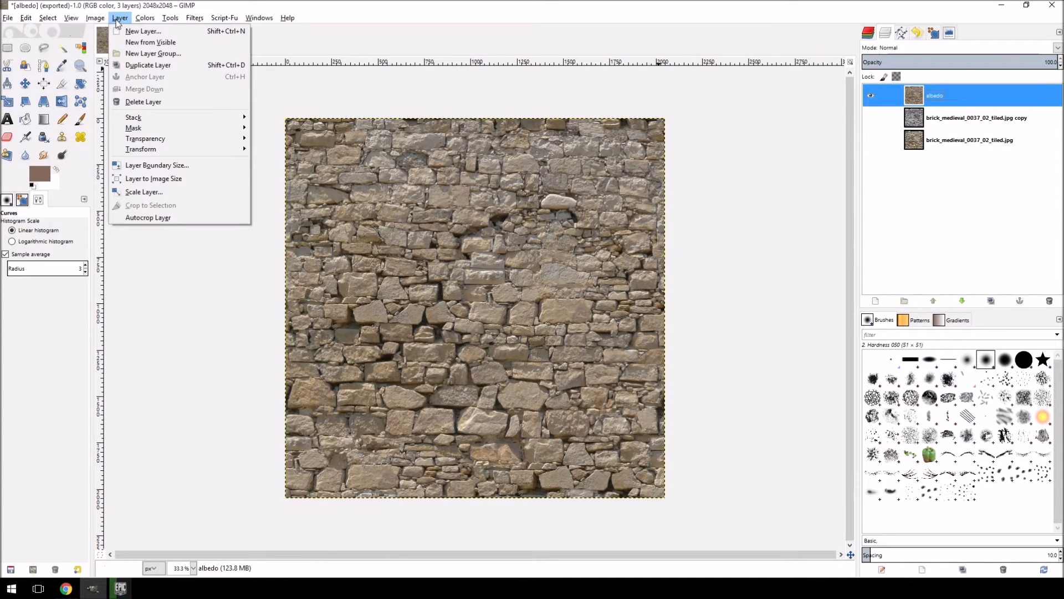
pyautogui.click(303, 3)
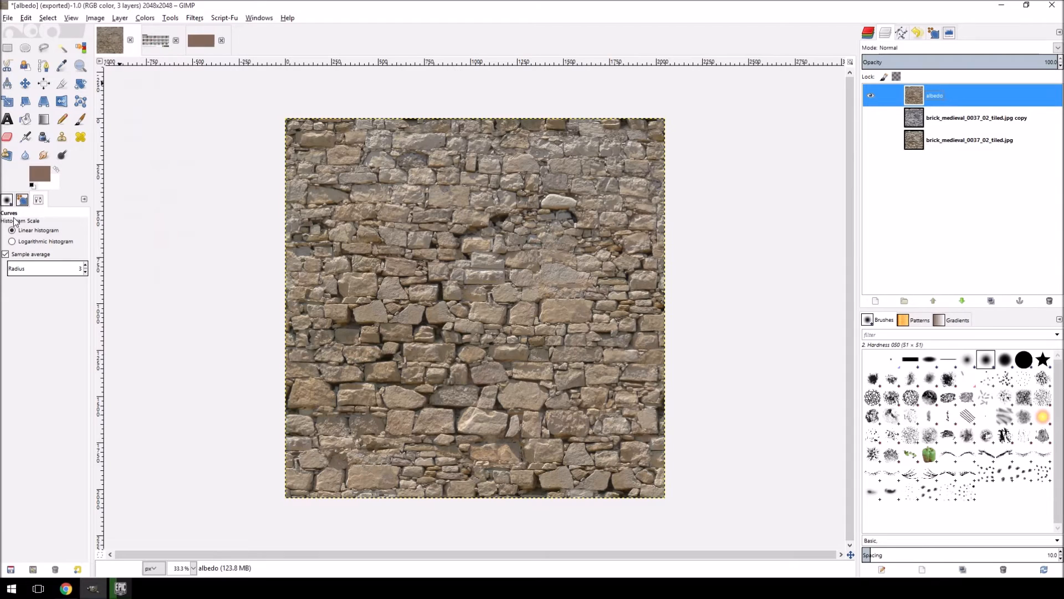
# Sample the brick microsurface color from the material values chart as the foreground color.
pyautogui.click(153, 40)
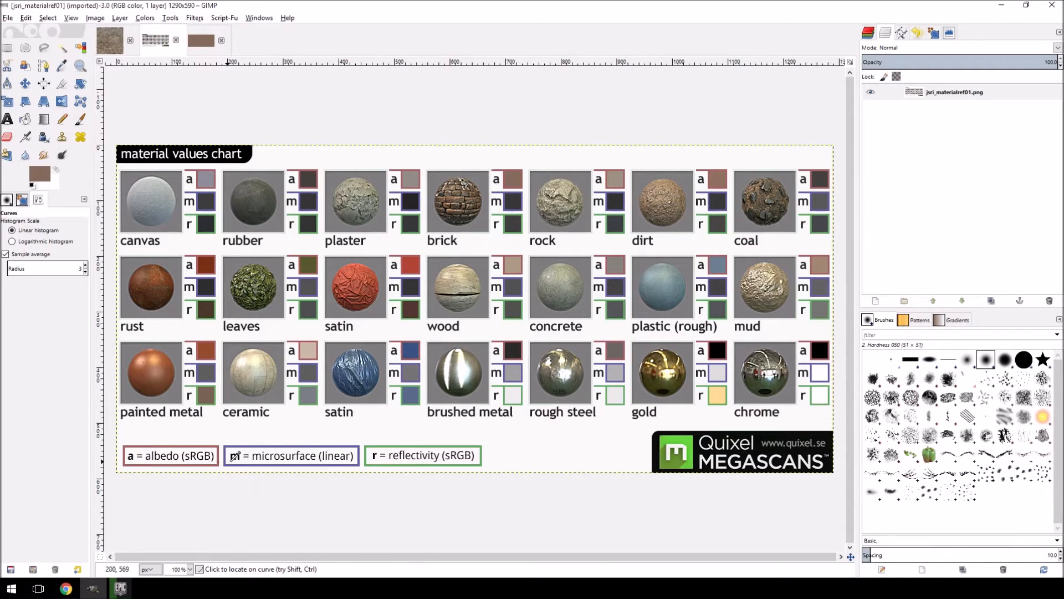
pyautogui.click(519, 194)
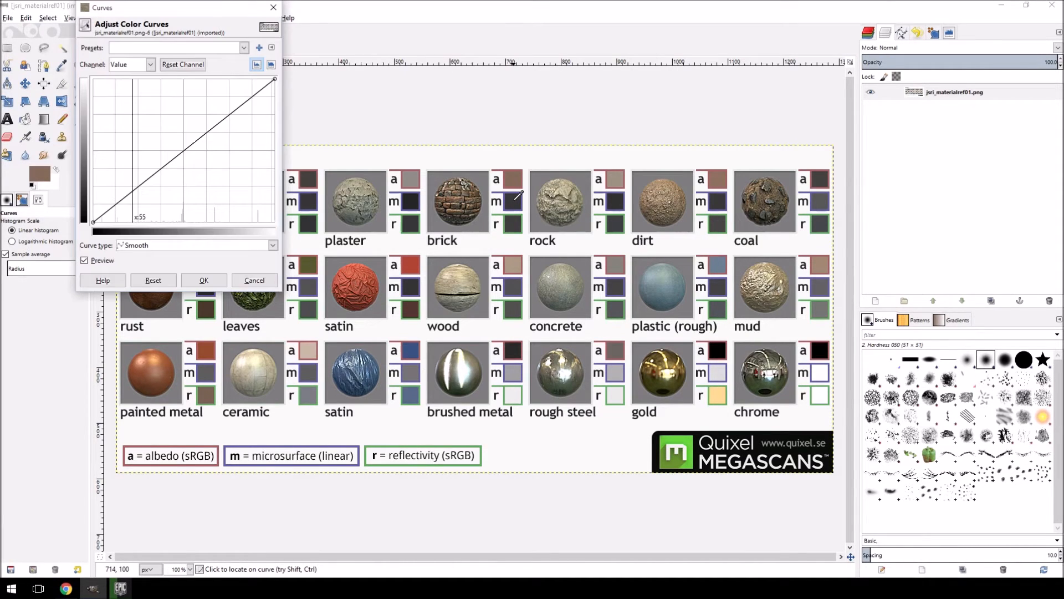
pyautogui.click(255, 281)
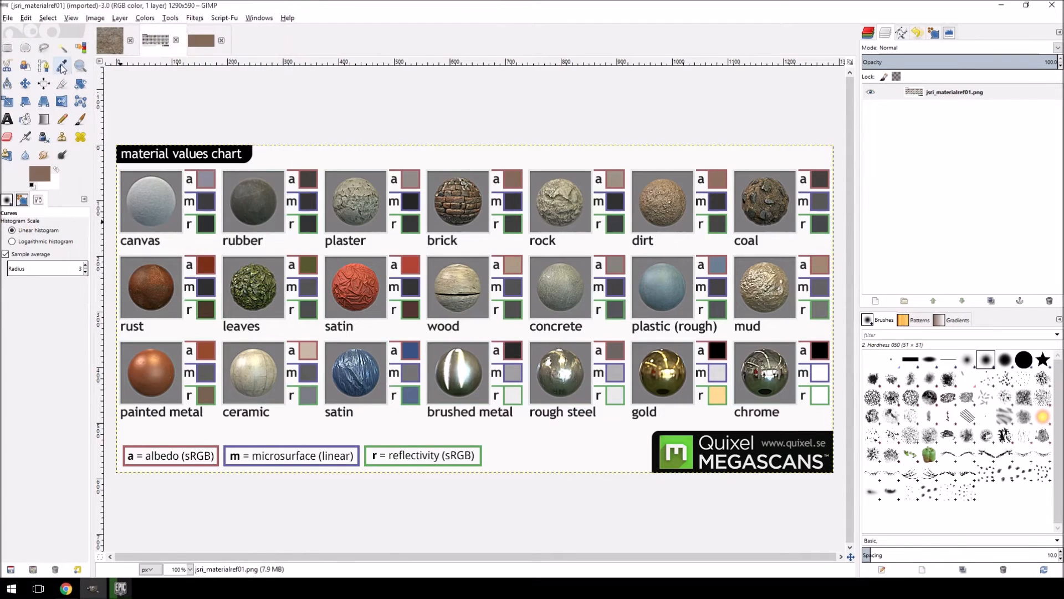
pyautogui.click(61, 65)
pyautogui.click(515, 199)
# Fill the solid brown reference image with the sampled brick microsurface color.
pyautogui.click(208, 43)
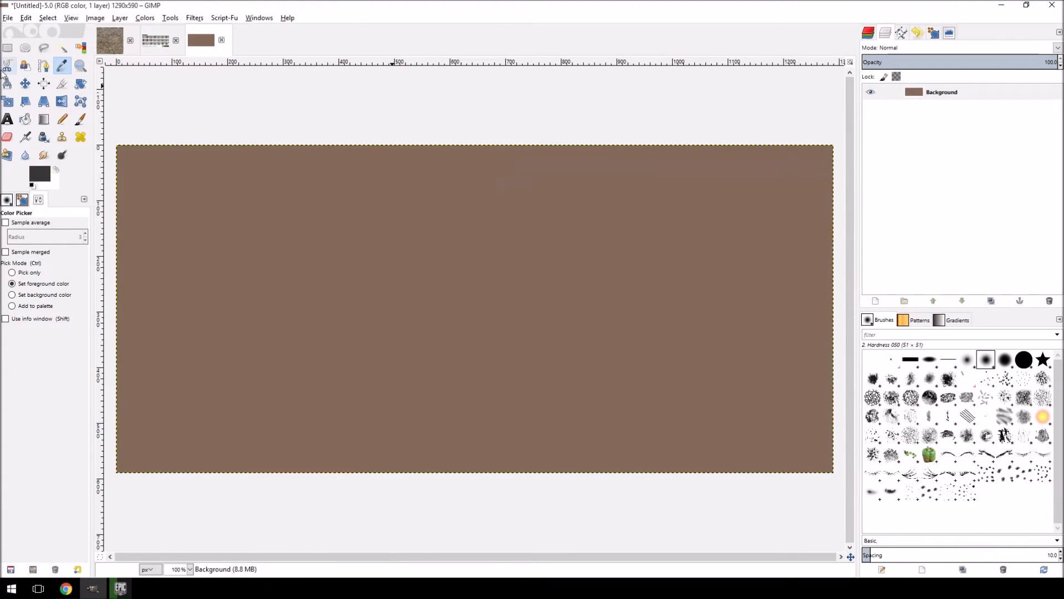
pyautogui.click(25, 119)
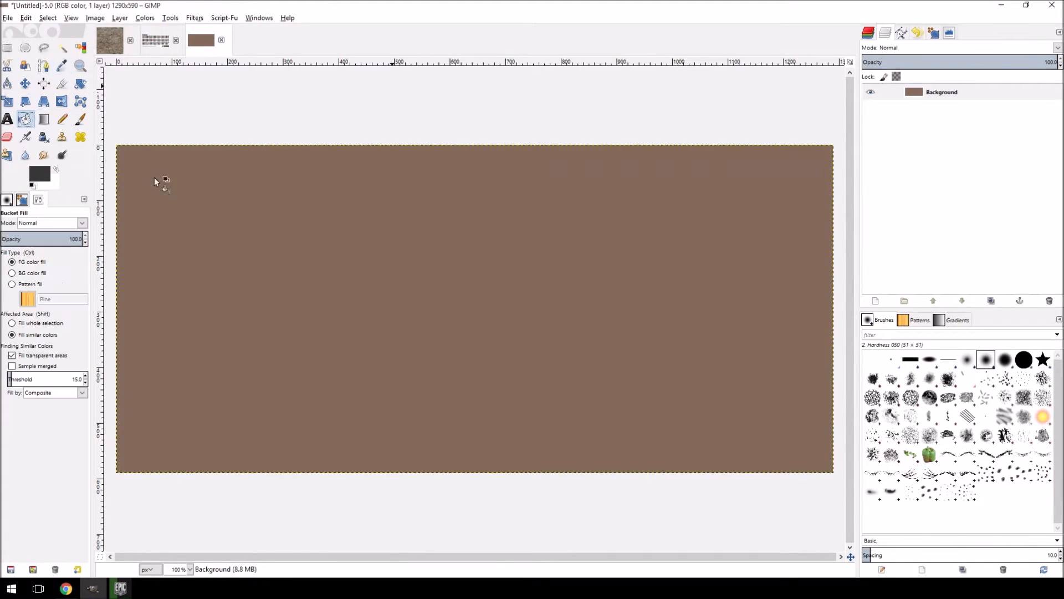
pyautogui.click(754, 305)
# Compare the histogram of the solid microsurface-color image with that of the brick image's albedo layer.
pyautogui.click(109, 46)
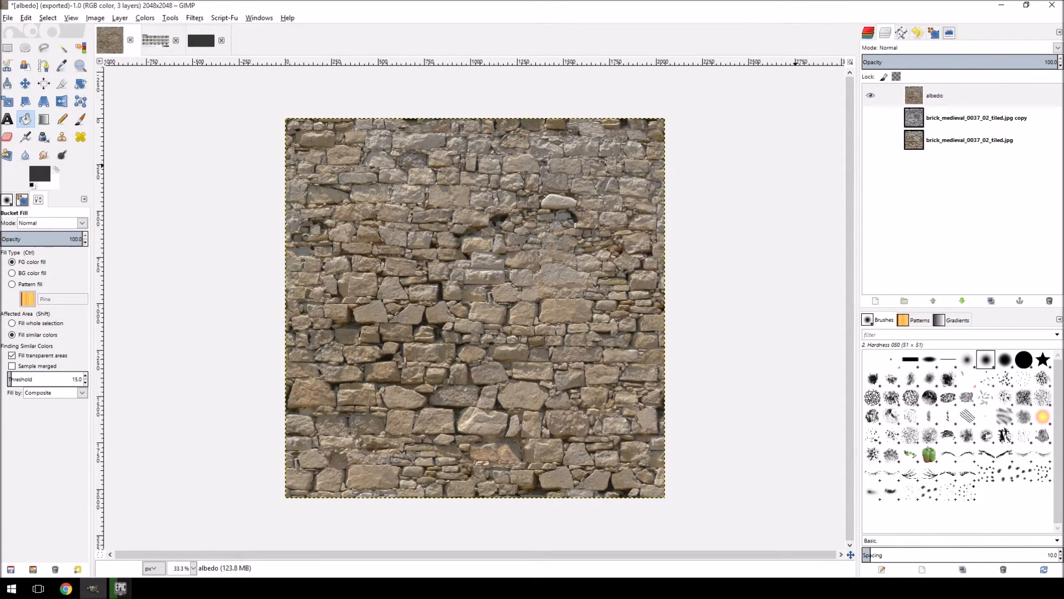
pyautogui.click(207, 41)
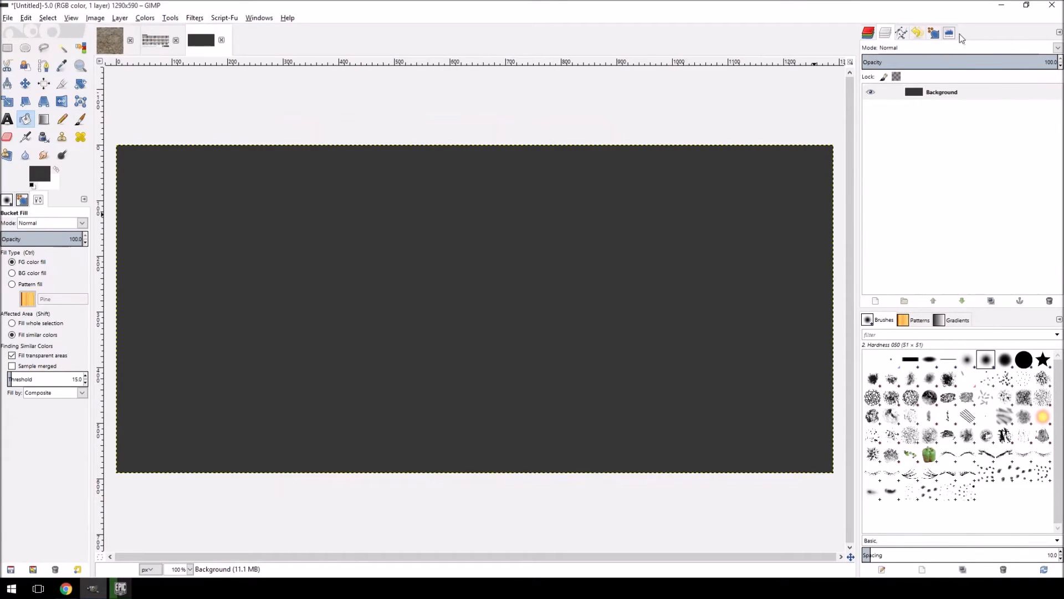
pyautogui.click(949, 33)
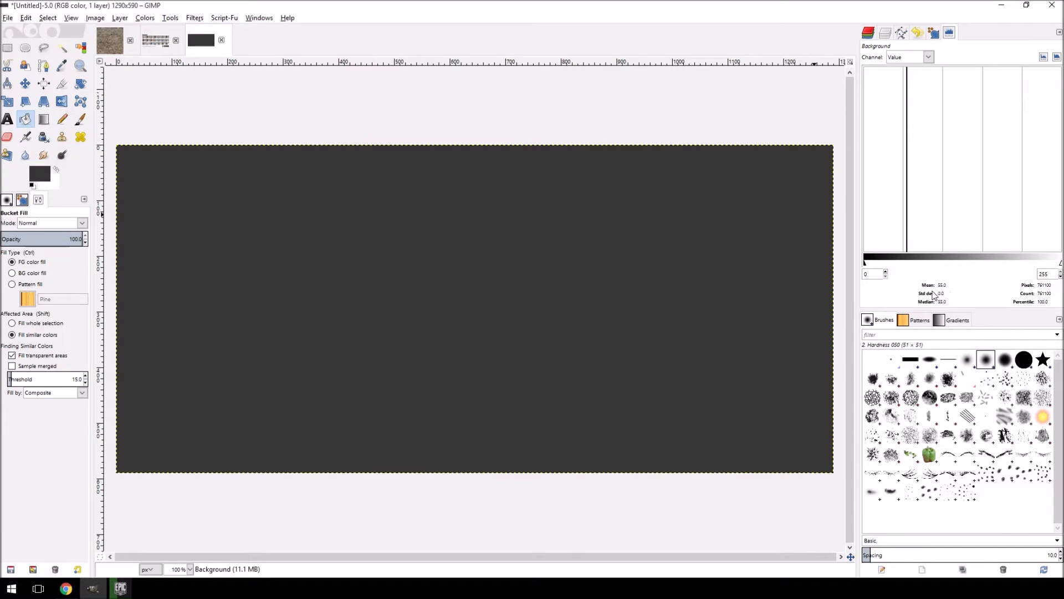
pyautogui.click(110, 40)
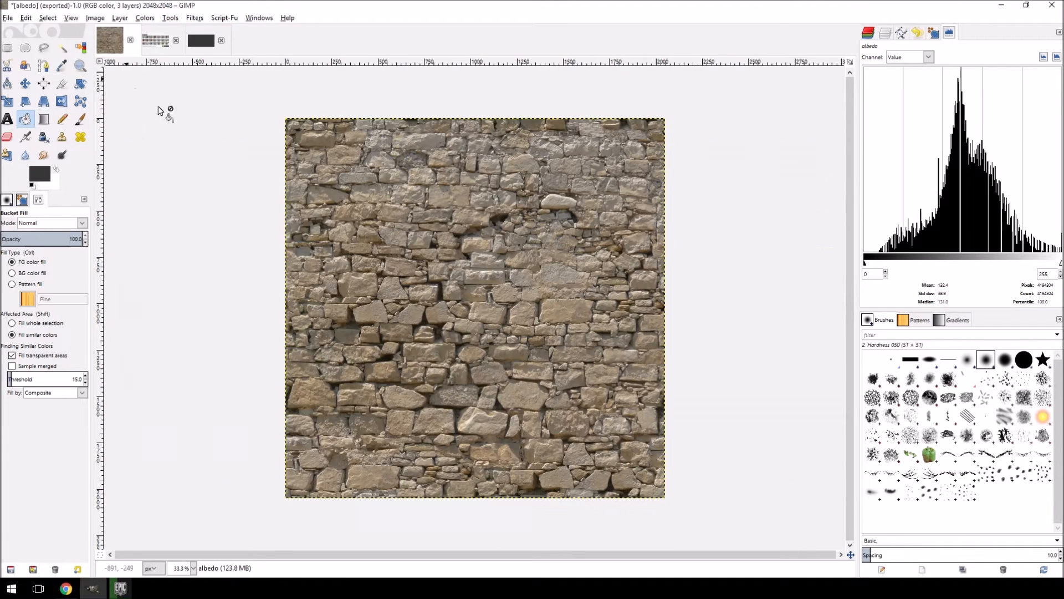
# Duplicate the albedo layer in the brick image and rename the copy gloss/microsurface.
pyautogui.click(869, 33)
pyautogui.click(941, 102)
pyautogui.rightClick(942, 102)
pyautogui.click(981, 157)
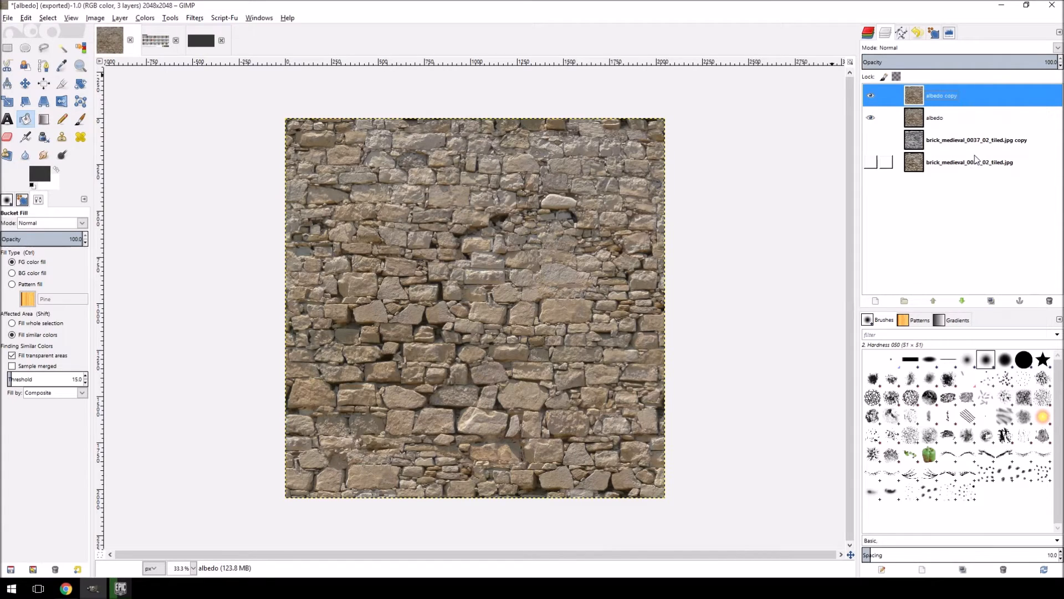
pyautogui.doubleClick(964, 95)
pyautogui.write('gloss/microsur')
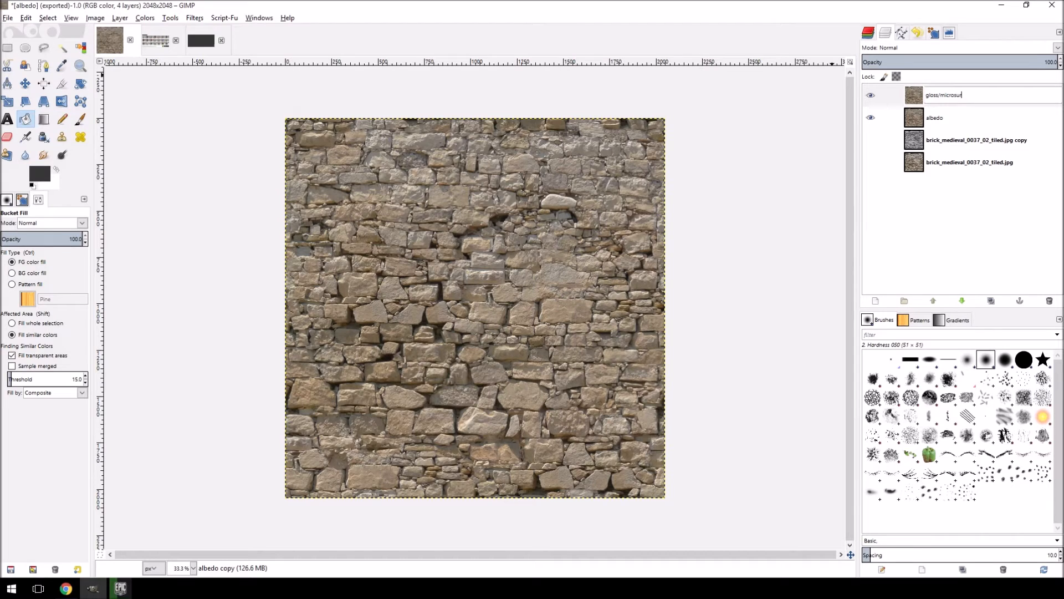
pyautogui.write('ce')
pyautogui.press('Return')
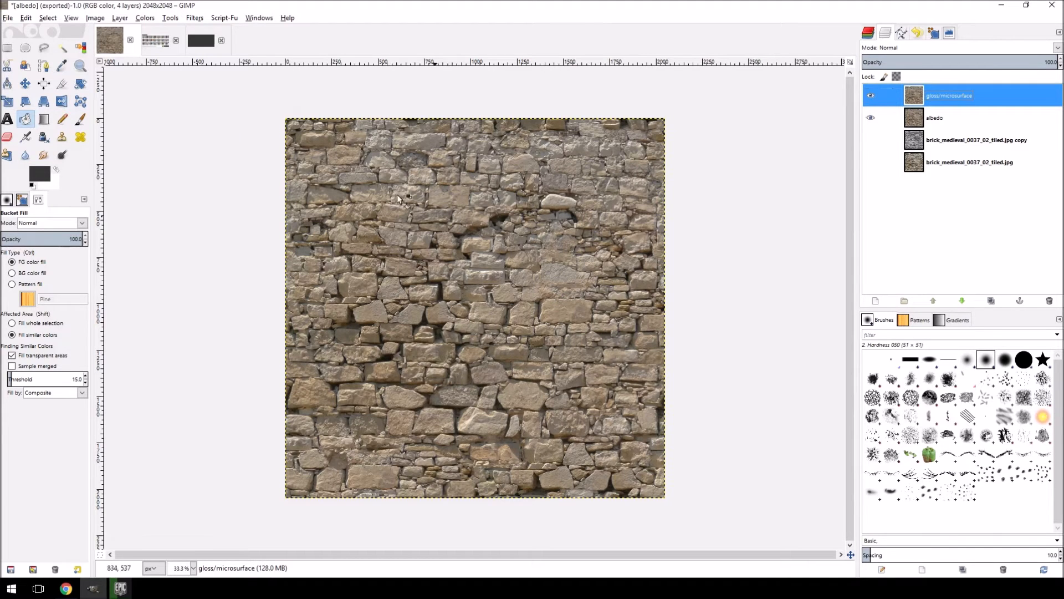
# Review the solid microsurface-color image and the material values chart, and return to the brick image.
pyautogui.click(201, 41)
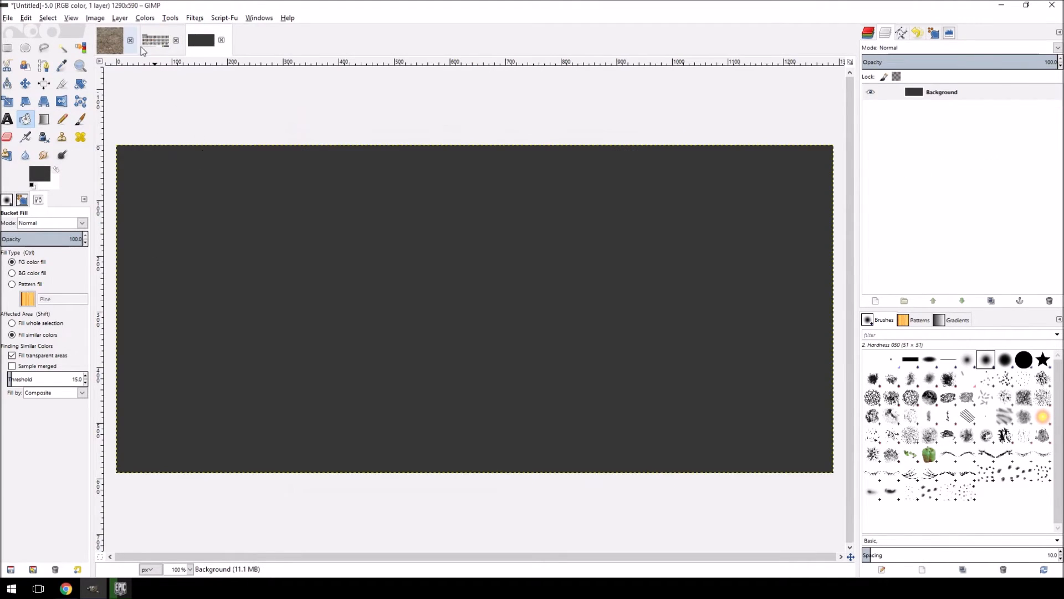
pyautogui.click(155, 41)
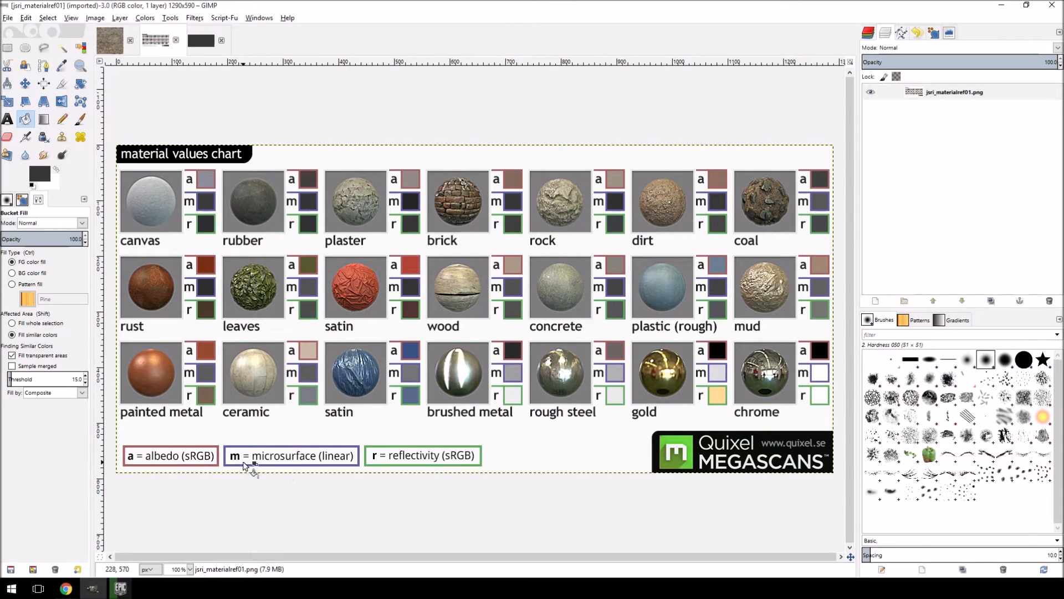
pyautogui.click(108, 38)
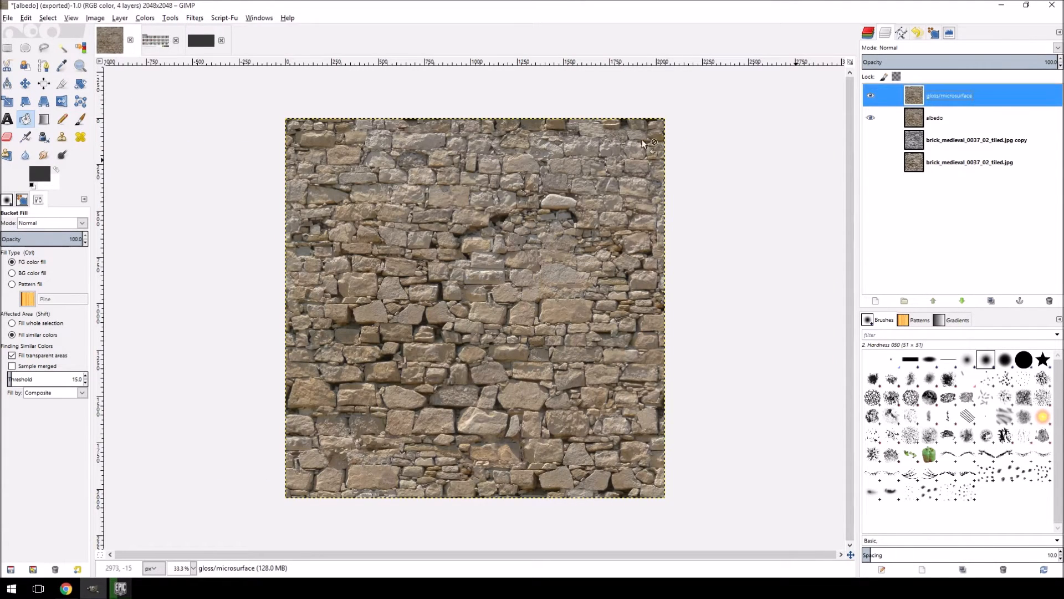
# Desaturate the gloss/microsurface layer using the Lightness shade of gray.
pyautogui.click(121, 18)
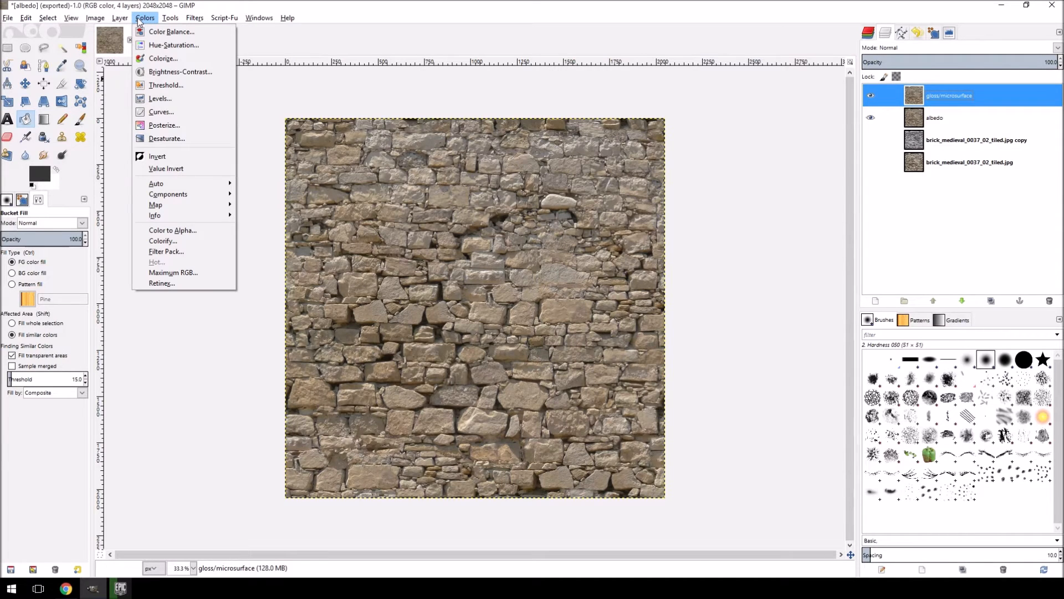
pyautogui.click(165, 137)
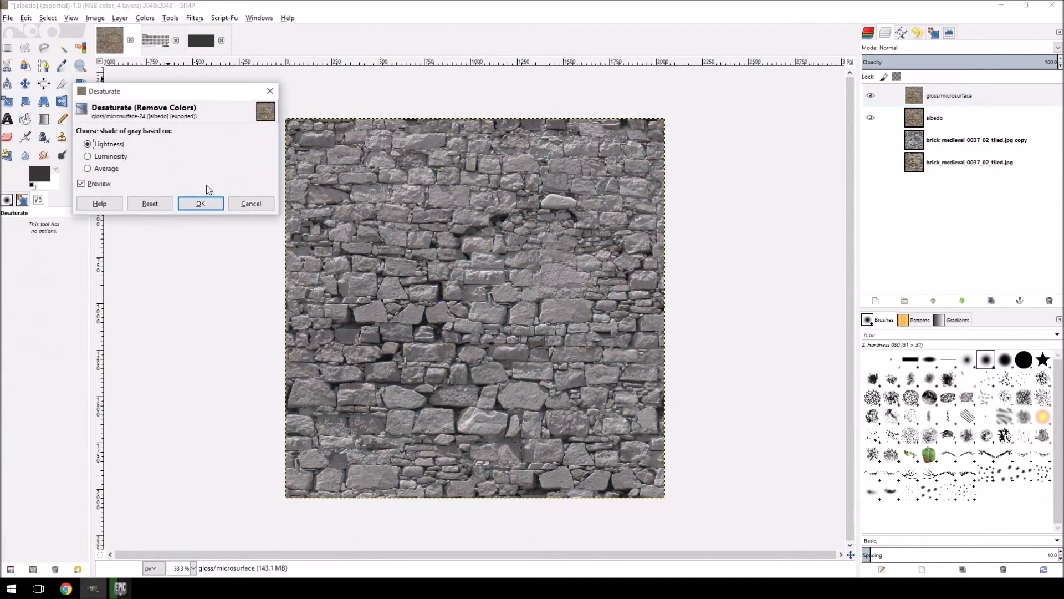
pyautogui.click(200, 204)
# Darken the gloss/microsurface layer with Levels while watching its histogram, setting input gamma to 0.31 and the input white point to 187.
pyautogui.click(149, 19)
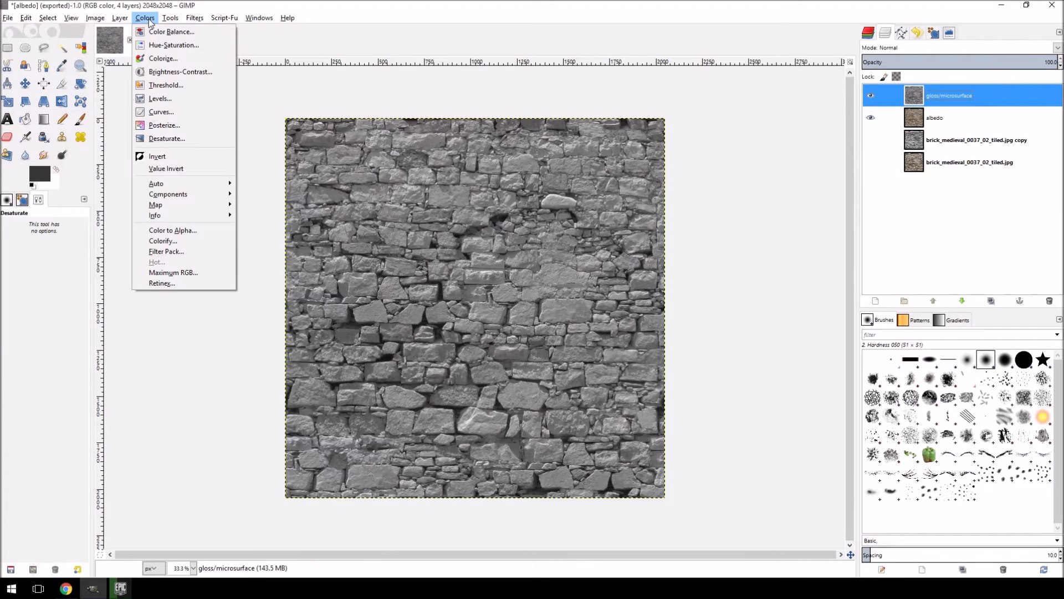
pyautogui.click(161, 98)
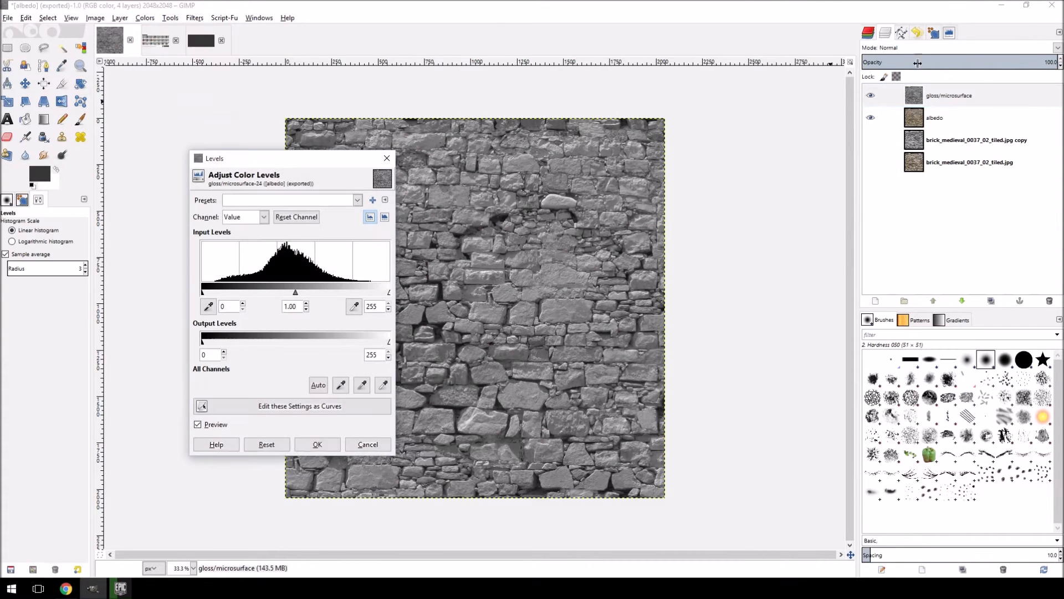
pyautogui.click(951, 34)
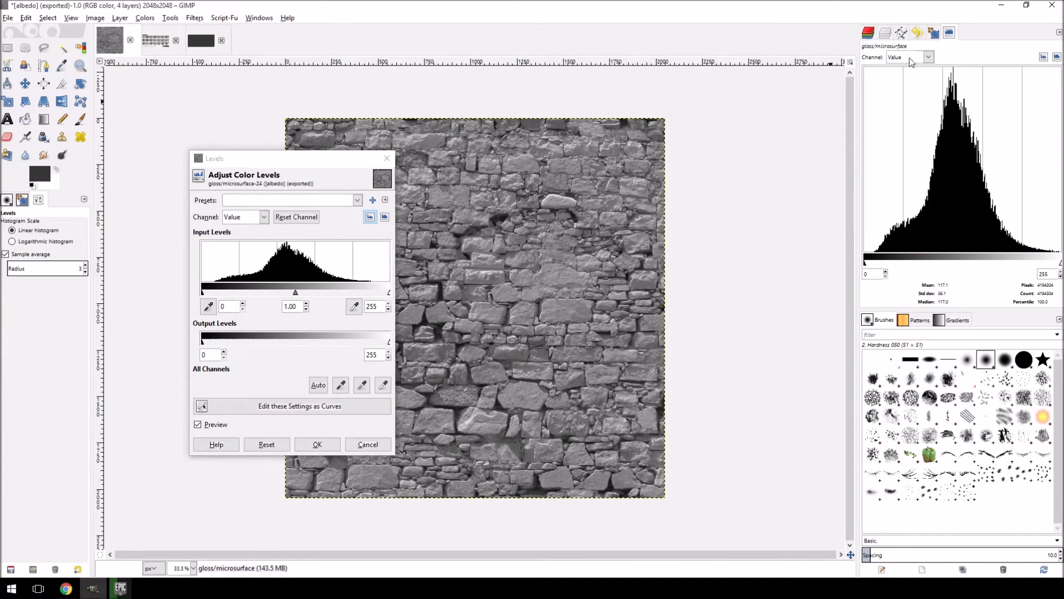
pyautogui.moveTo(296, 294); pyautogui.dragTo(318, 296)
pyautogui.moveTo(388, 294); pyautogui.dragTo(374, 294)
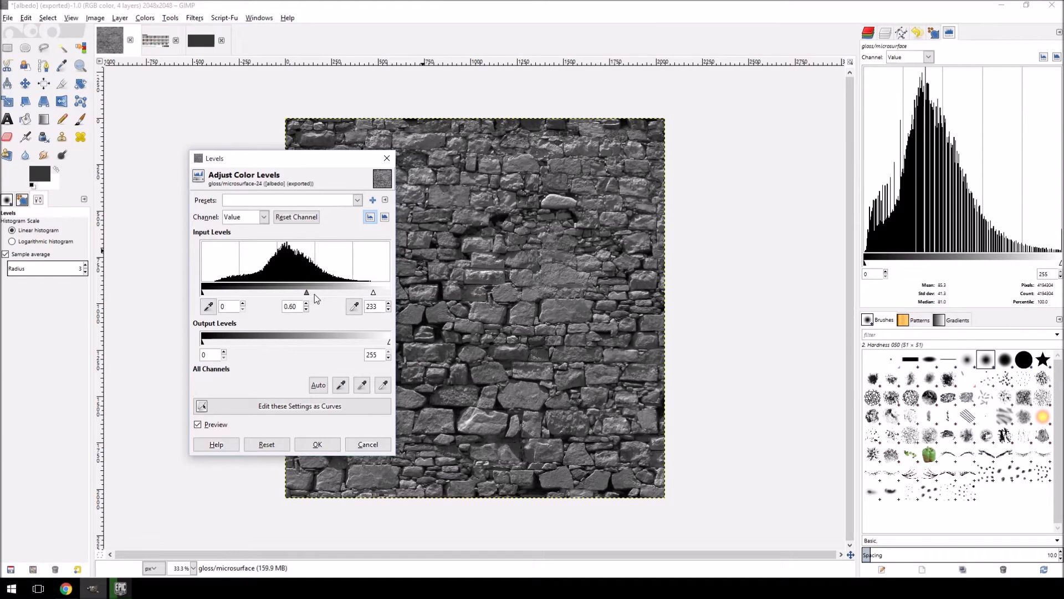
pyautogui.moveTo(311, 292)
pyautogui.mouseDown()
pyautogui.moveTo(383, 294)
pyautogui.moveTo(318, 297)
pyautogui.mouseUp()
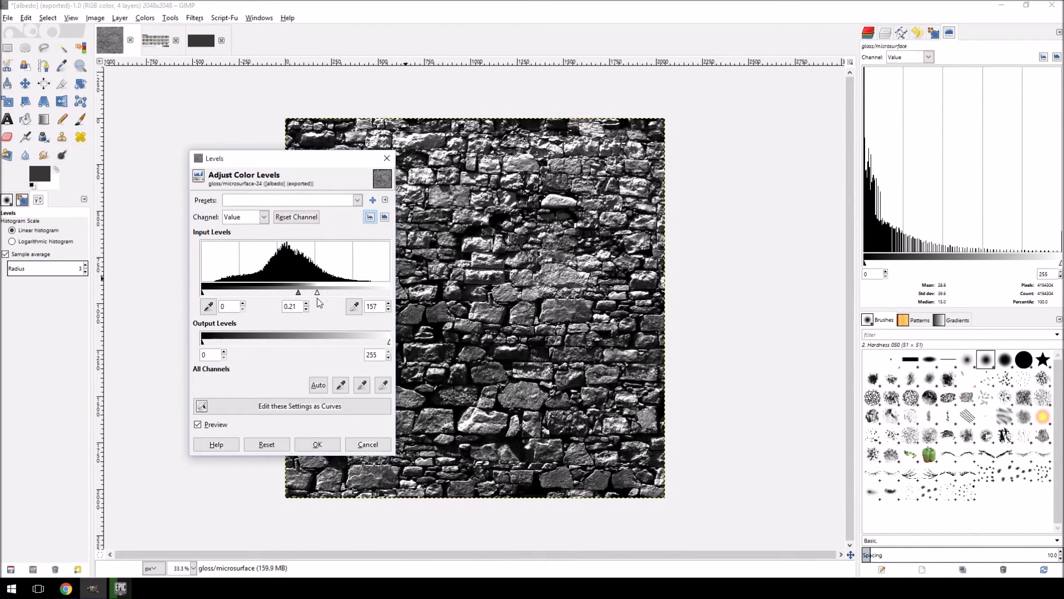
pyautogui.moveTo(318, 293); pyautogui.dragTo(251, 297)
pyautogui.moveTo(366, 293)
pyautogui.mouseDown()
pyautogui.moveTo(434, 291)
pyautogui.moveTo(360, 293)
pyautogui.mouseUp()
pyautogui.moveTo(249, 293); pyautogui.dragTo(324, 293)
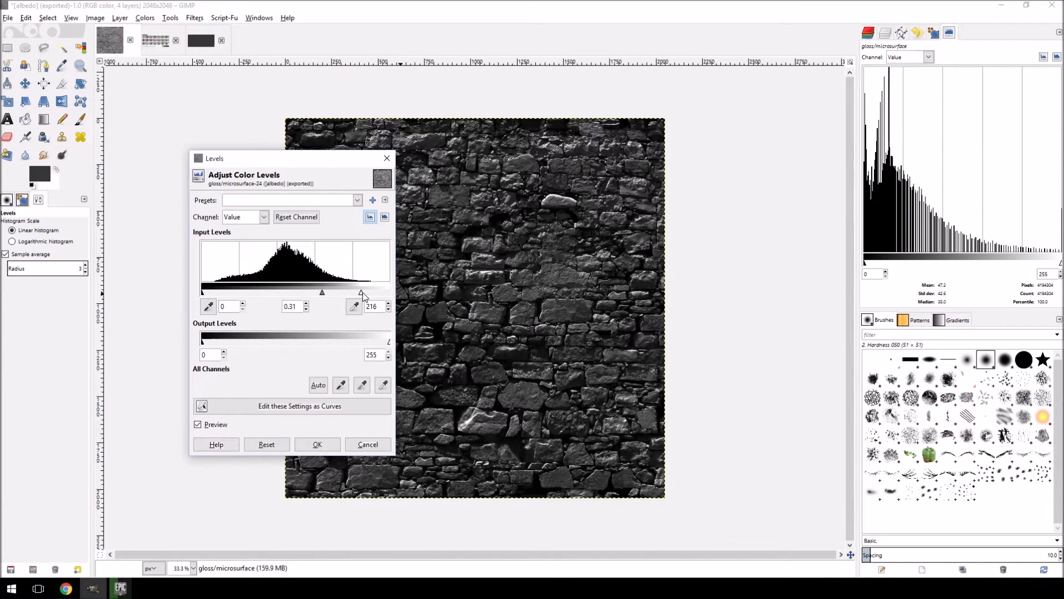
pyautogui.moveTo(364, 294); pyautogui.dragTo(339, 294)
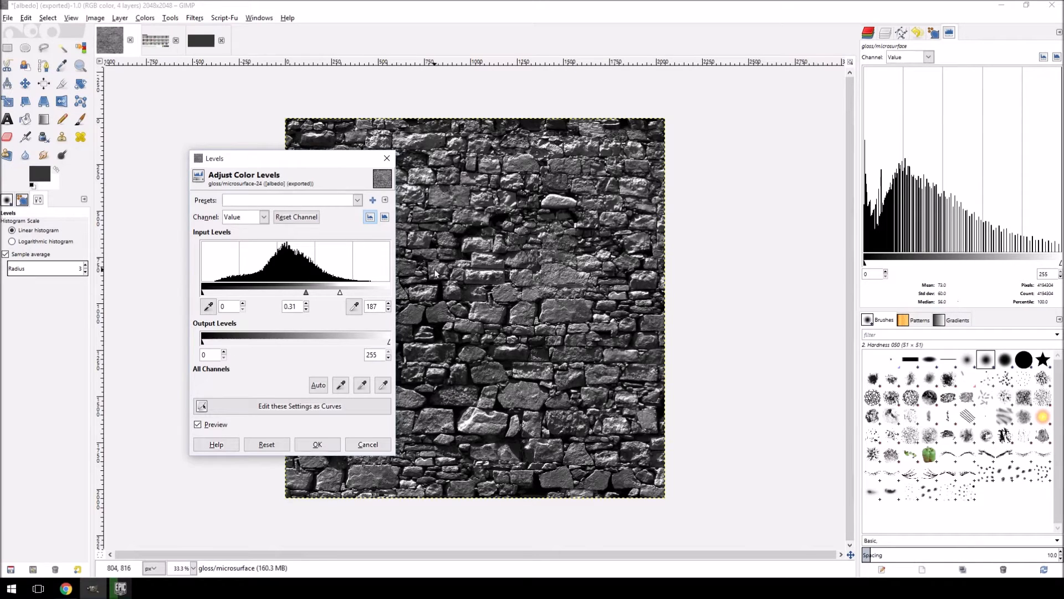
pyautogui.click(318, 444)
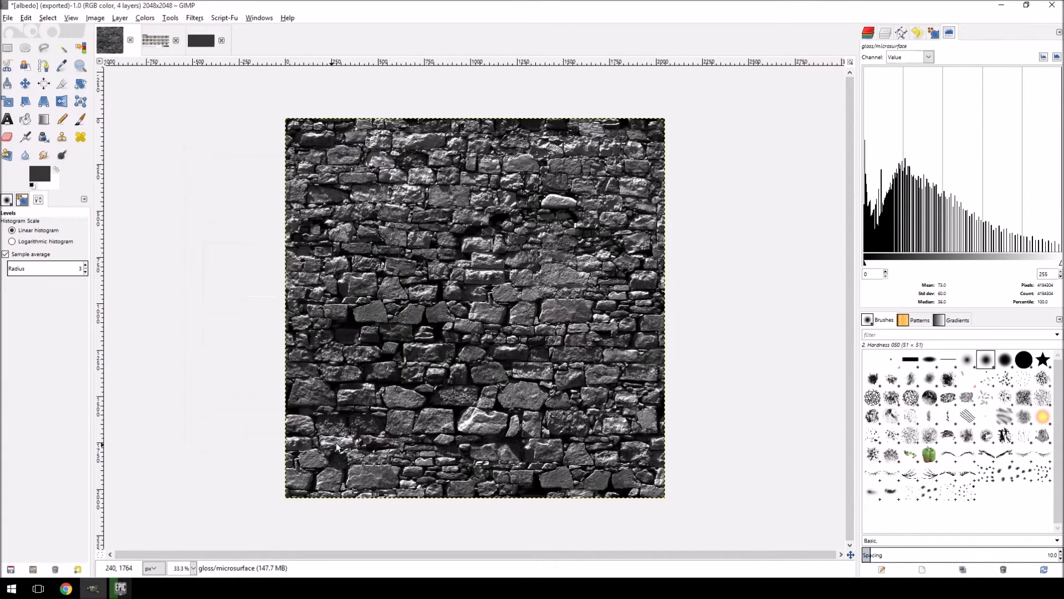
# Hide the gloss/microsurface and albedo layers and make the original brick_medieval_0037_02_tiled.jpg layer visible.
pyautogui.click(886, 35)
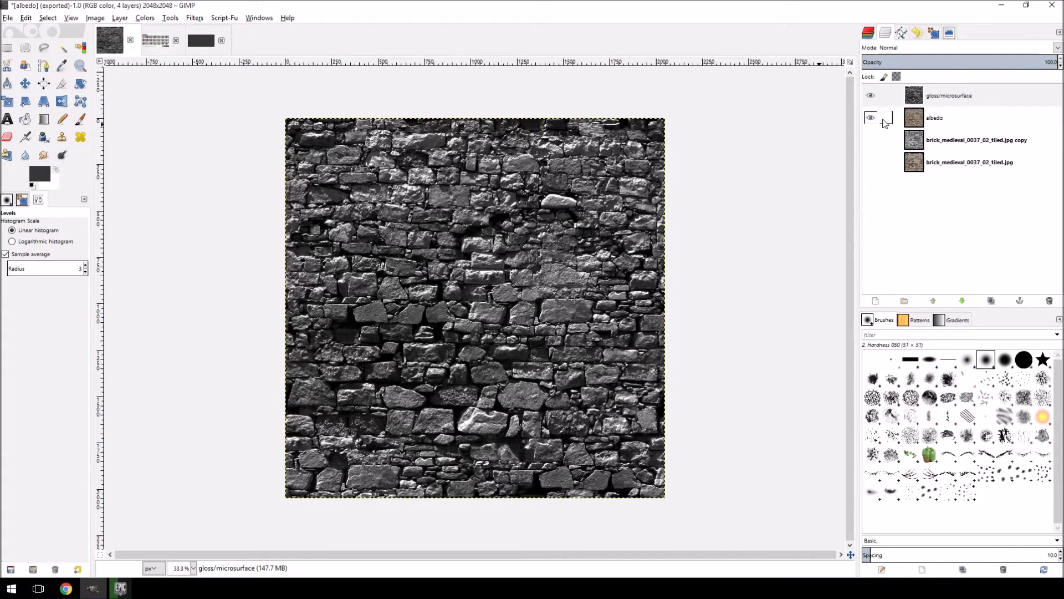
pyautogui.click(955, 118)
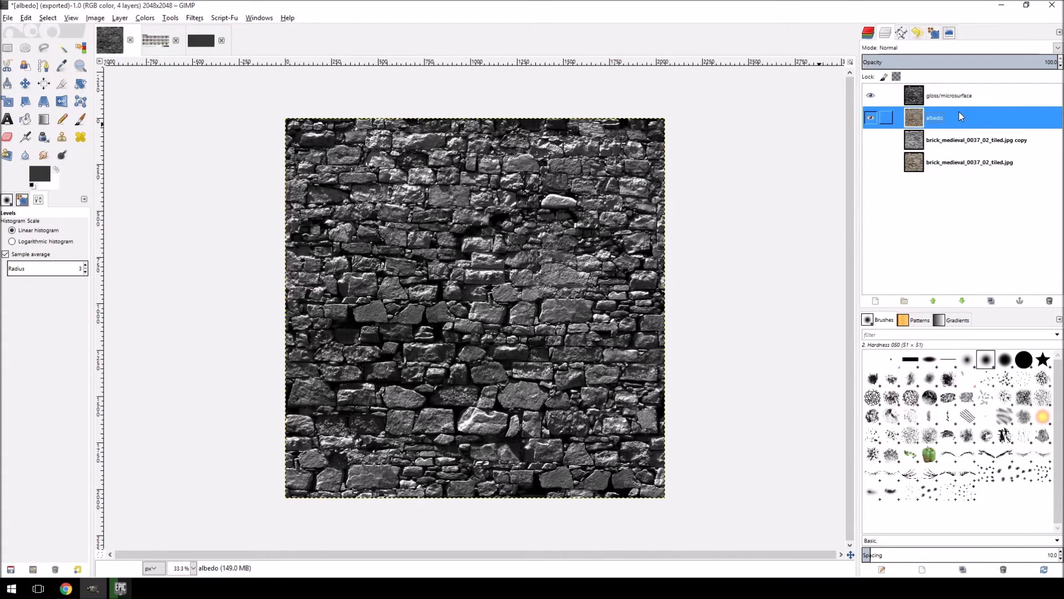
pyautogui.click(871, 95)
pyautogui.click(870, 162)
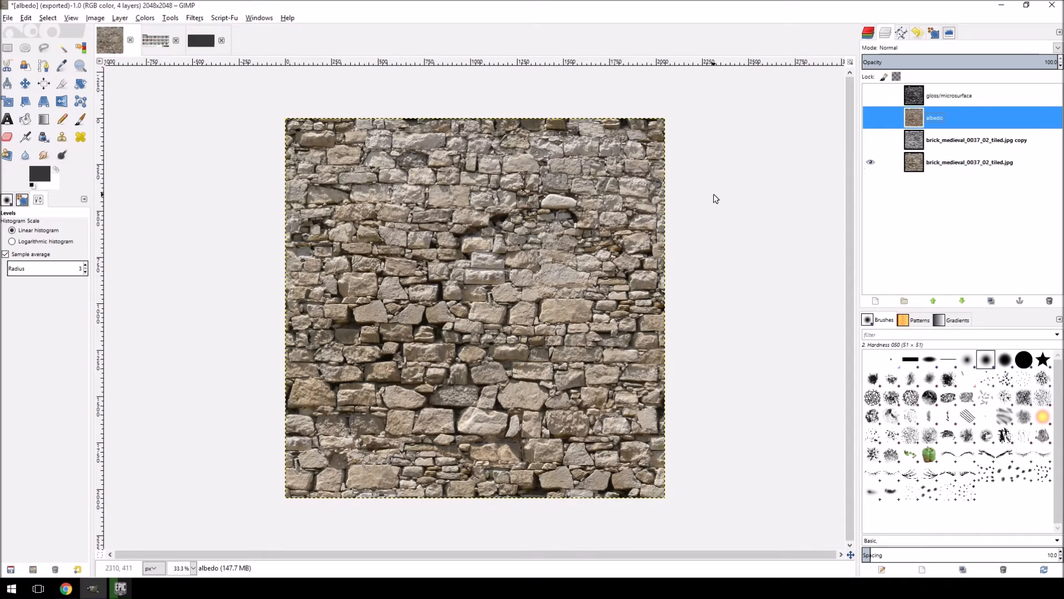
# Duplicate the original brick_medieval_0037_02_tiled.jpg layer and move the copy to the top of the layer stack.
pyautogui.click(942, 167)
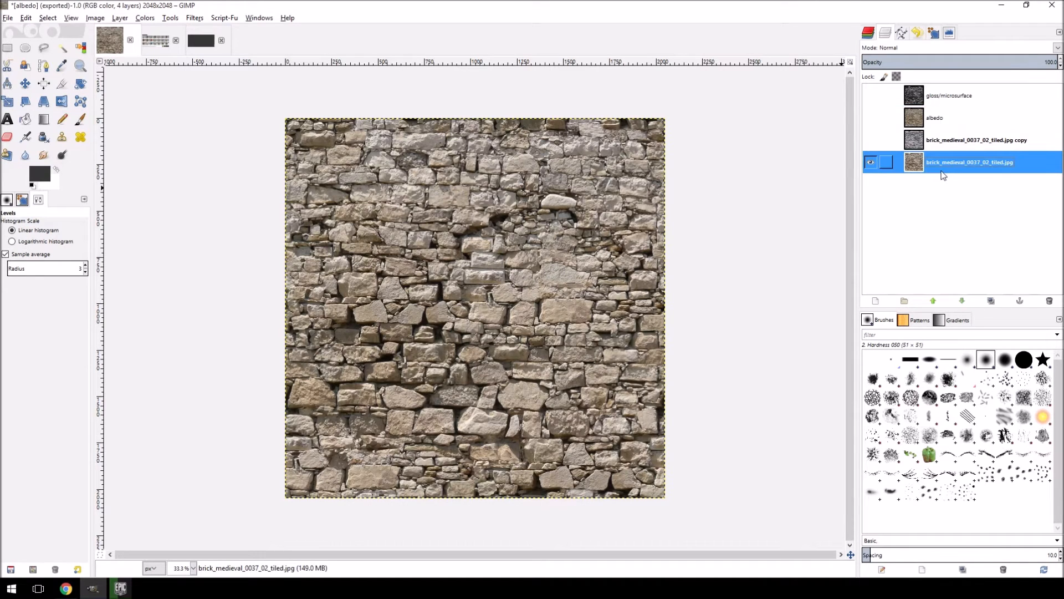
pyautogui.rightClick(932, 157)
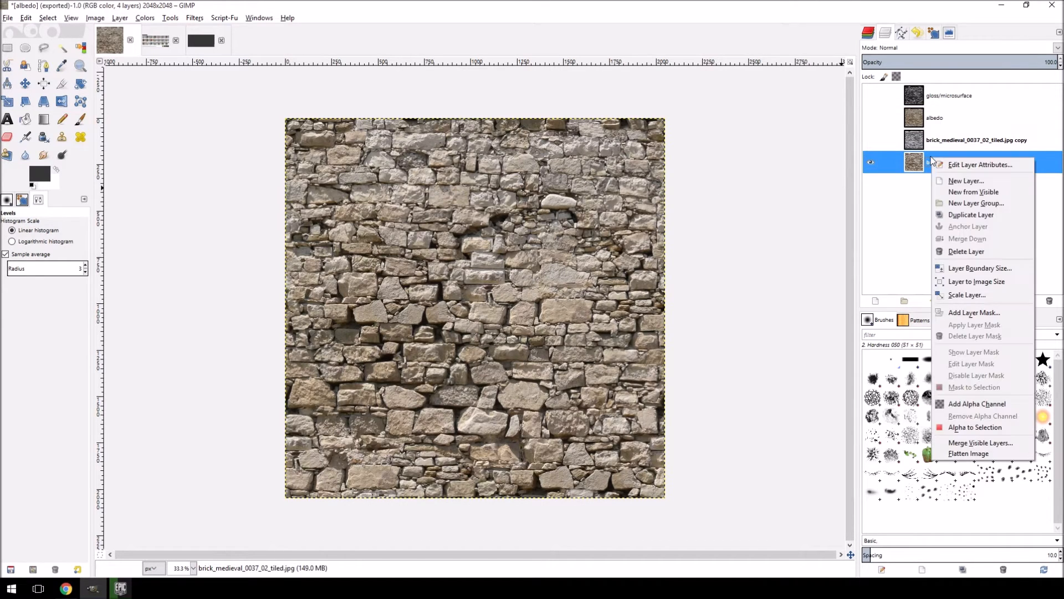
pyautogui.click(972, 215)
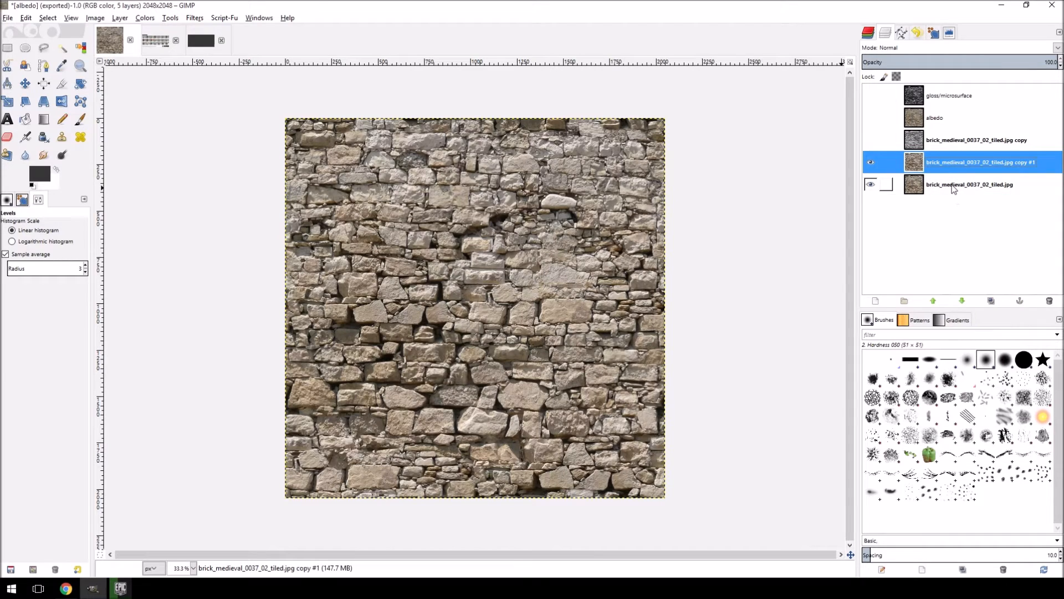
pyautogui.moveTo(971, 170); pyautogui.dragTo(942, 92)
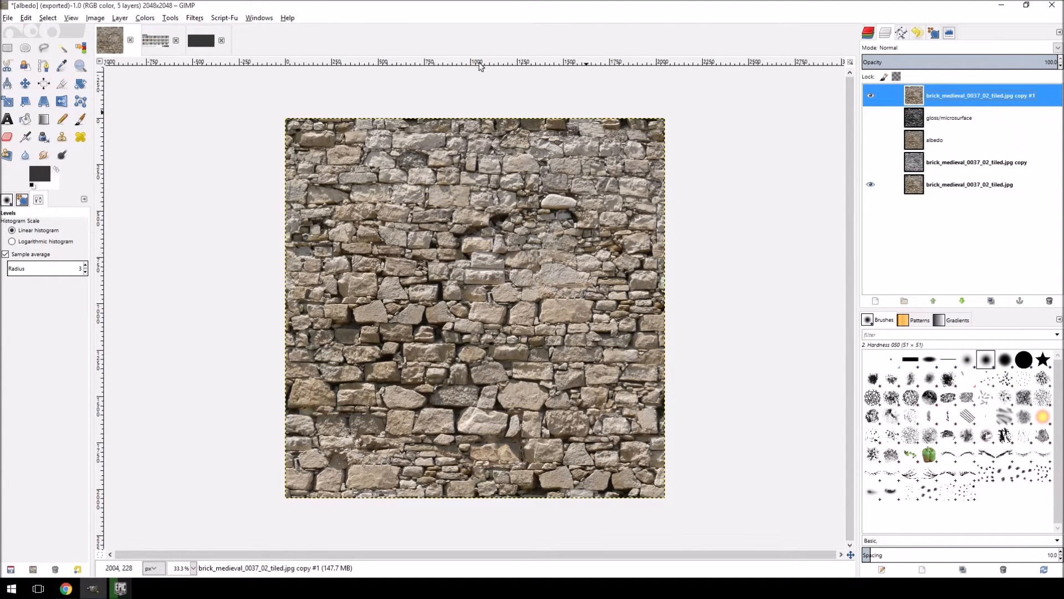
# Desaturate the top brick_medieval_0037_02_tiled.jpg copy #1 layer using the Luminosity shade of gray.
pyautogui.click(126, 18)
pyautogui.moveTo(145, 21)
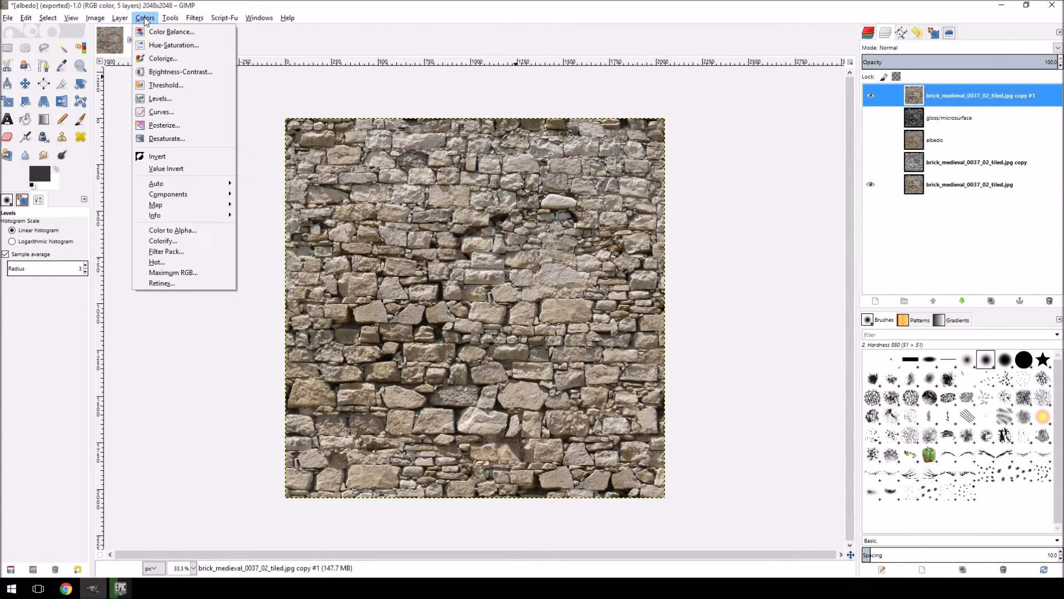
pyautogui.click(166, 138)
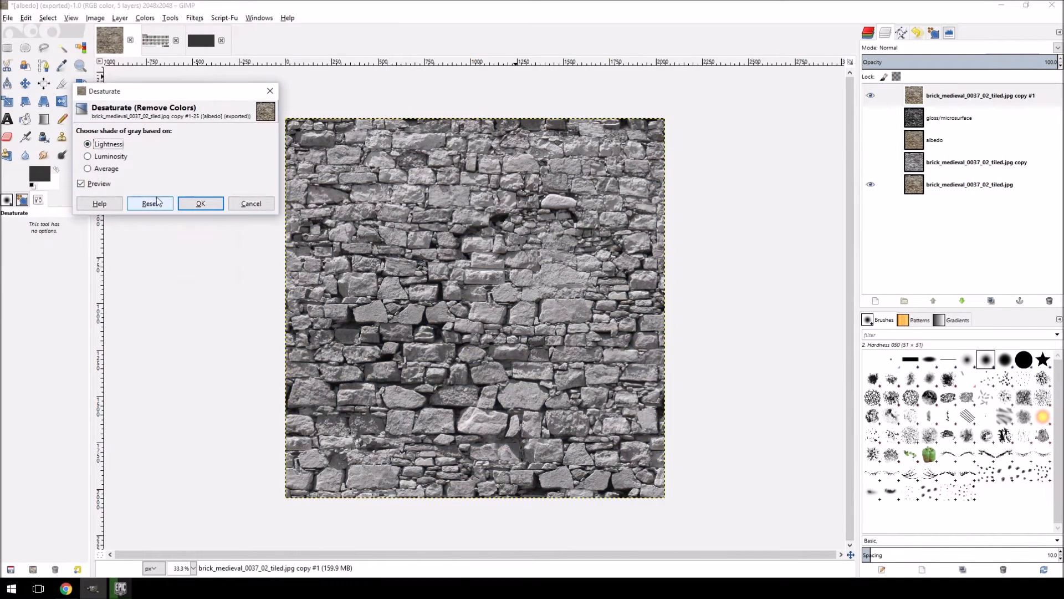
pyautogui.click(103, 158)
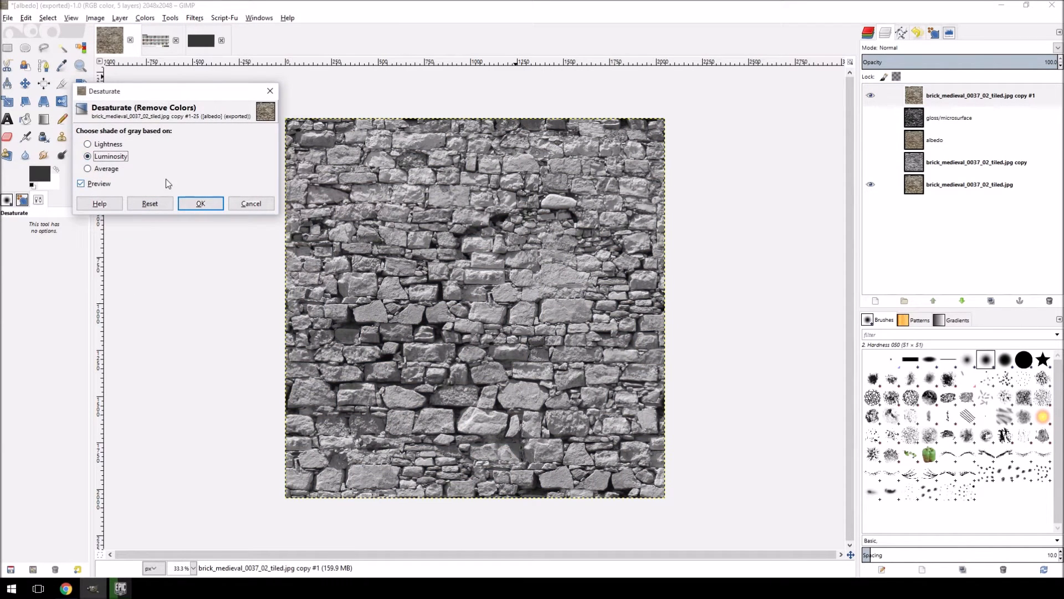
pyautogui.click(194, 205)
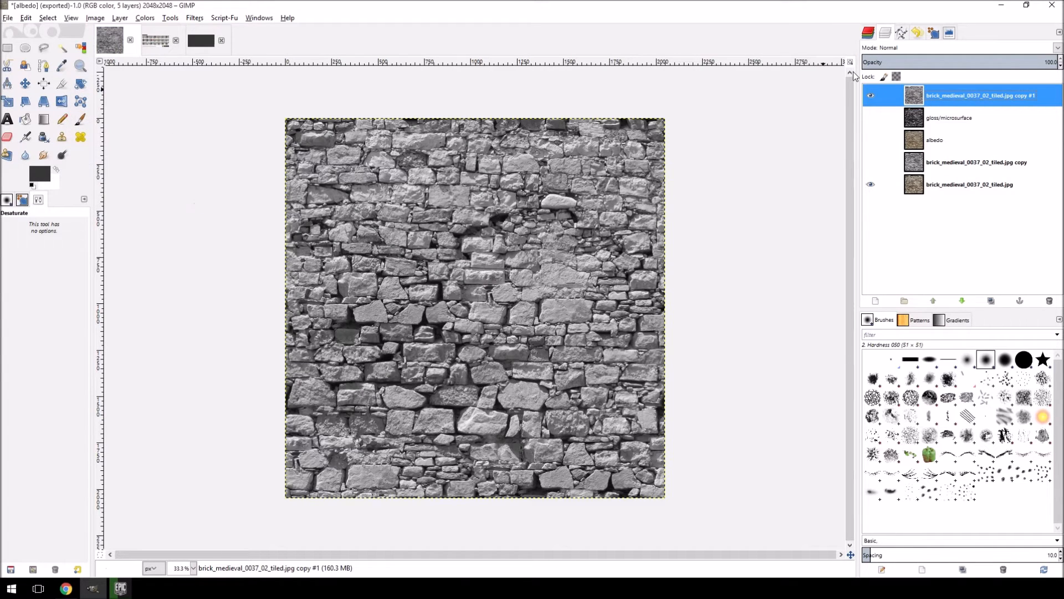
# Sample the reflectivity color from the material values chart, fill the blank swatch image with it, and check that fill's histogram.
pyautogui.click(154, 44)
pyautogui.press('o')
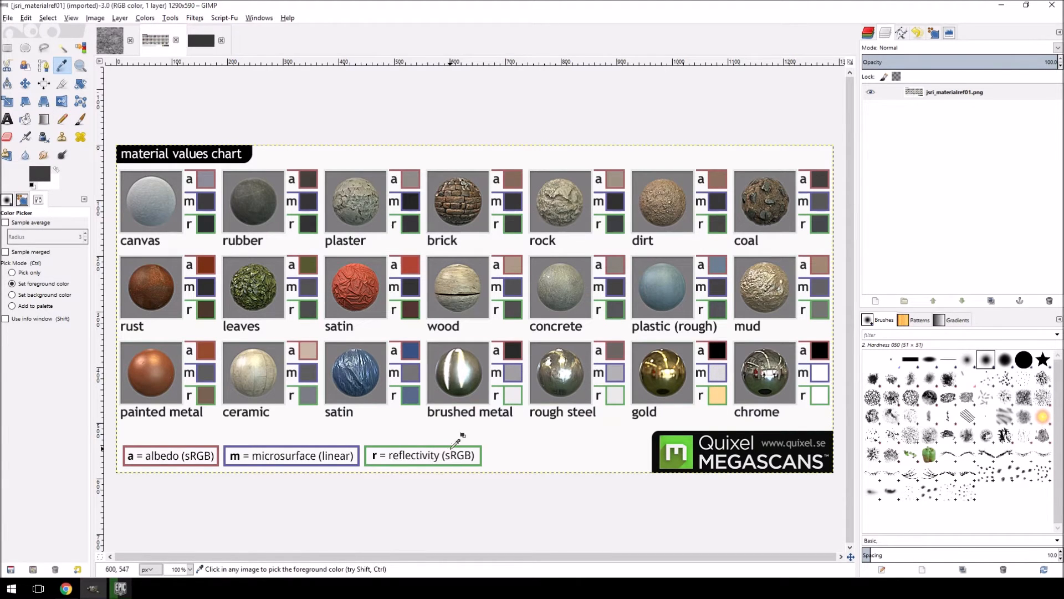
pyautogui.click(204, 41)
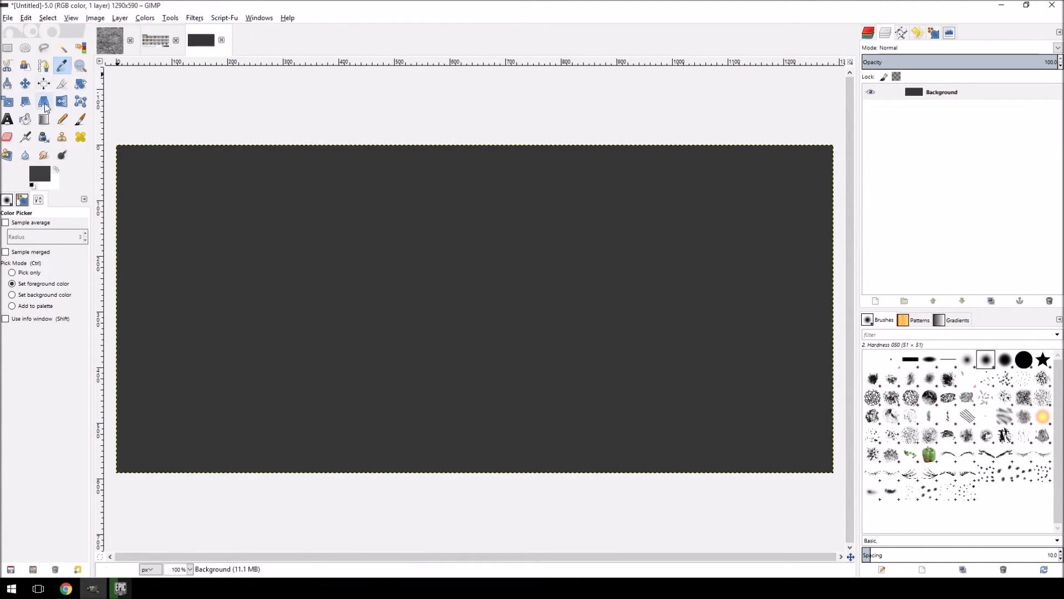
pyautogui.click(25, 119)
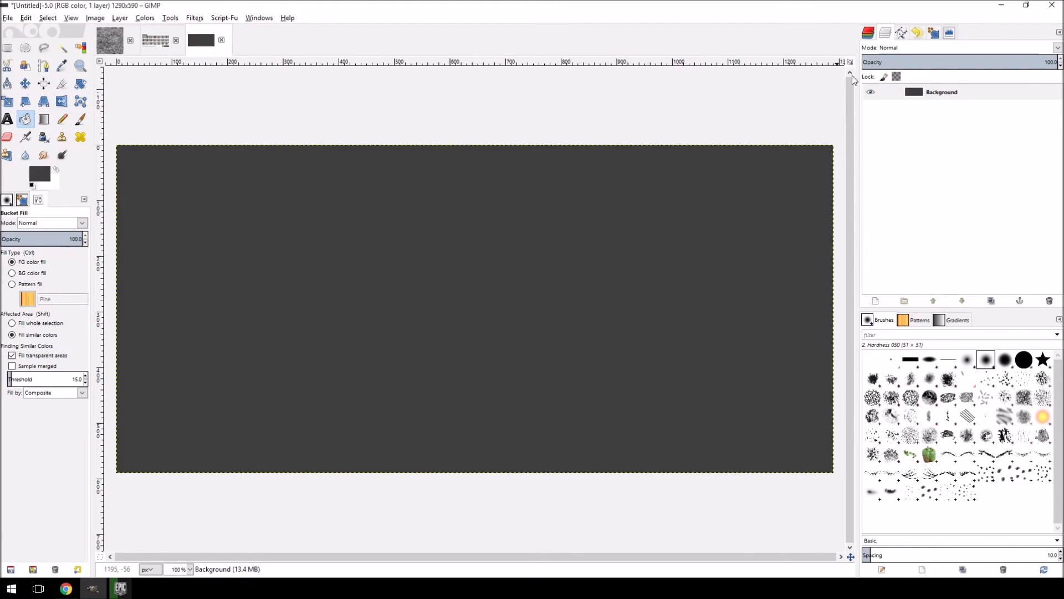
pyautogui.click(950, 32)
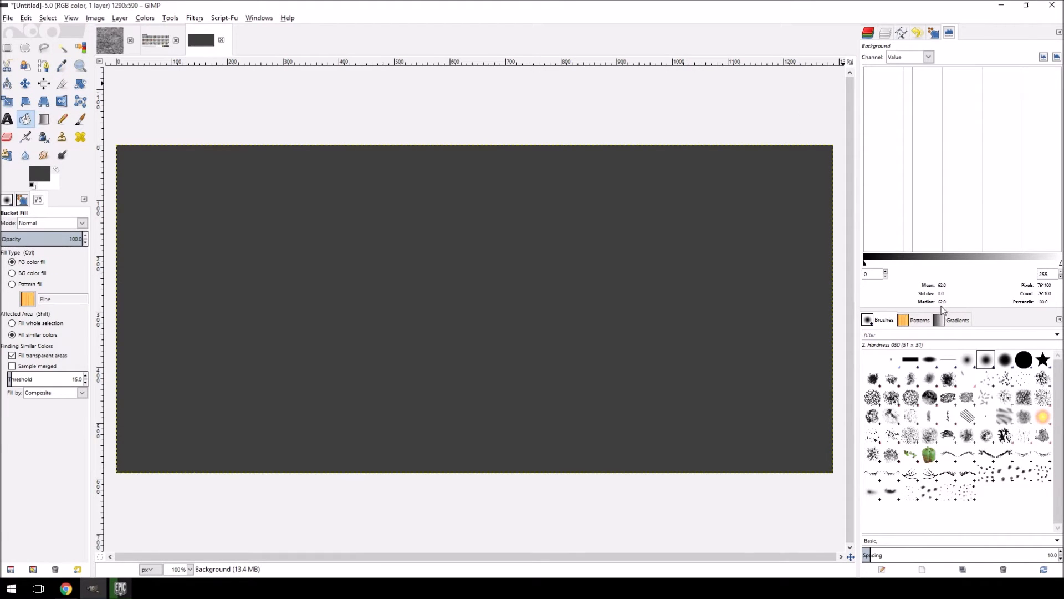
pyautogui.click(886, 34)
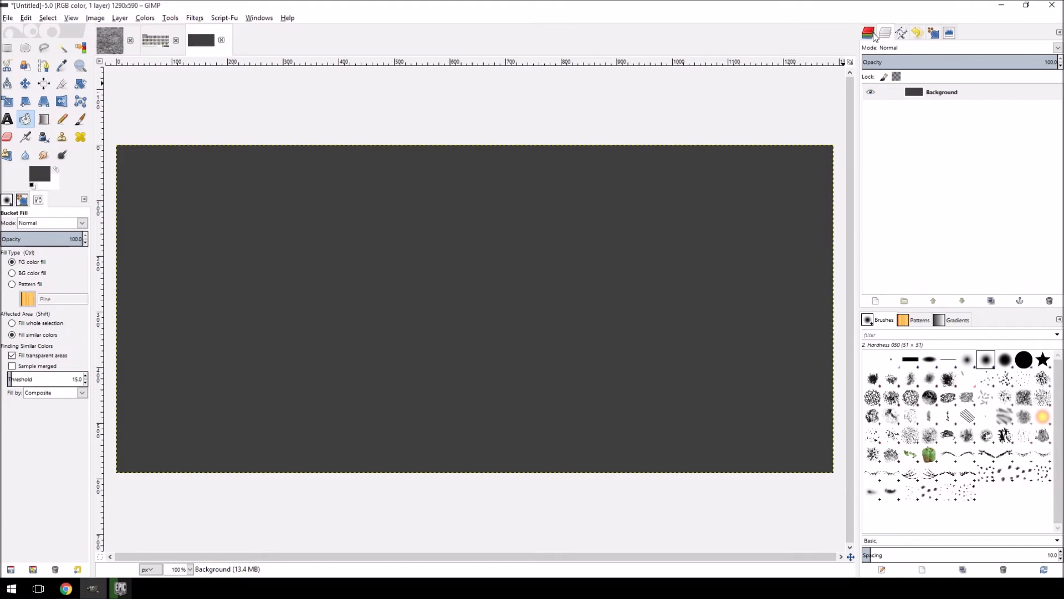
# Darken the desaturated top layer with Levels while watching its histogram, setting the input gamma to 0.50.
pyautogui.click(110, 40)
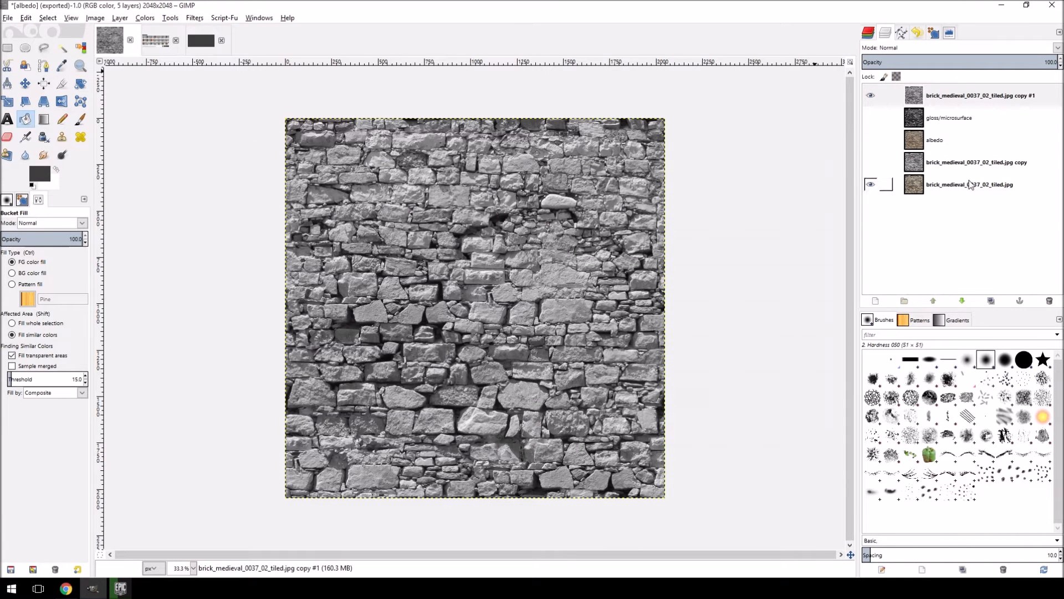
pyautogui.click(954, 96)
pyautogui.click(949, 32)
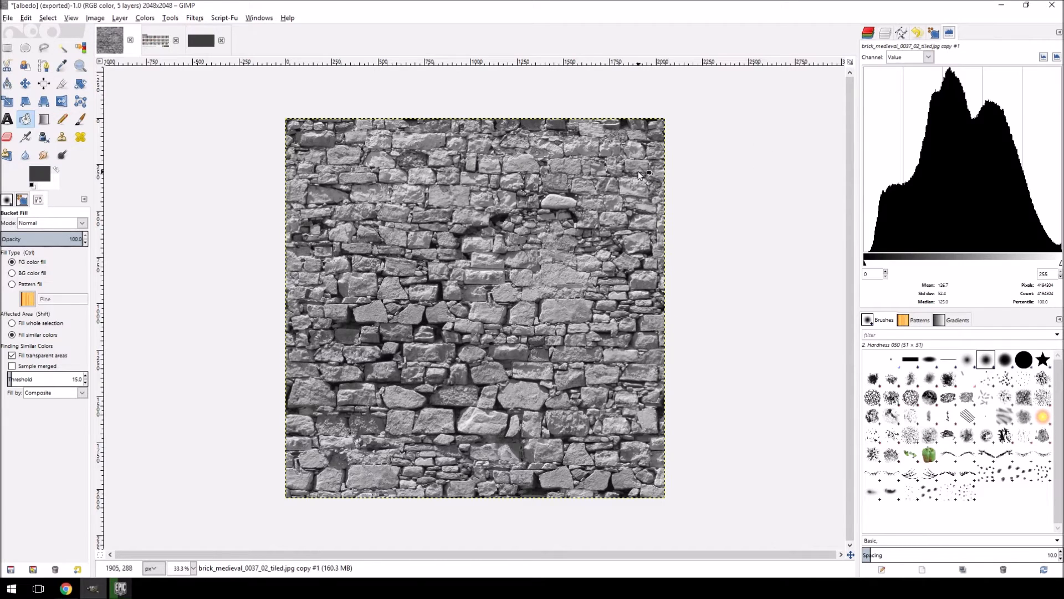
pyautogui.click(145, 18)
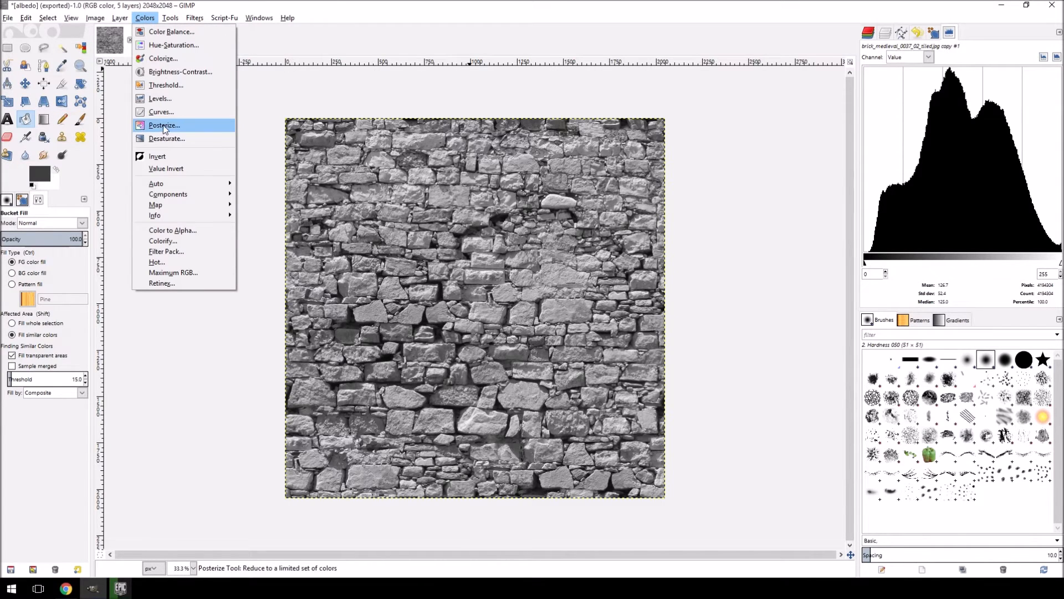
pyautogui.click(161, 99)
pyautogui.moveTo(295, 293); pyautogui.dragTo(325, 296)
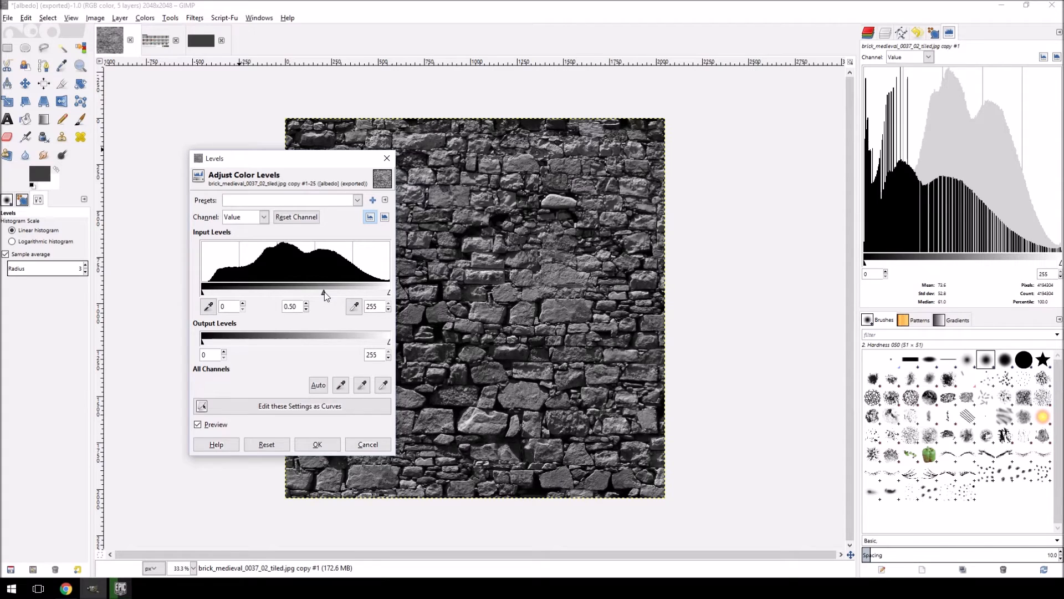
pyautogui.click(320, 447)
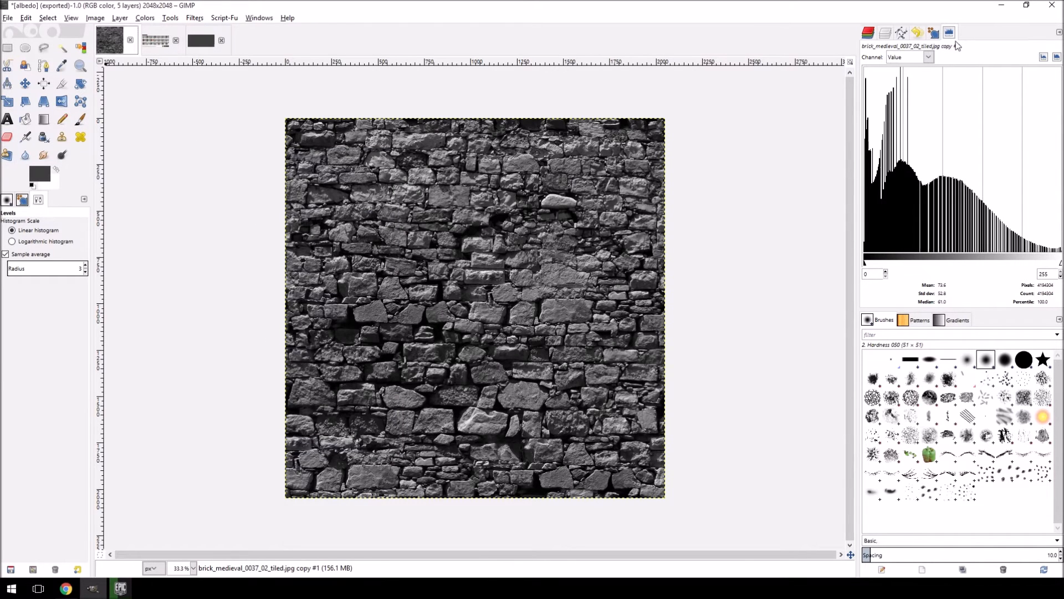
# Compare the darkened top layer with the gloss/microsurface layer by showing both and toggling the top layer's visibility.
pyautogui.click(886, 35)
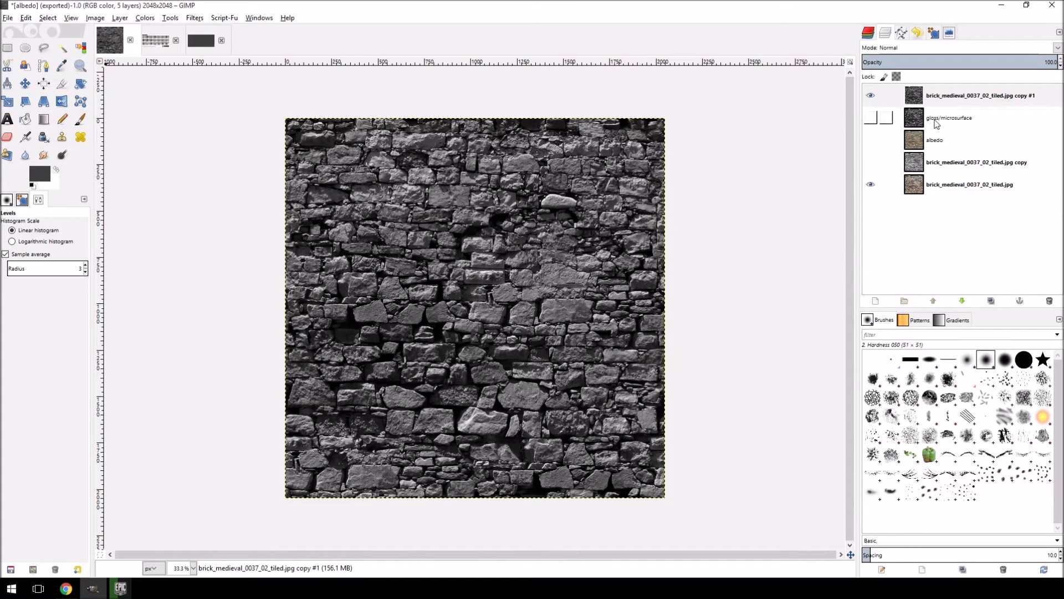
pyautogui.click(937, 122)
pyautogui.click(873, 118)
pyautogui.click(870, 96)
pyautogui.click(870, 97)
pyautogui.click(870, 96)
pyautogui.click(870, 96)
pyautogui.click(869, 95)
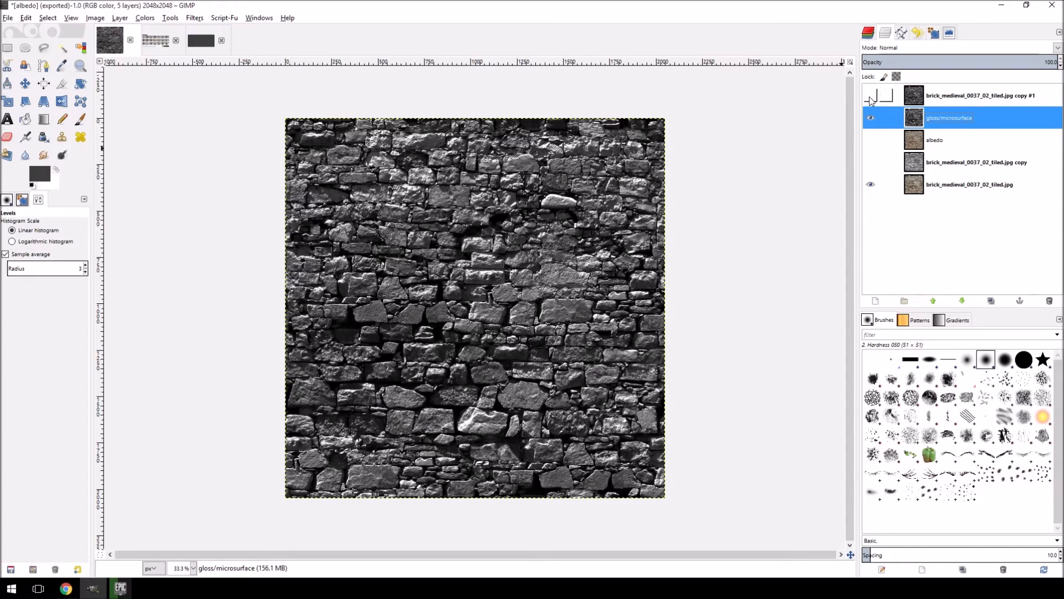
pyautogui.click(870, 96)
# Rename the top layer to specular/reflectivity.
pyautogui.click(953, 98)
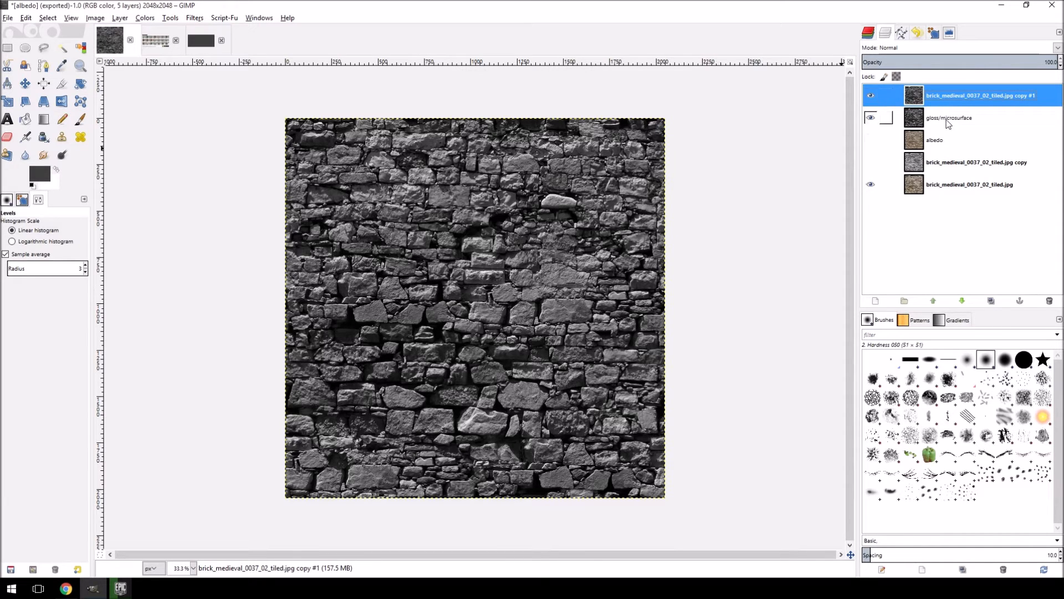
pyautogui.doubleClick(953, 98)
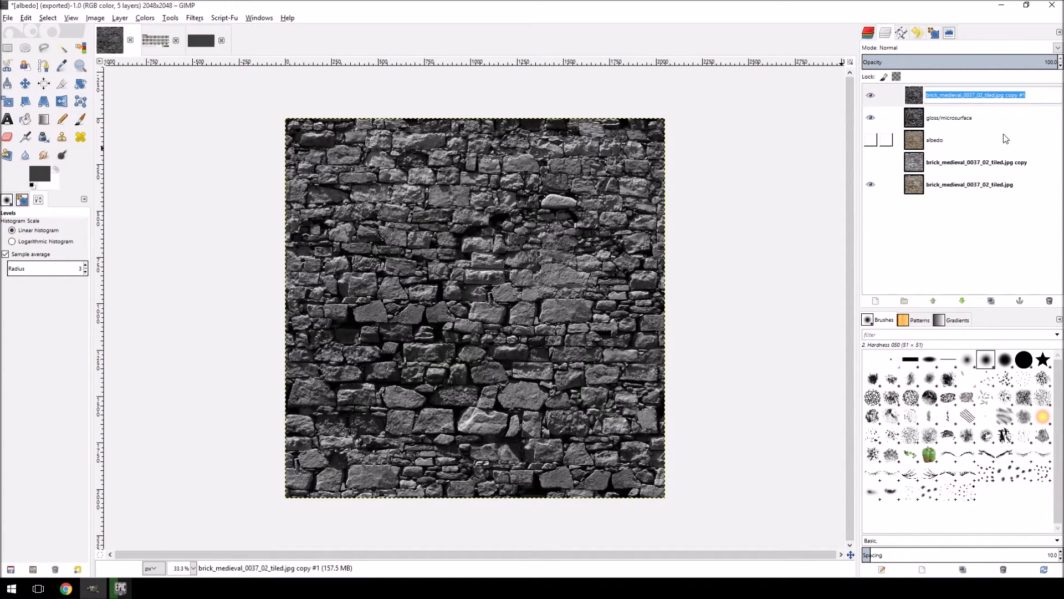
pyautogui.write('specula')
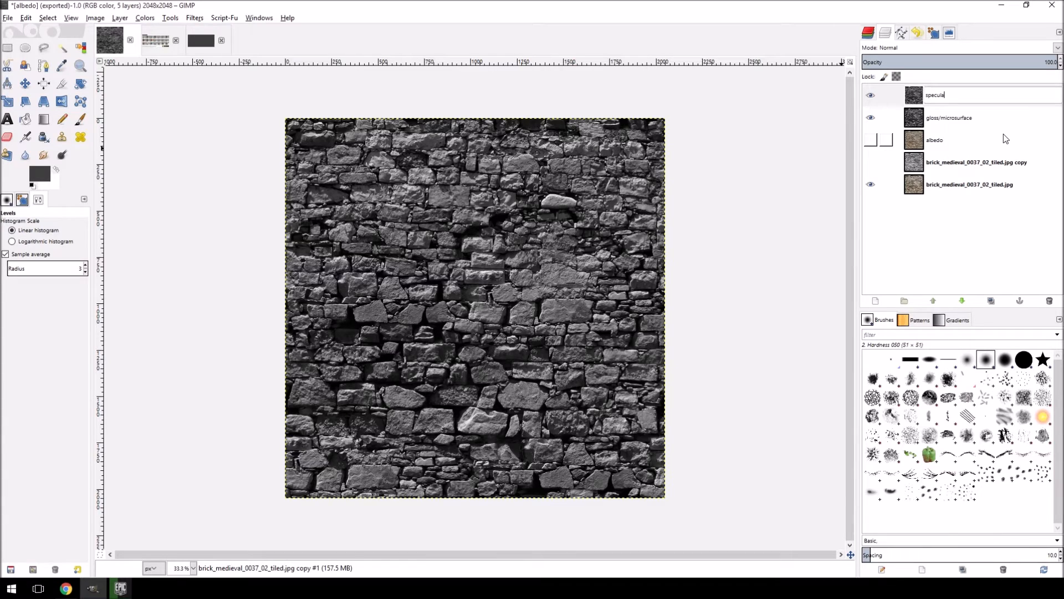
pyautogui.write('r/')
pyautogui.press('Return')
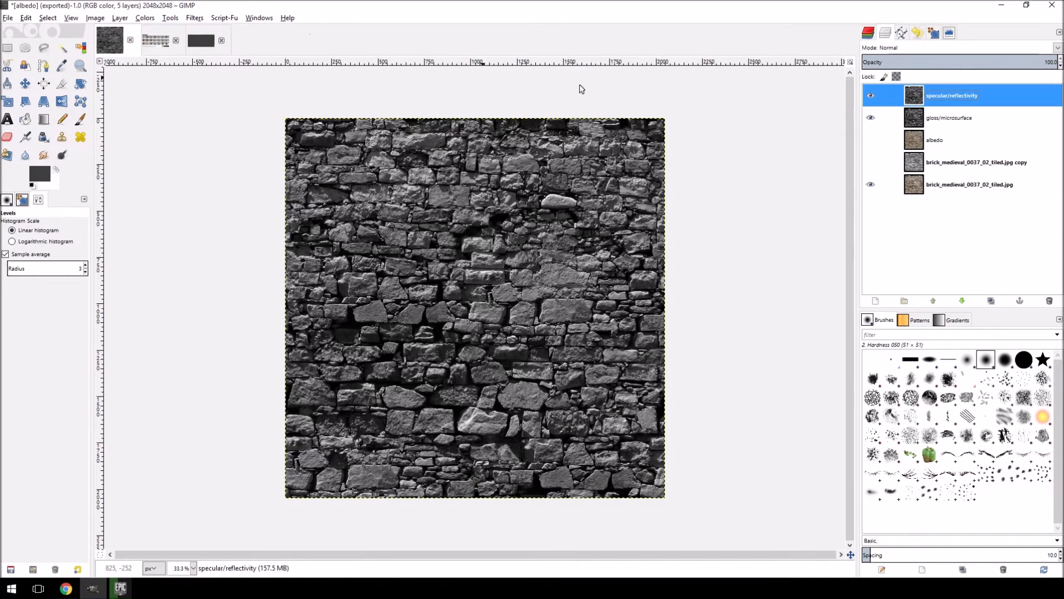
# Leave only the gloss/microsurface layer visible and export it as gloss.png to the PBR_TEXTURE folder with the current PNG settings.
pyautogui.doubleClick(949, 118)
pyautogui.click(870, 96)
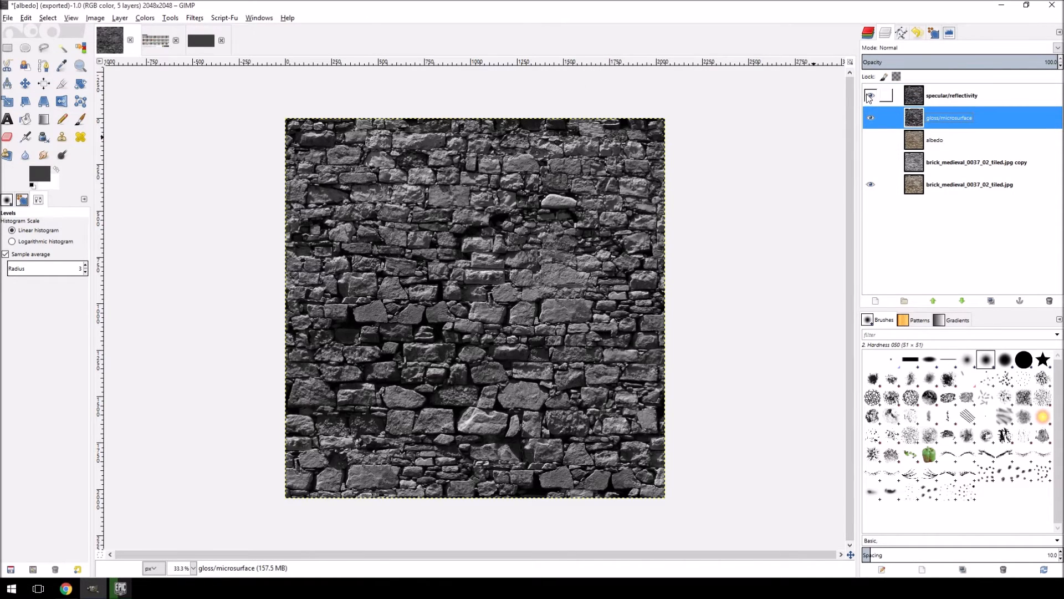
pyautogui.click(870, 184)
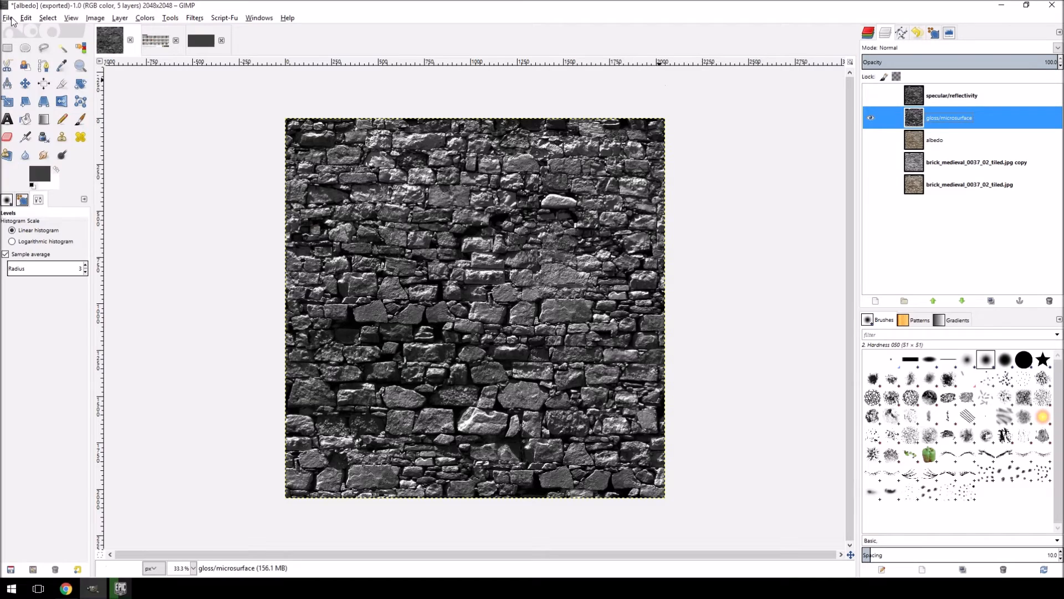
pyautogui.click(9, 17)
pyautogui.click(33, 164)
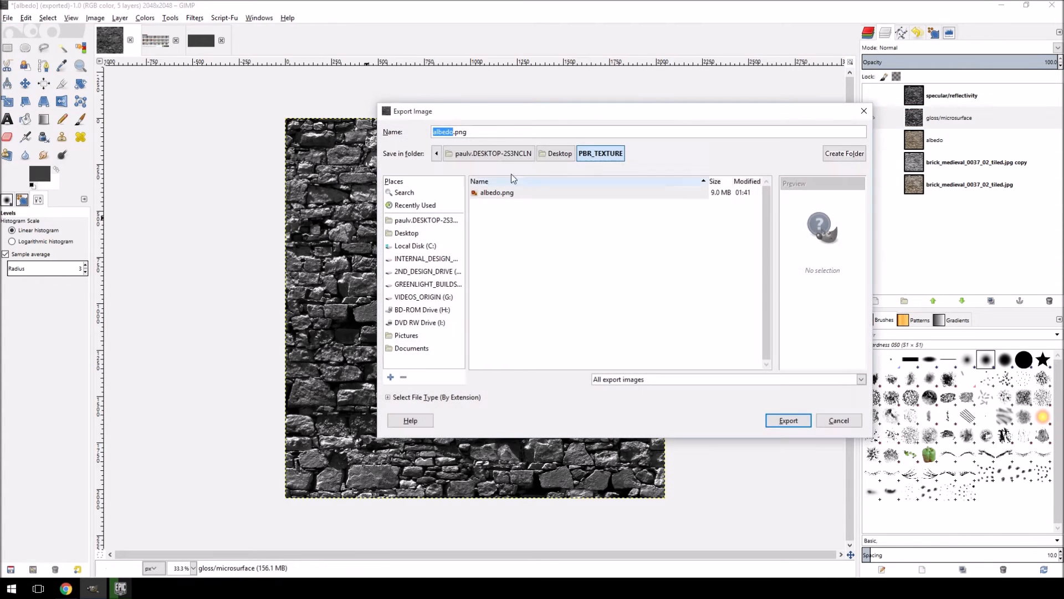
pyautogui.write('gloss')
pyautogui.press('Return')
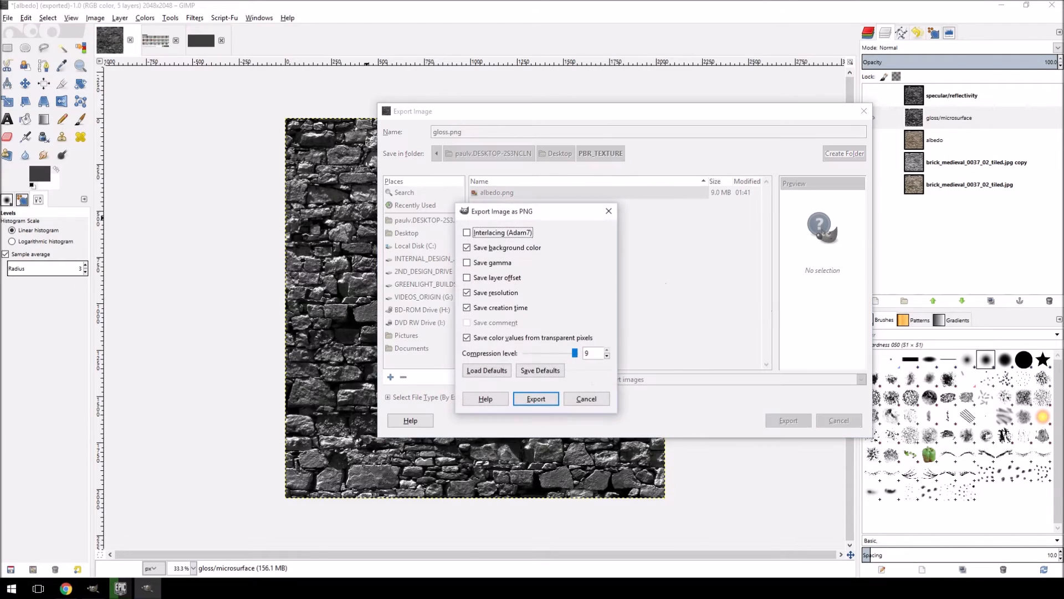
pyautogui.press('Return')
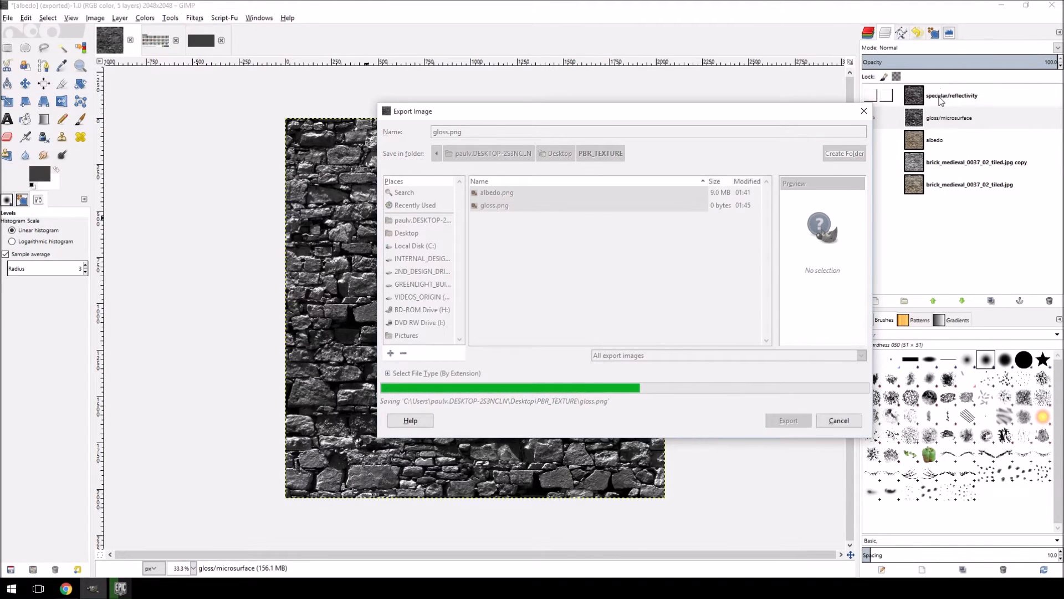
# Show only the specular/reflectivity layer and export it as spec.png to the PBR_TEXTURE folder with the current PNG settings.
pyautogui.click(941, 99)
pyautogui.click(872, 95)
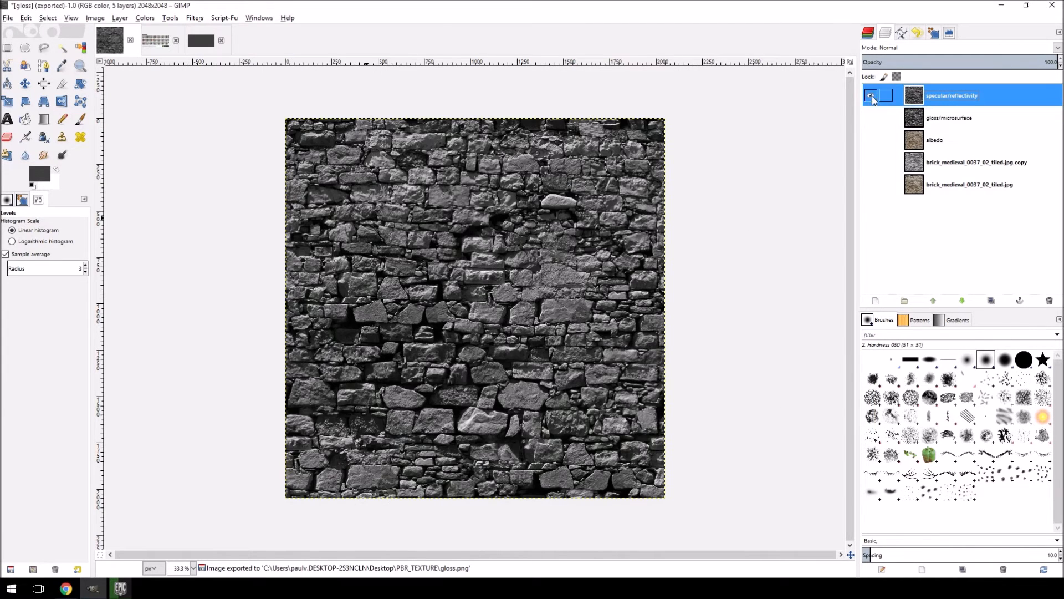
pyautogui.click(8, 18)
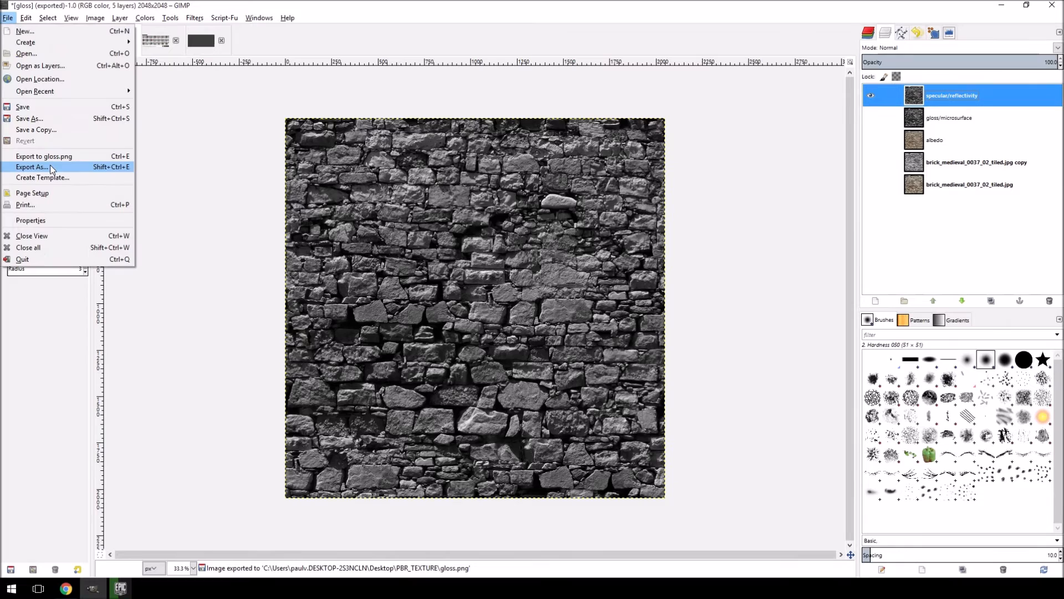
pyautogui.click(50, 165)
pyautogui.write('spec')
pyautogui.press('Return')
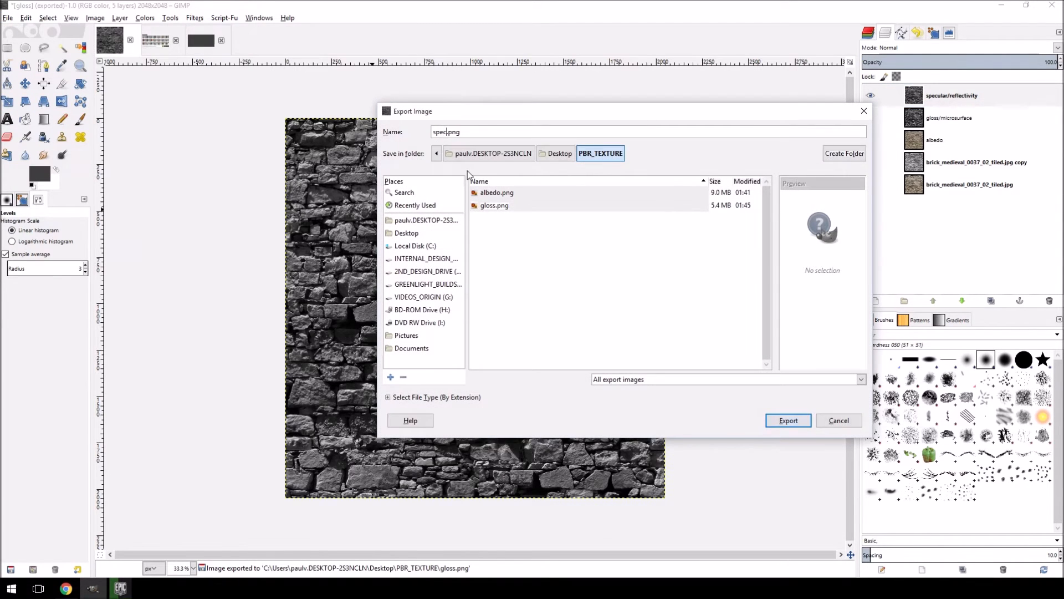
pyautogui.click(543, 400)
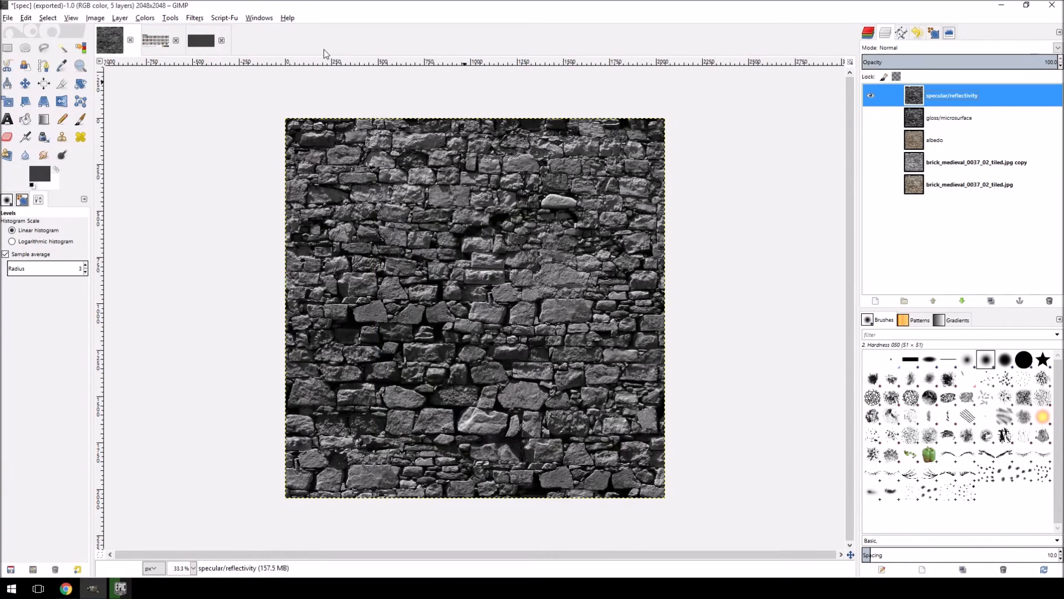
# Hide the specular/reflectivity layer, then show and select the original brick_medieval_0037_02_tiled.jpg layer.
pyautogui.click(875, 96)
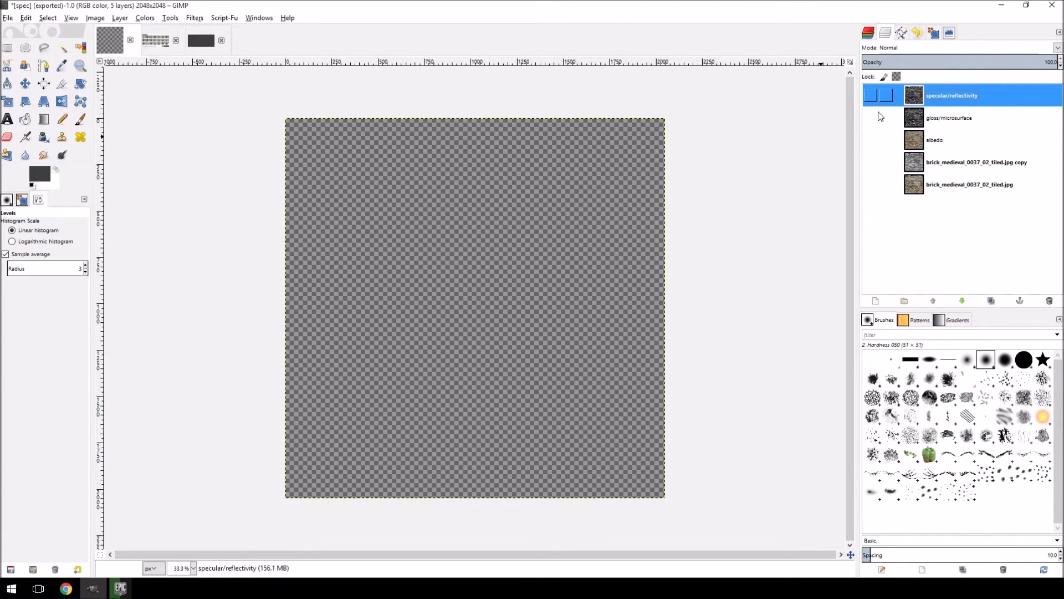
pyautogui.click(870, 184)
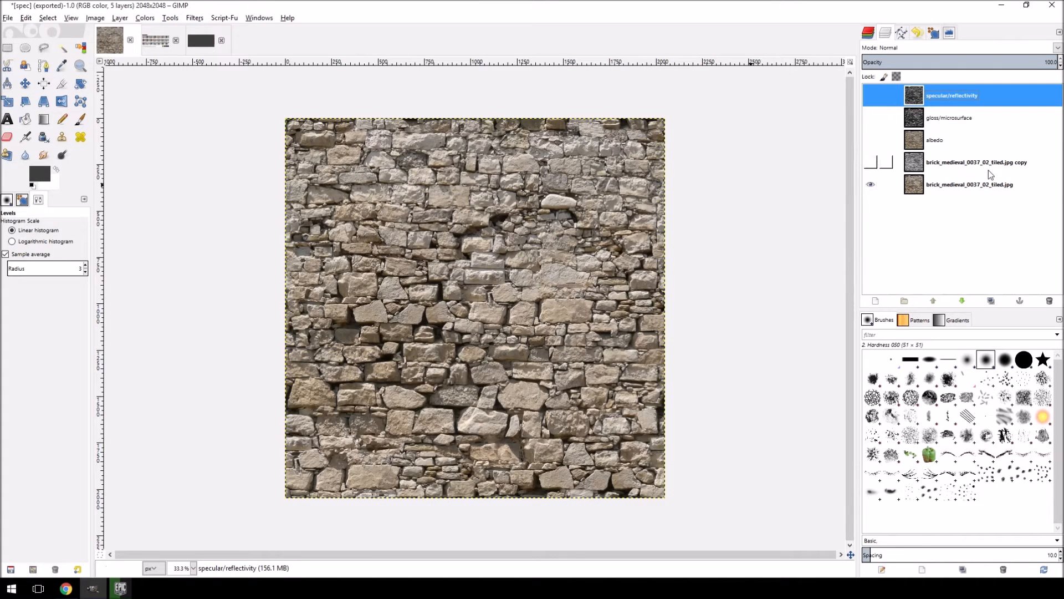
pyautogui.click(941, 191)
# Generate a normal map from the selected original brick layer with the Normalmap filter at scale 4.
pyautogui.click(196, 18)
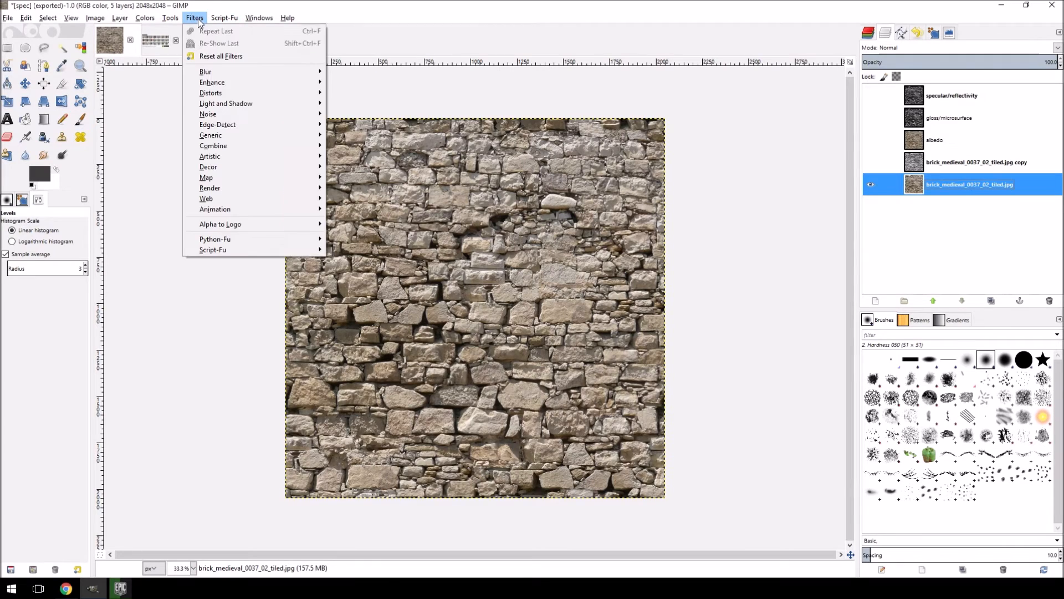
pyautogui.moveTo(206, 179)
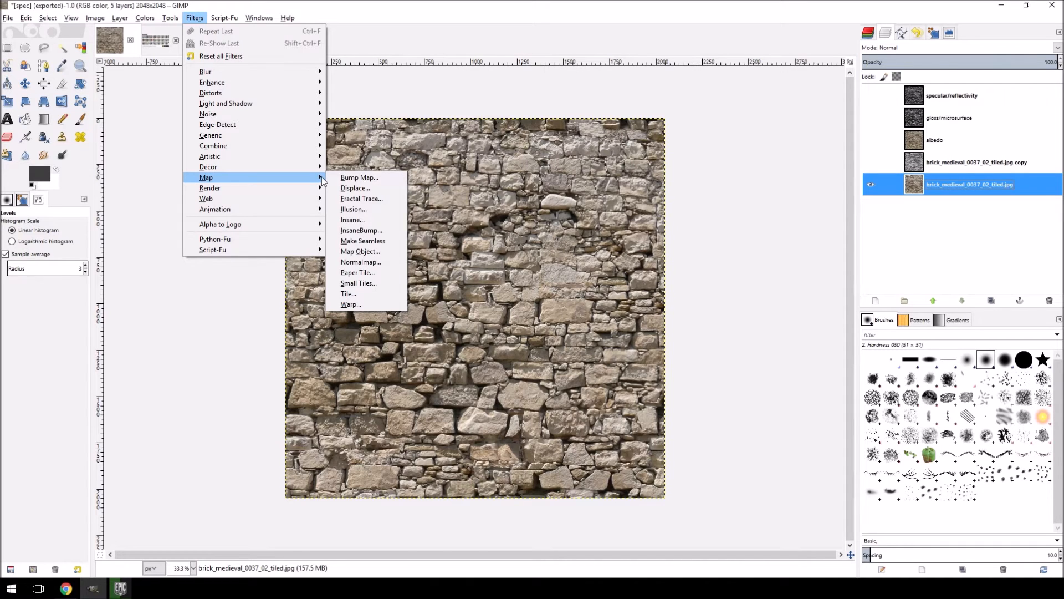
pyautogui.click(361, 263)
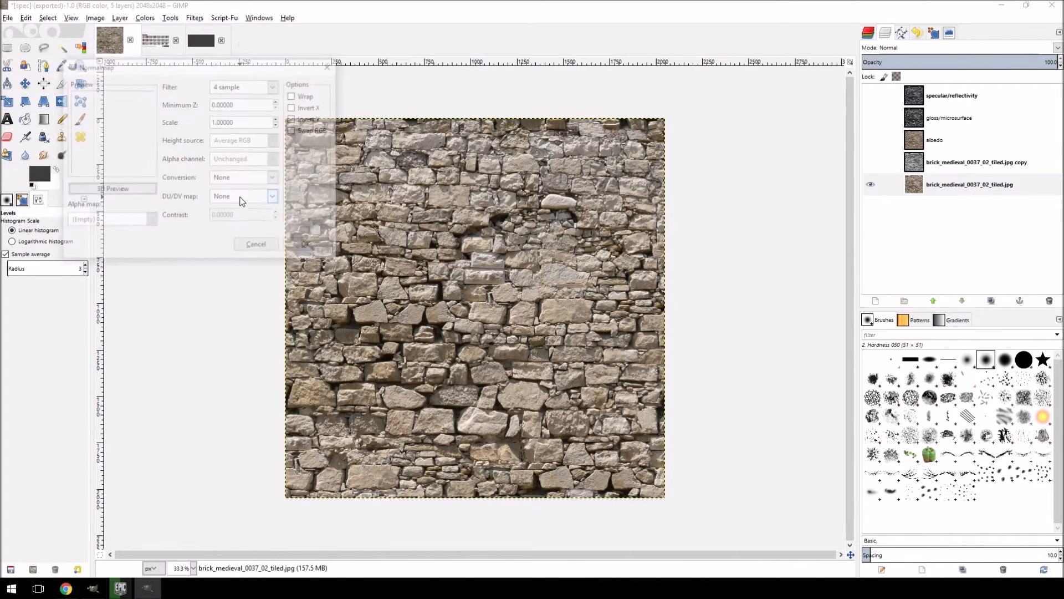
pyautogui.moveTo(214, 120); pyautogui.dragTo(169, 124)
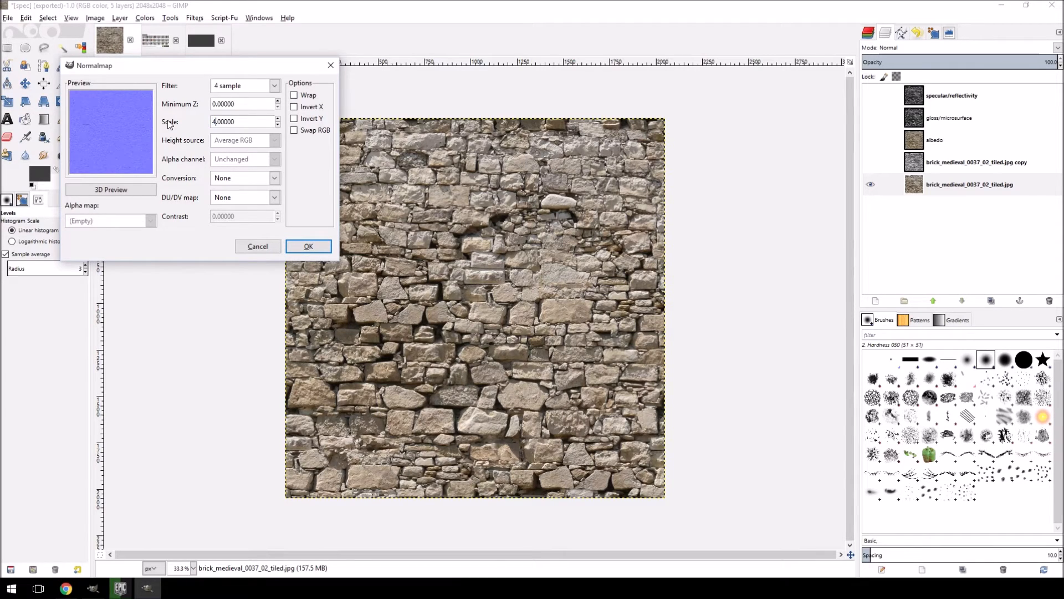
pyautogui.write('4')
pyautogui.click(309, 247)
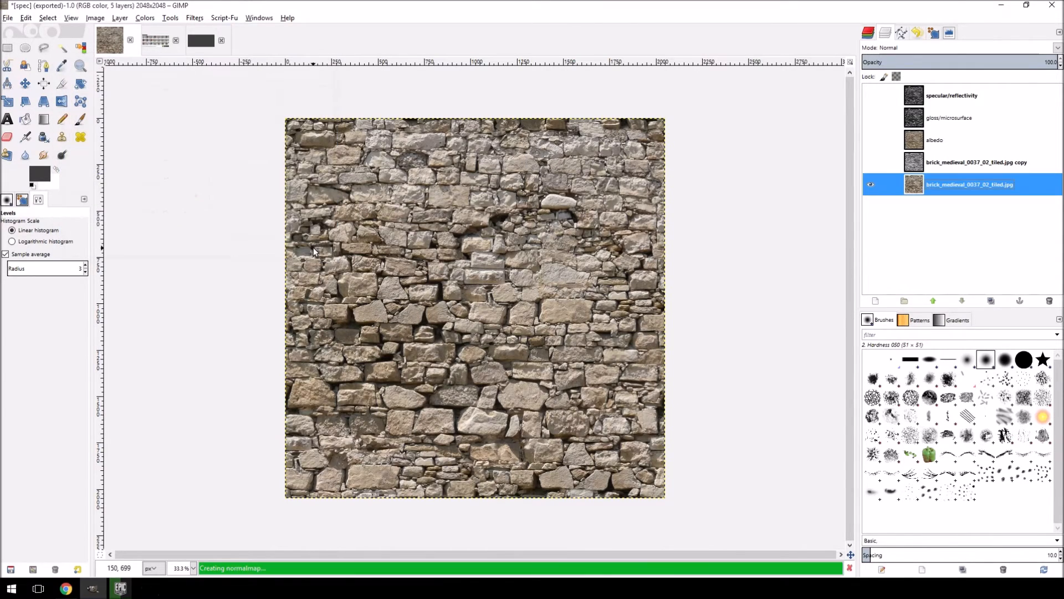
pyautogui.press('1')
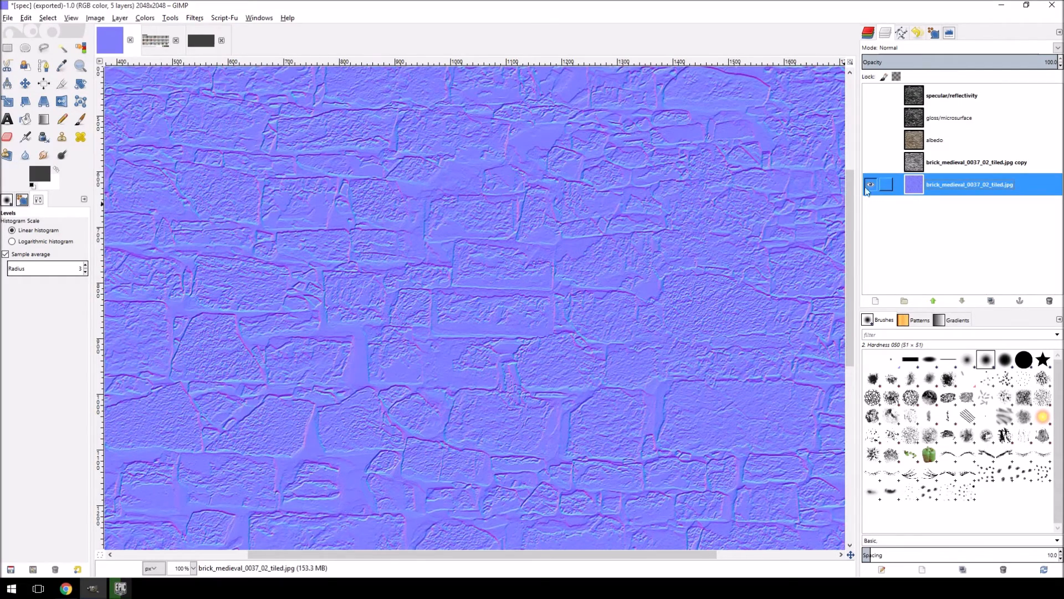
# Create a new layer from the visible normal map and set its blend mode to Overlay.
pyautogui.rightClick(923, 185)
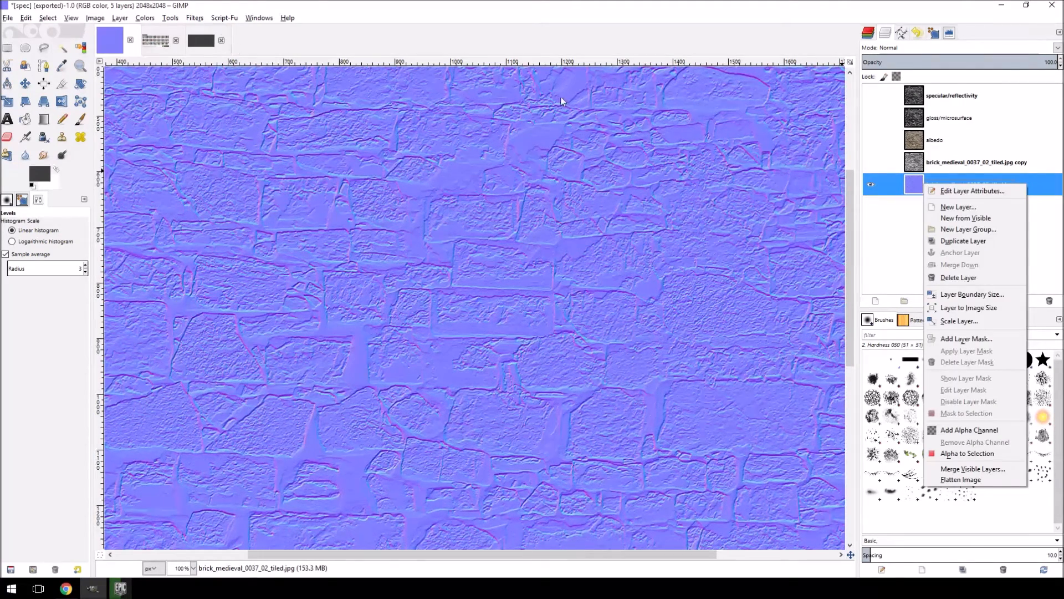
pyautogui.click(945, 219)
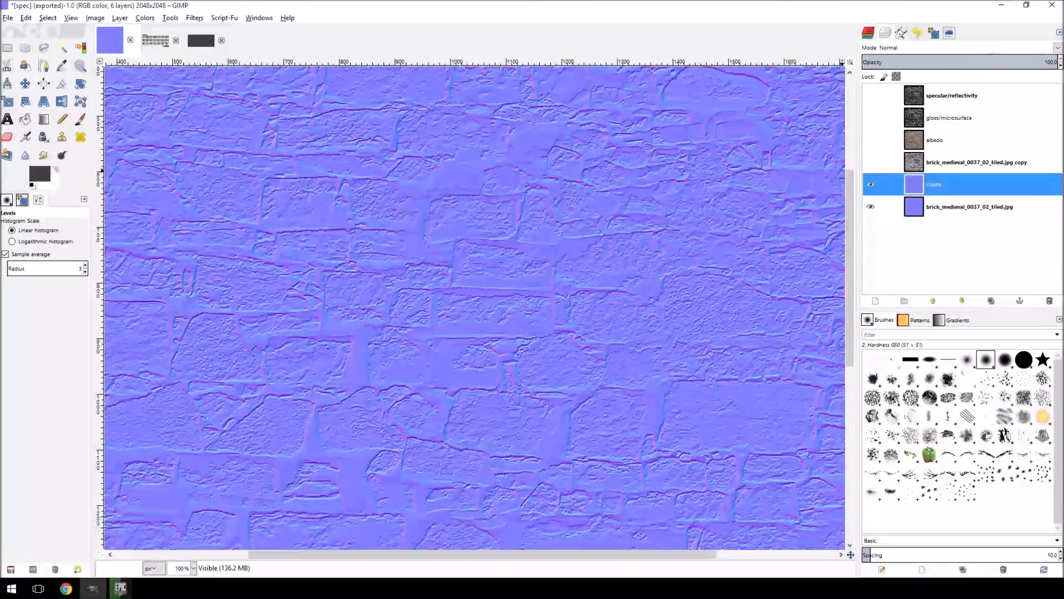
pyautogui.click(1057, 49)
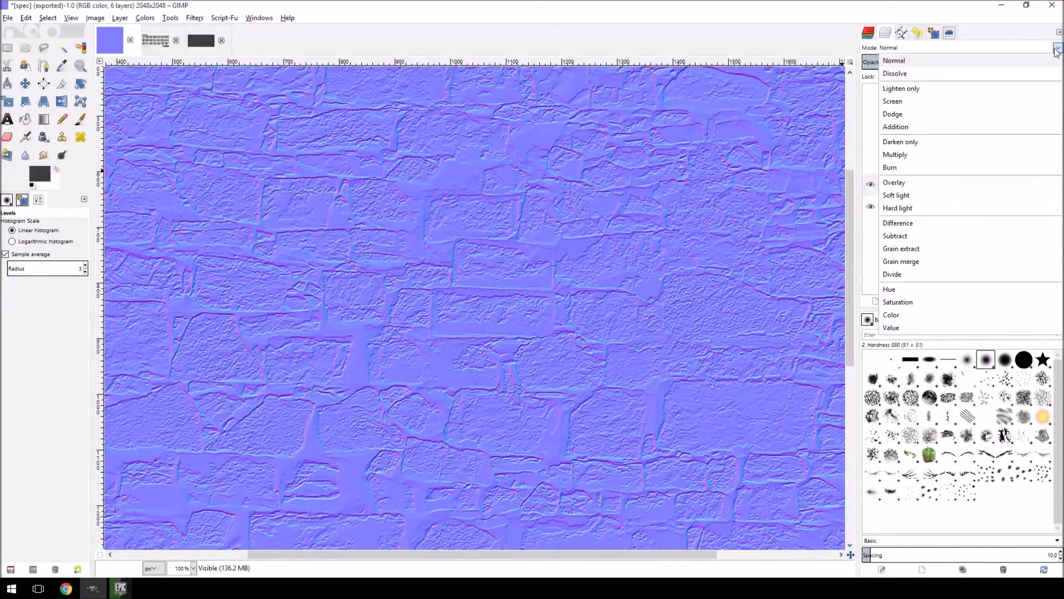
pyautogui.click(909, 185)
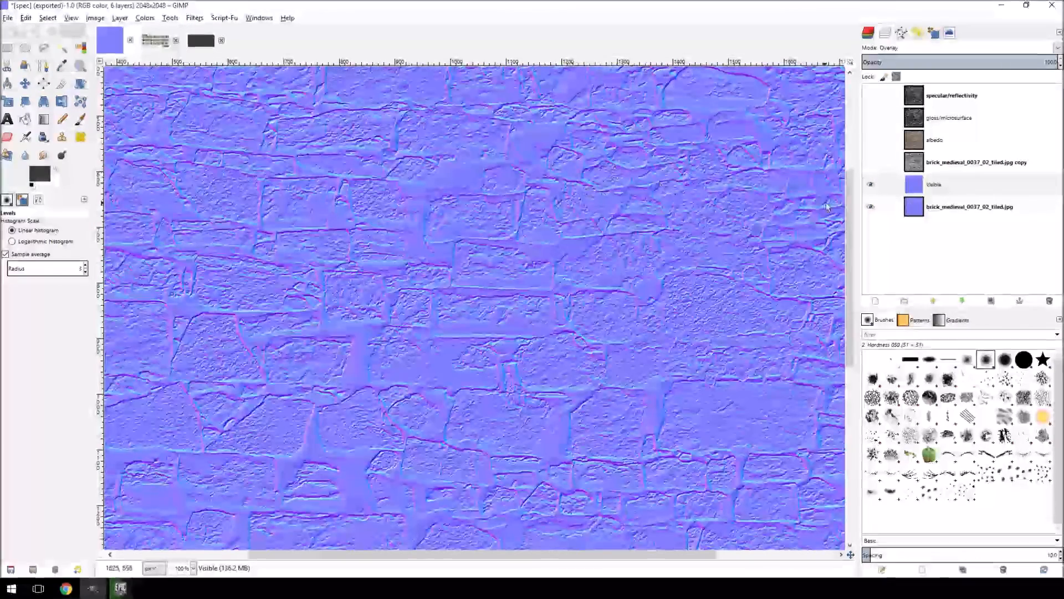
pyautogui.click(868, 190)
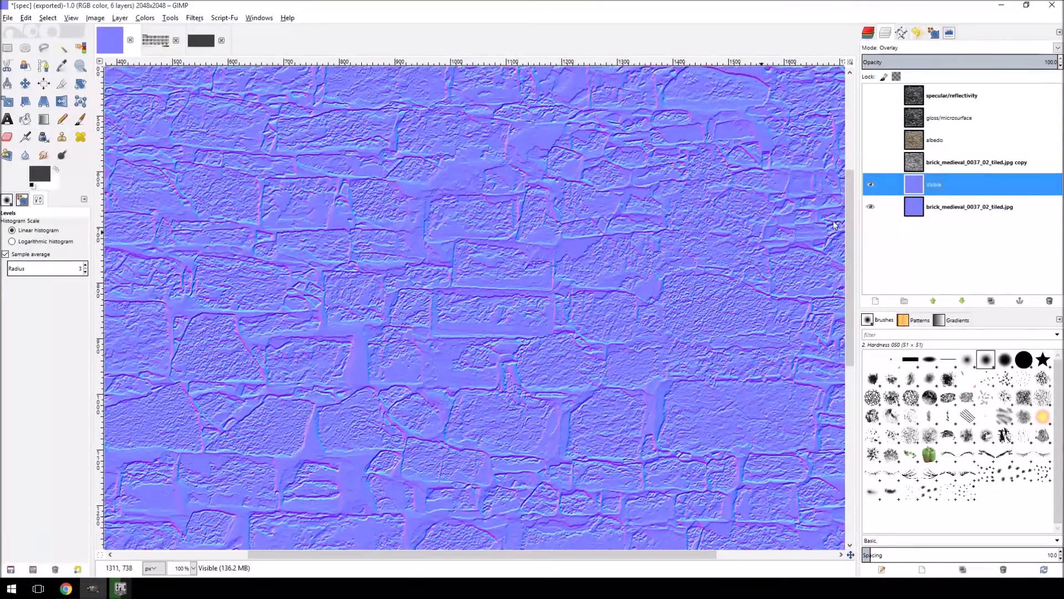
# Duplicate the Overlay normal map layer to strengthen the surface relief further.
pyautogui.rightClick(932, 182)
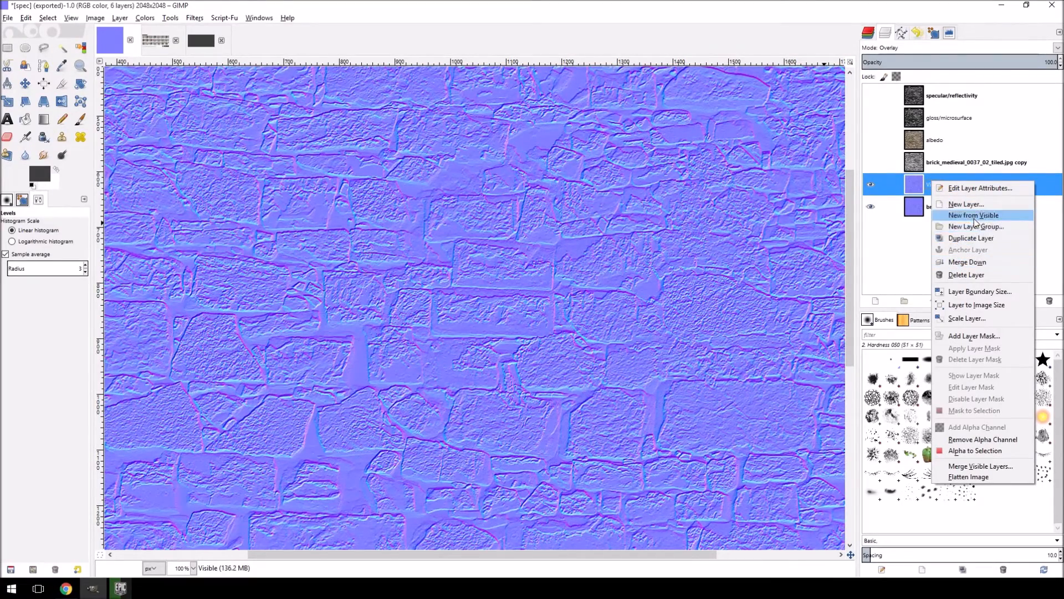
pyautogui.click(980, 238)
pyautogui.rightClick(936, 193)
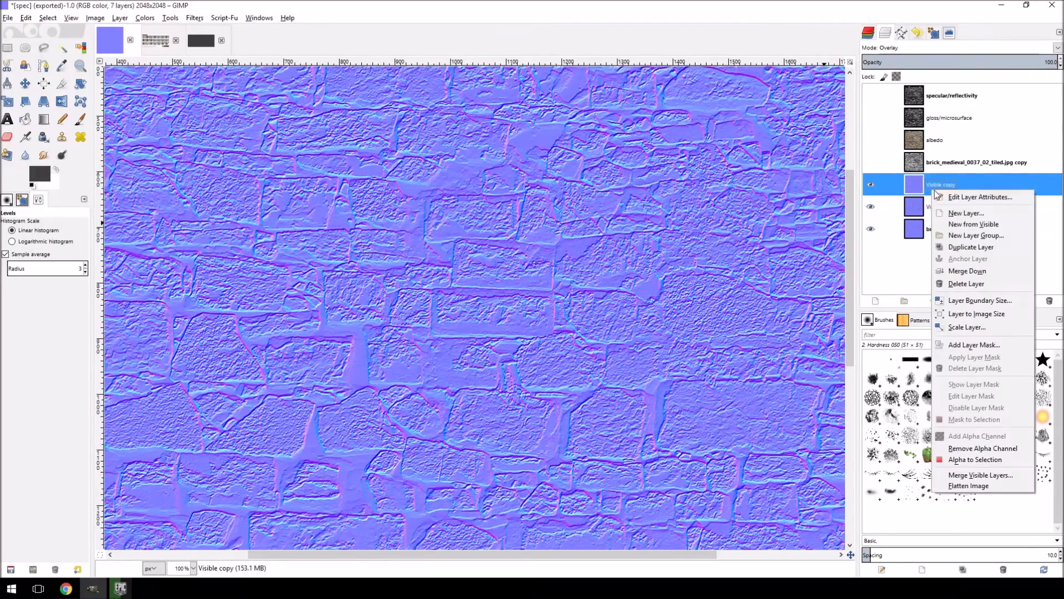
pyautogui.click(614, 321)
pyautogui.scroll(-2, 614, 321)
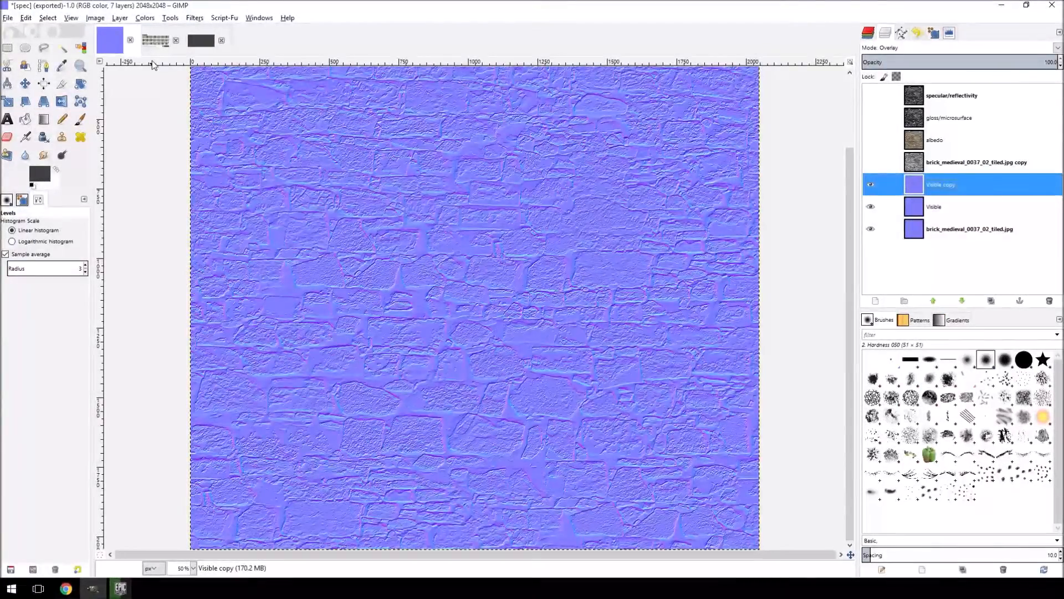
# Export the combined normal map as normal.png to the PBR_TEXTURE folder.
pyautogui.click(7, 20)
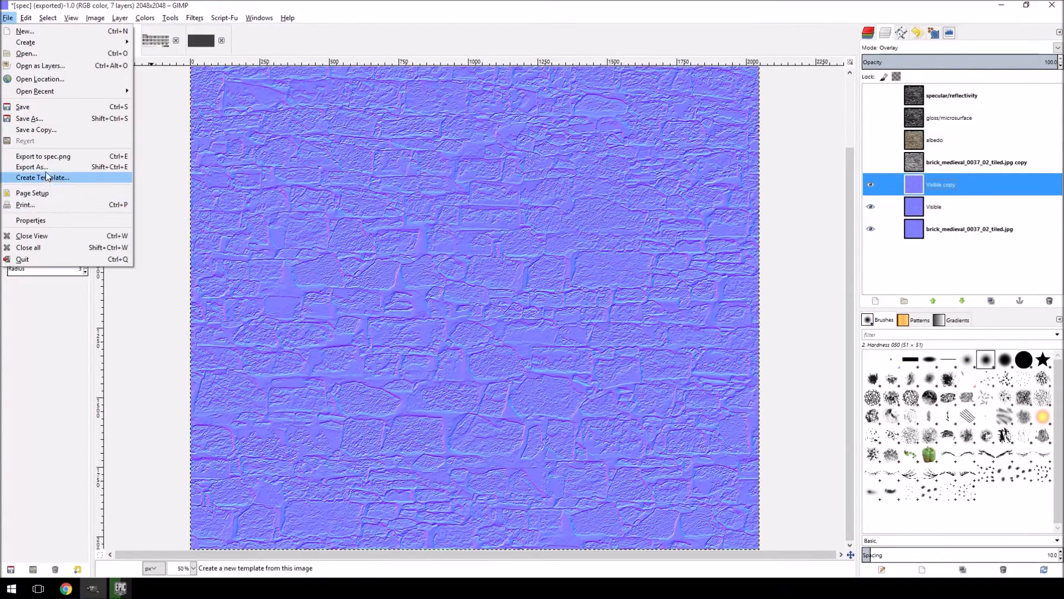
pyautogui.click(28, 161)
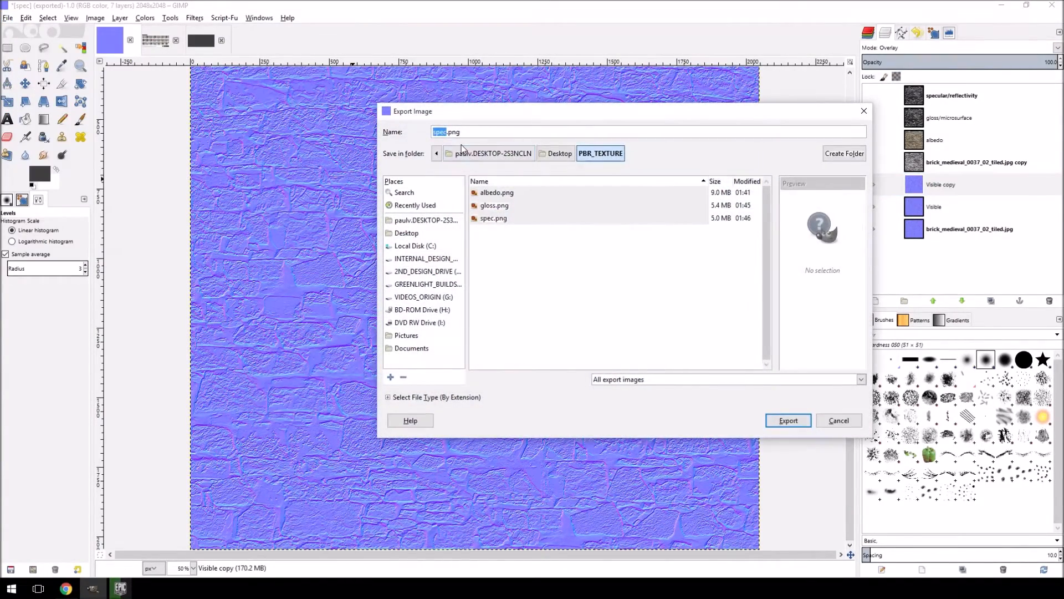
pyautogui.write('normal')
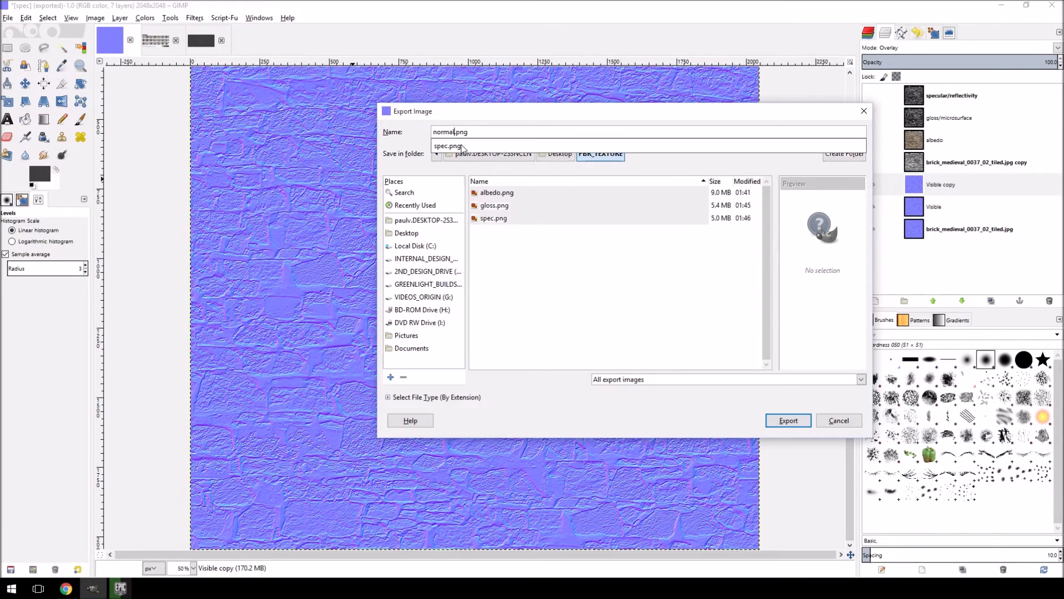
pyautogui.press('Return')
# Switch to Unreal Engine and import albedo.png, gloss.png, normal.png and spec.png from PBR_TEXTURE into the Content folder.
pyautogui.click(536, 398)
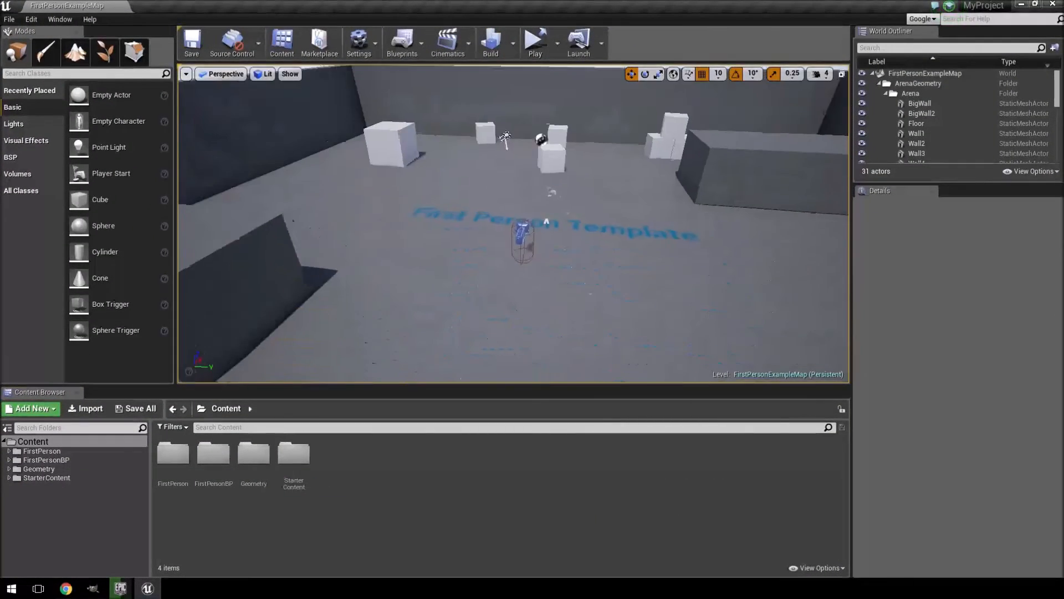
pyautogui.click(77, 413)
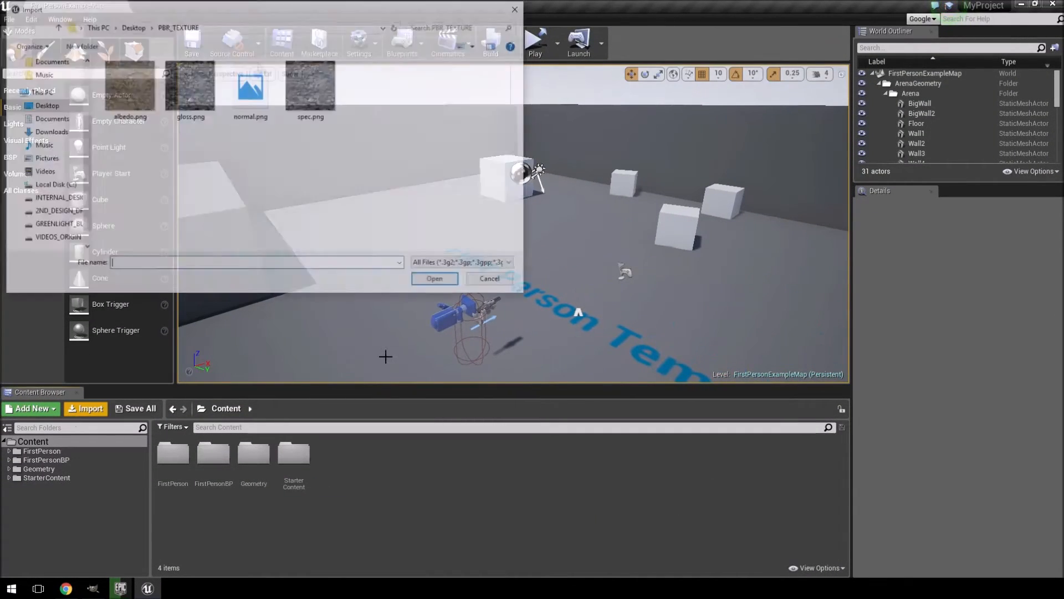
pyautogui.moveTo(332, 162); pyautogui.dragTo(111, 94)
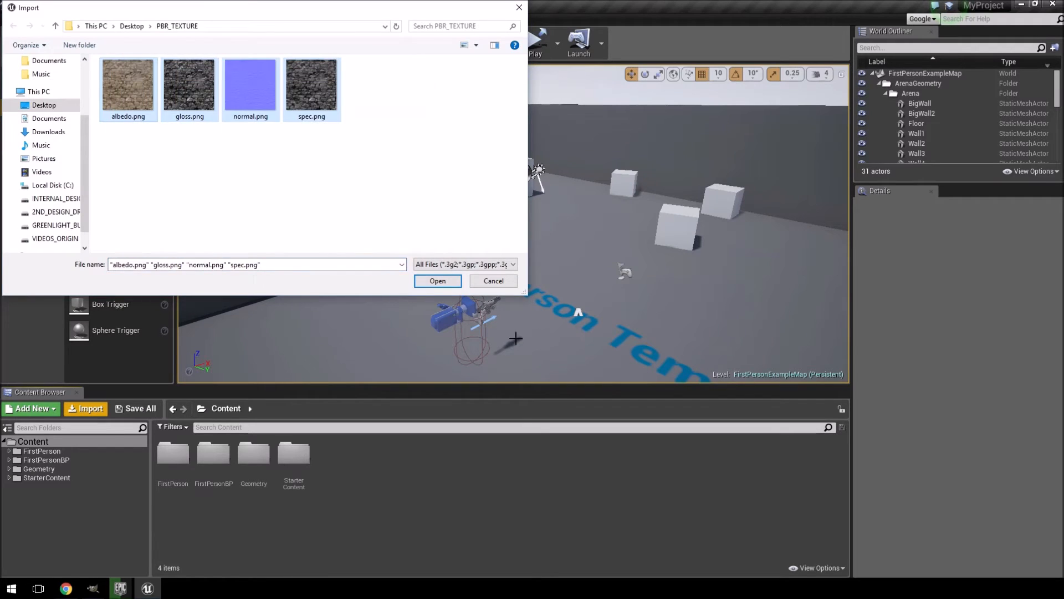
pyautogui.click(437, 281)
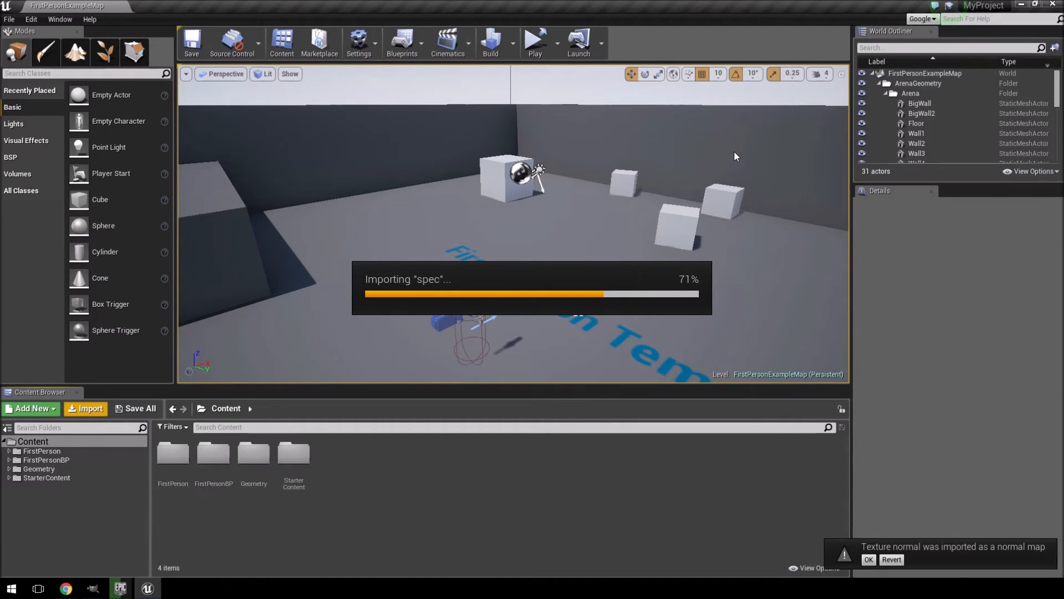
pyautogui.click(107, 512)
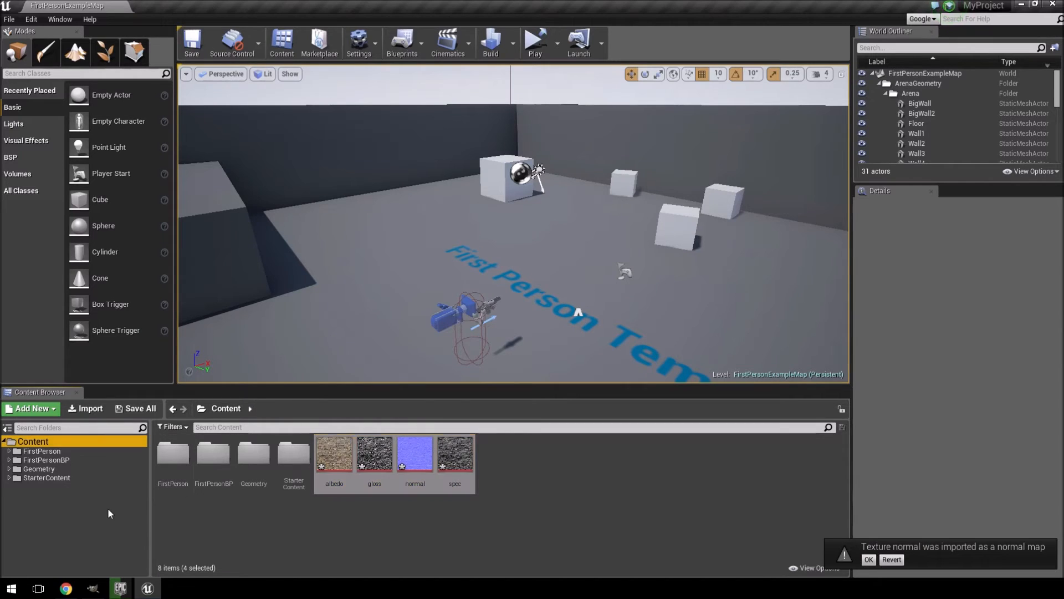
# Import untitled.fbx from INTERNAL_DESIGN_DRIVE (D:) with the current FBX import options and close the message log.
pyautogui.click(88, 411)
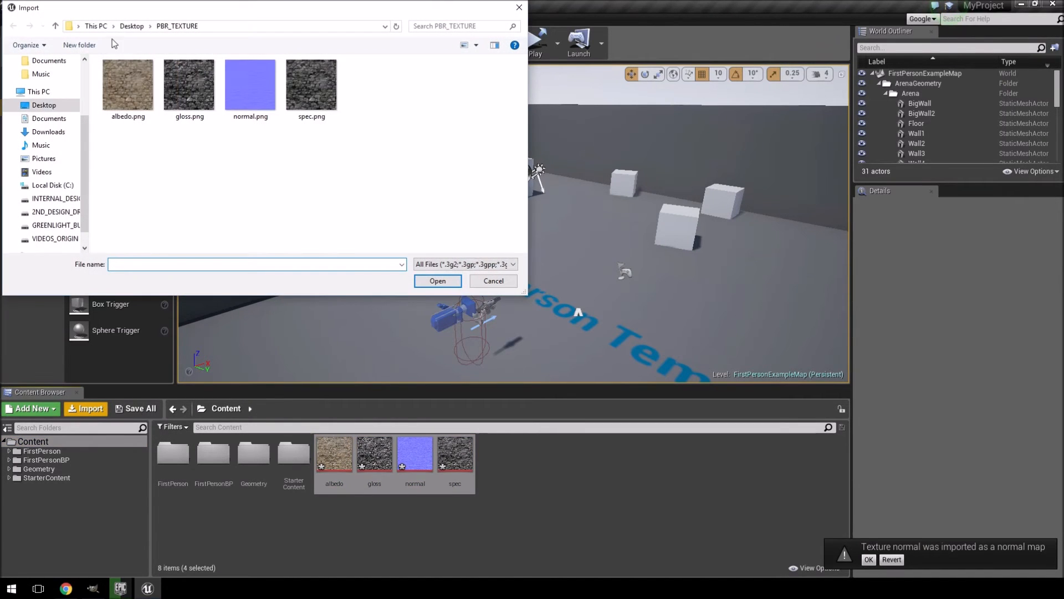
pyautogui.click(59, 199)
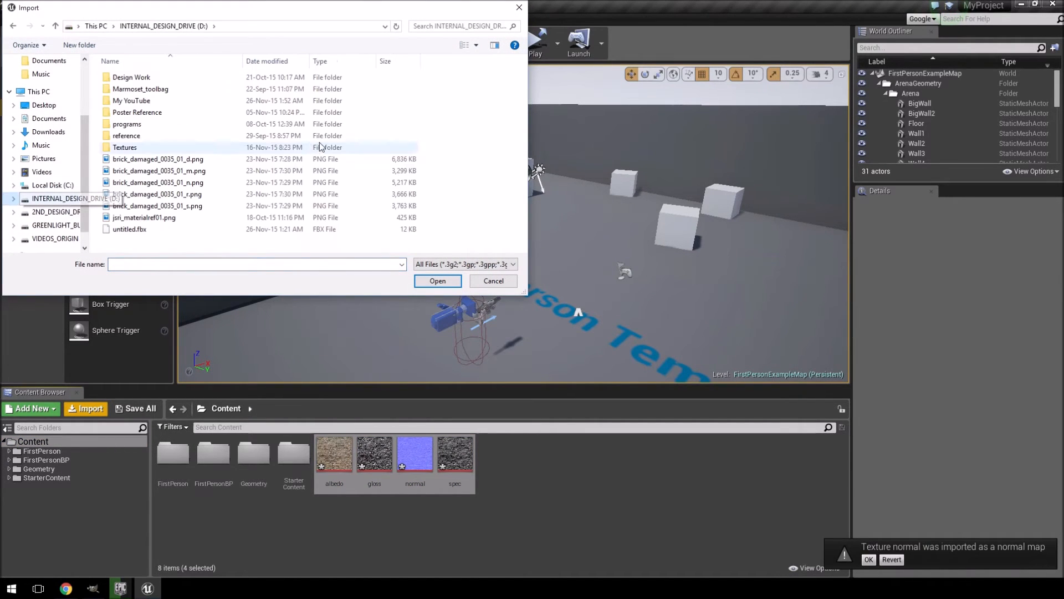
pyautogui.click(162, 228)
pyautogui.doubleClick(135, 232)
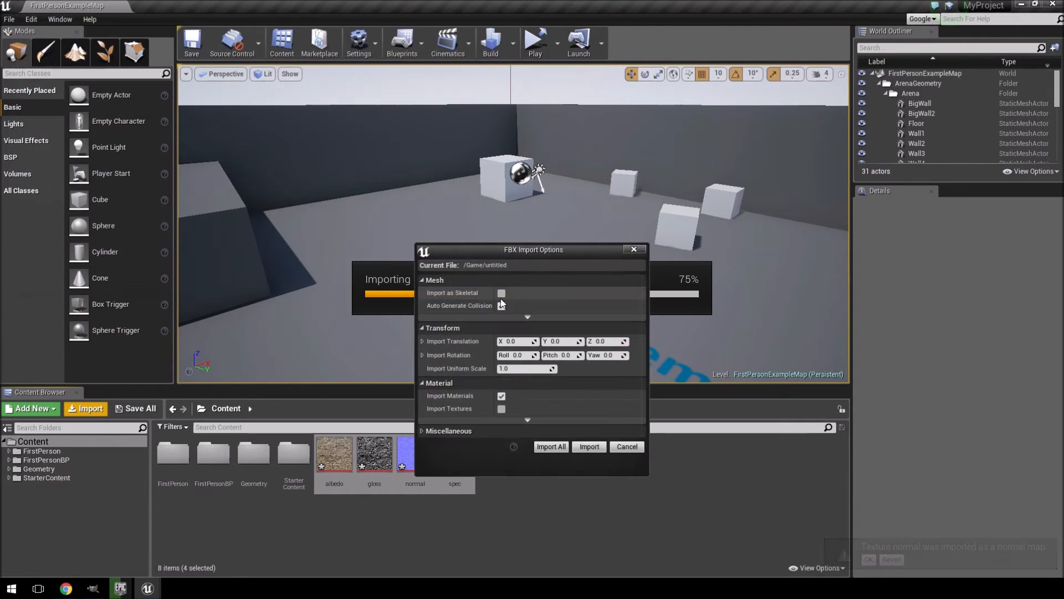
pyautogui.click(600, 447)
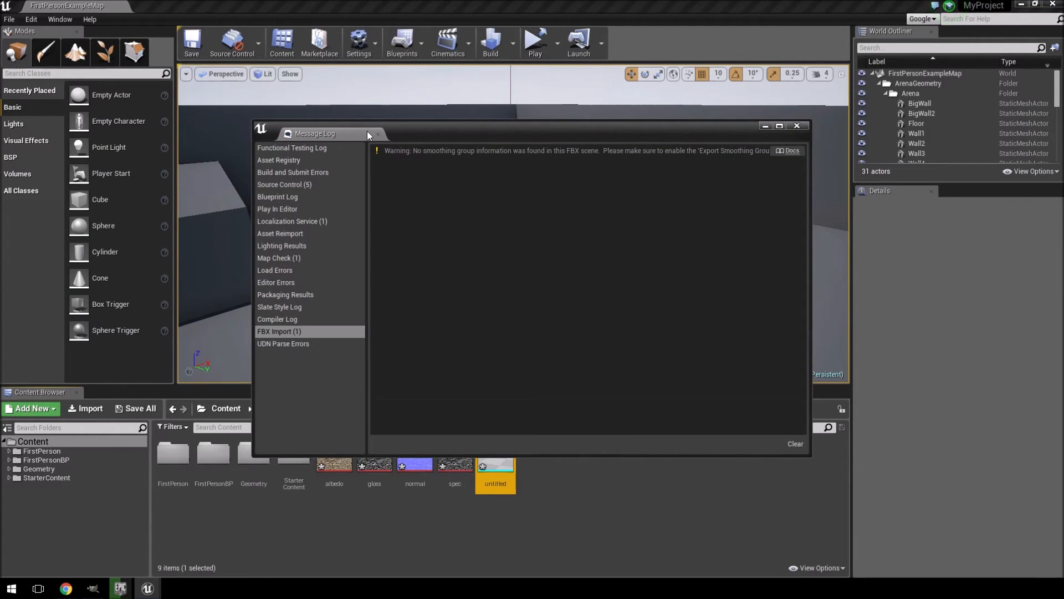
pyautogui.click(378, 133)
# Place the imported untitled mesh on the level floor and raise it slightly.
pyautogui.press('w')
pyautogui.moveTo(493, 486); pyautogui.dragTo(487, 221)
pyautogui.press('f')
pyautogui.moveTo(604, 209); pyautogui.dragTo(604, 203)
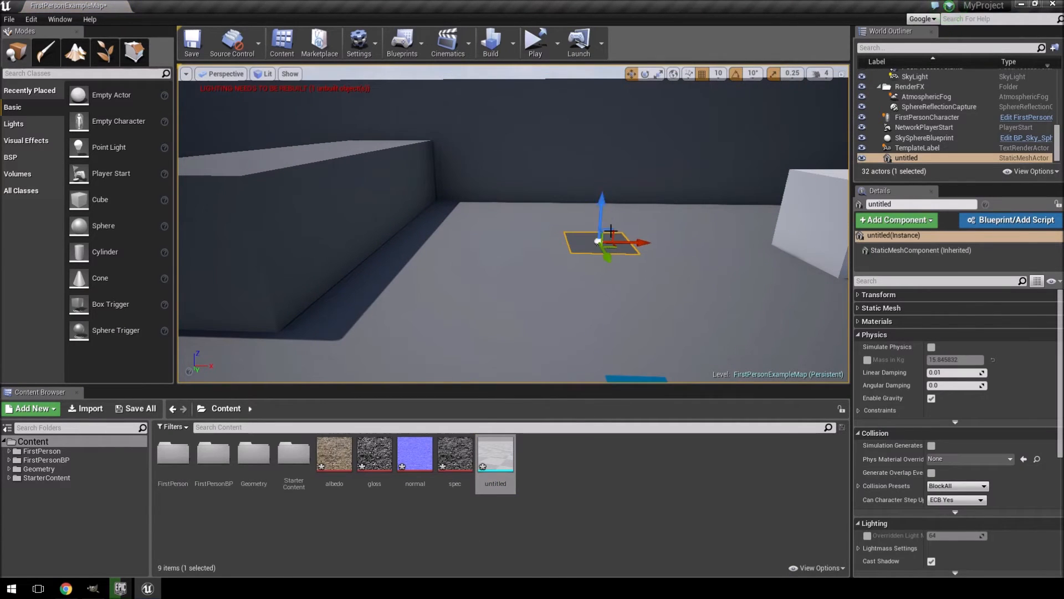
# Rotate the untitled plane upright, lift it off the floor and scale it up to wall size.
pyautogui.press('e')
pyautogui.moveTo(536, 228); pyautogui.dragTo(539, 287)
pyautogui.press('w')
pyautogui.moveTo(526, 211); pyautogui.dragTo(525, 193)
pyautogui.press('e')
pyautogui.press('r')
pyautogui.moveTo(534, 248); pyautogui.dragTo(525, 155)
pyautogui.press('w')
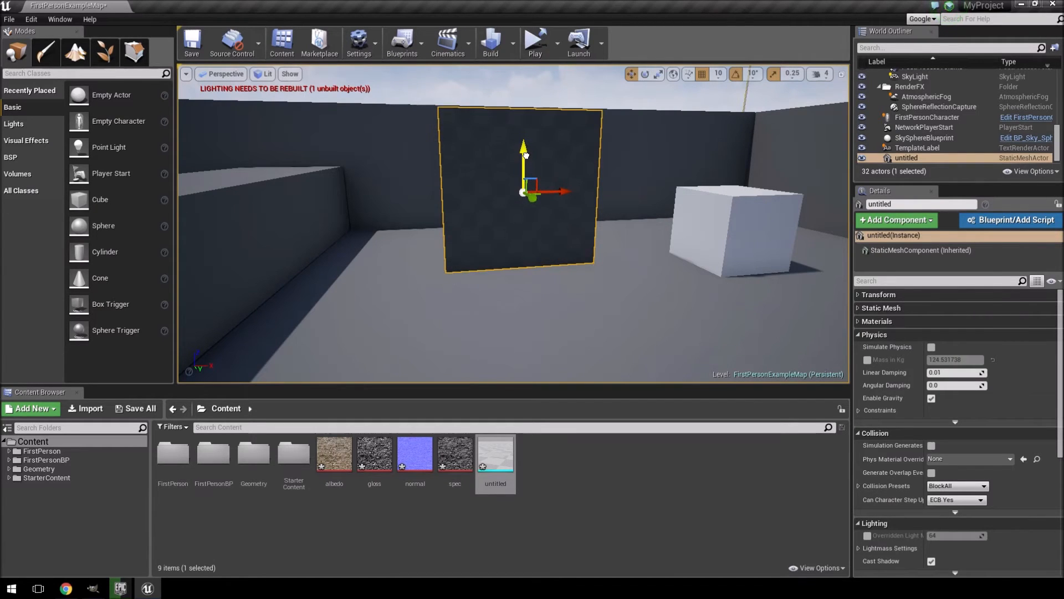
# Create a new material named mat in the Content folder.
pyautogui.moveTo(532, 355); pyautogui.dragTo(507, 363)
pyautogui.click(333, 468)
pyautogui.click(380, 460)
pyautogui.click(418, 464)
pyautogui.rightClick(563, 469)
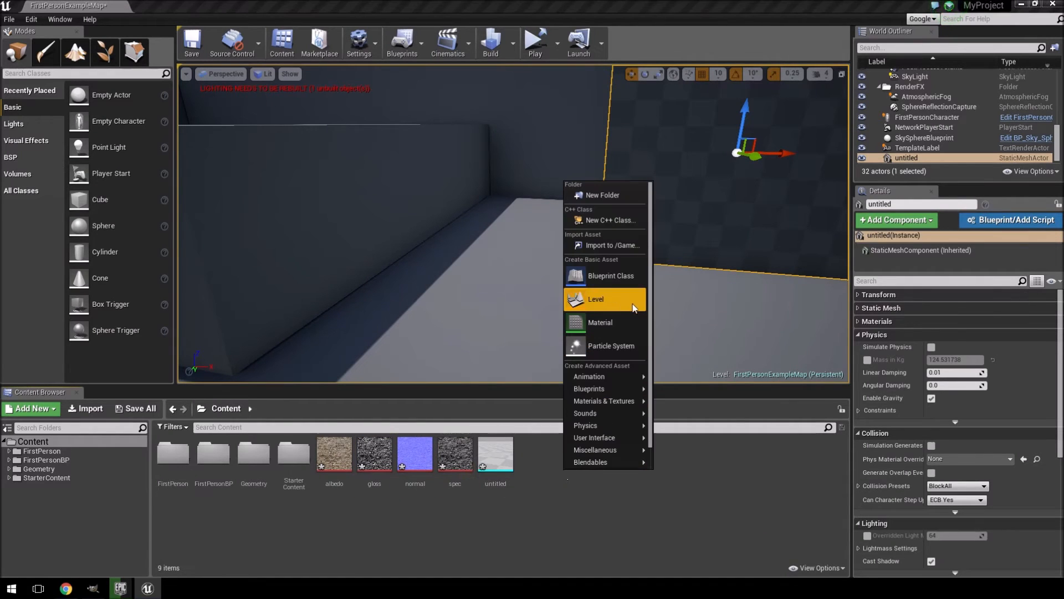
pyautogui.click(621, 317)
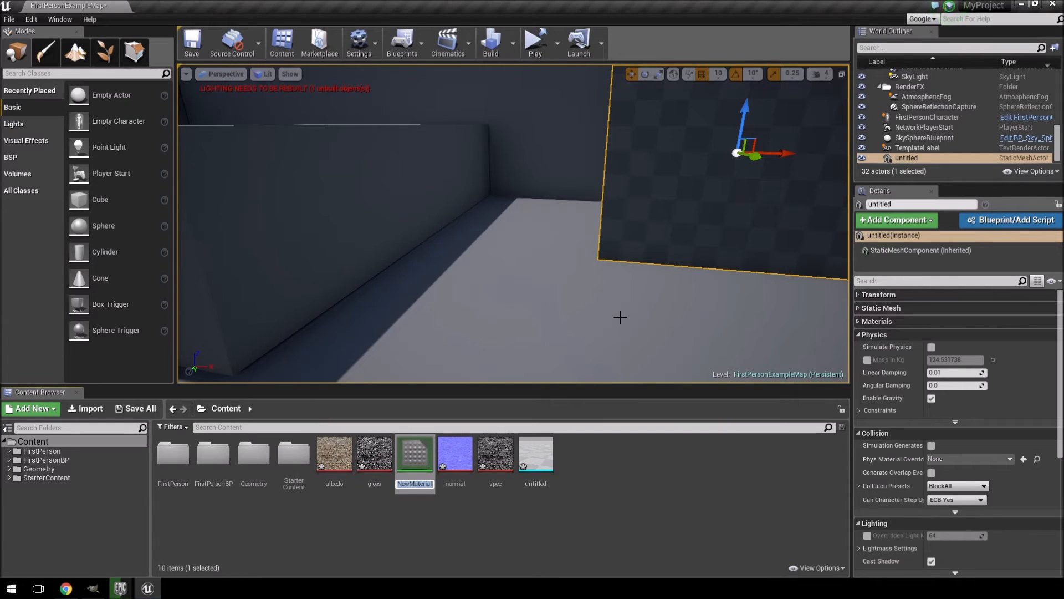
pyautogui.write('mat')
pyautogui.press('Return')
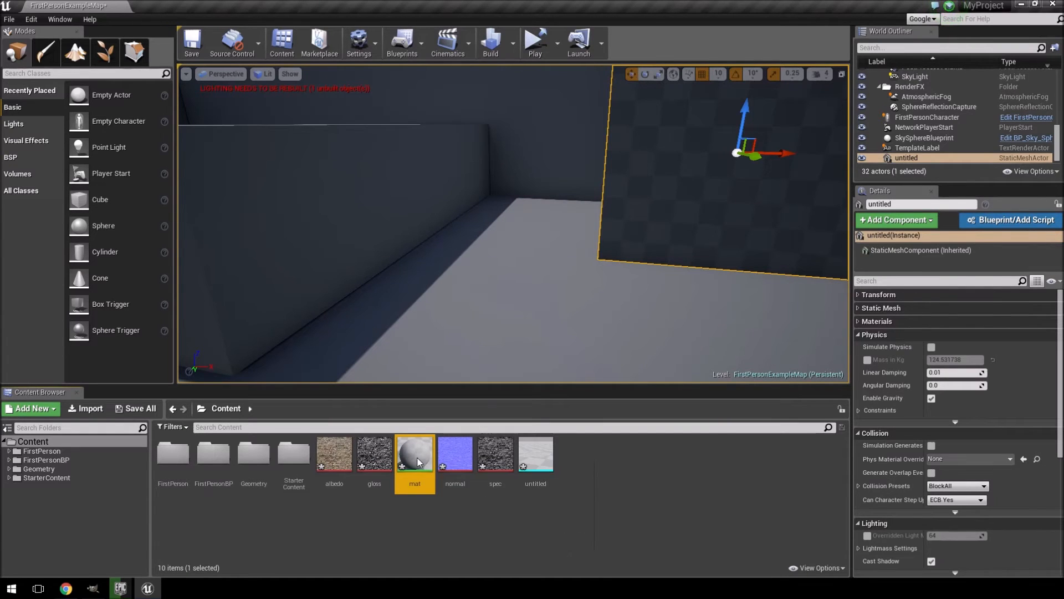
# Open the mat material and add the albedo, gloss, normal and spec textures to its graph as texture samples.
pyautogui.doubleClick(418, 462)
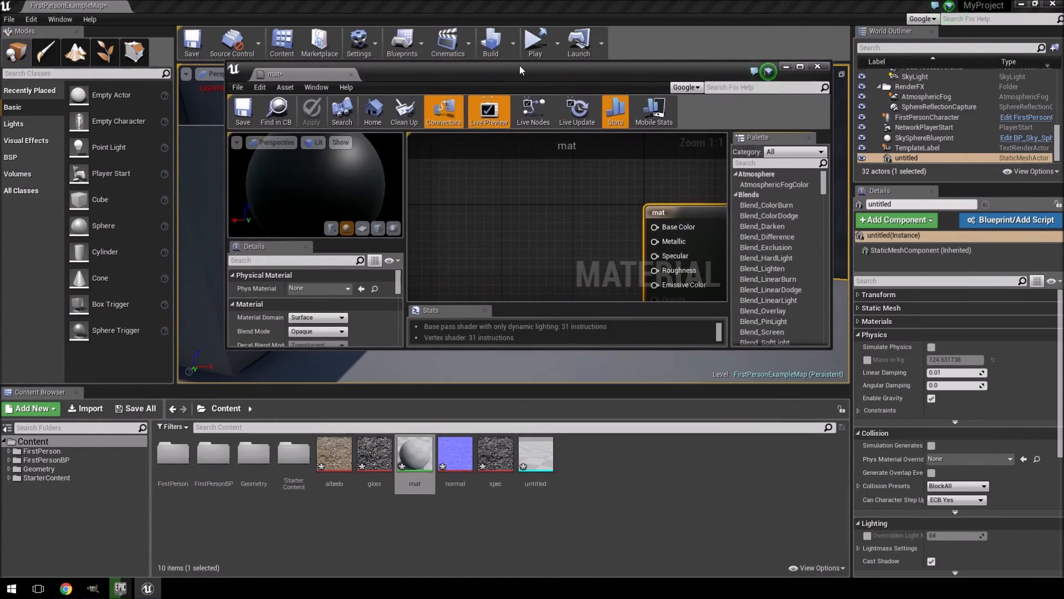
pyautogui.doubleClick(520, 64)
pyautogui.doubleClick(534, 10)
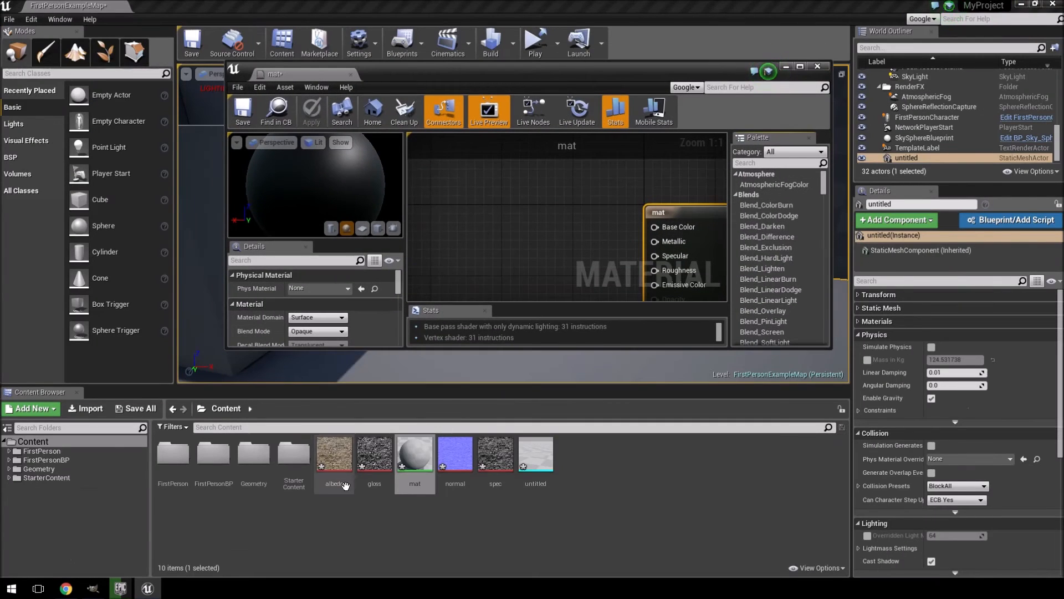
pyautogui.click(334, 454)
pyautogui.keyDown('ctrl'); pyautogui.click(375, 455); pyautogui.keyUp('ctrl')
pyautogui.keyDown('ctrl'); pyautogui.click(455, 454); pyautogui.keyUp('ctrl')
pyautogui.keyDown('ctrl'); pyautogui.click(495, 455); pyautogui.keyUp('ctrl')
pyautogui.moveTo(495, 455); pyautogui.dragTo(508, 225)
# Maximize the material editor and spread the four overlapping texture samples apart beside the mat node.
pyautogui.doubleClick(548, 76)
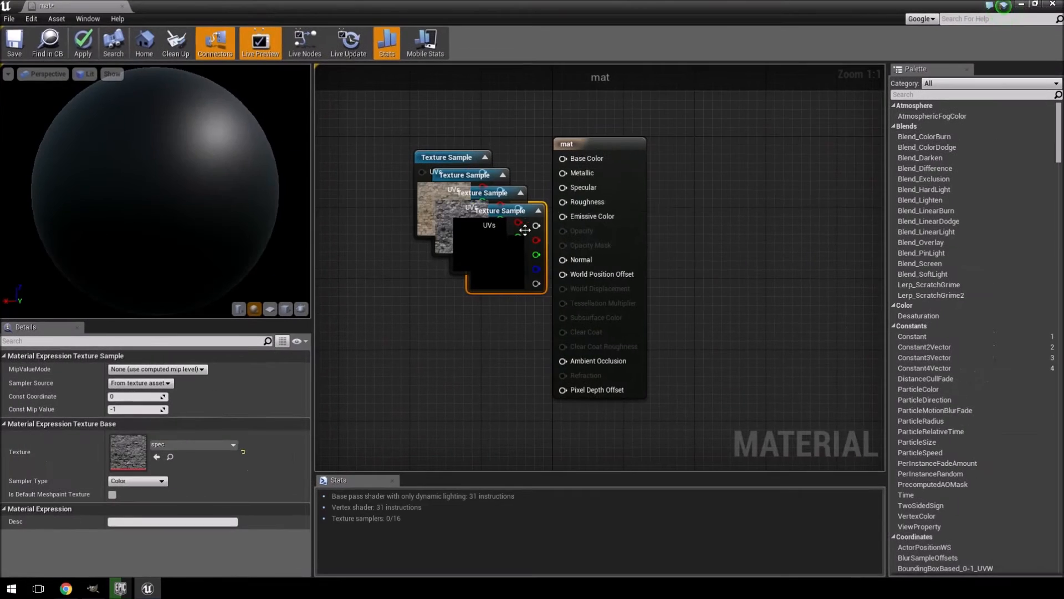
pyautogui.moveTo(459, 161); pyautogui.dragTo(420, 113)
pyautogui.moveTo(509, 219); pyautogui.dragTo(446, 366)
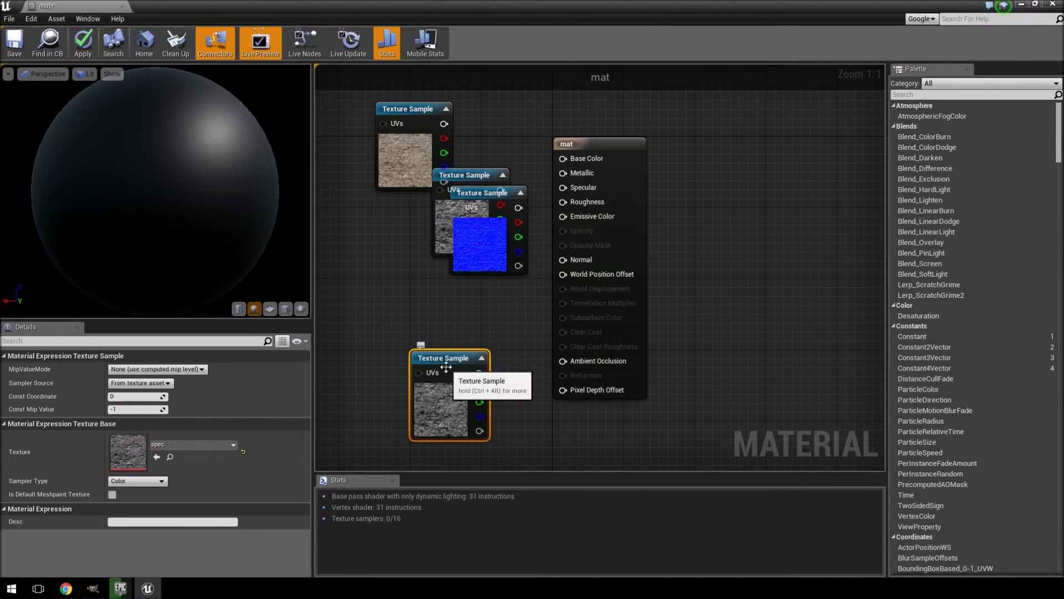
pyautogui.moveTo(485, 201); pyautogui.dragTo(447, 295)
pyautogui.moveTo(434, 373); pyautogui.dragTo(454, 400)
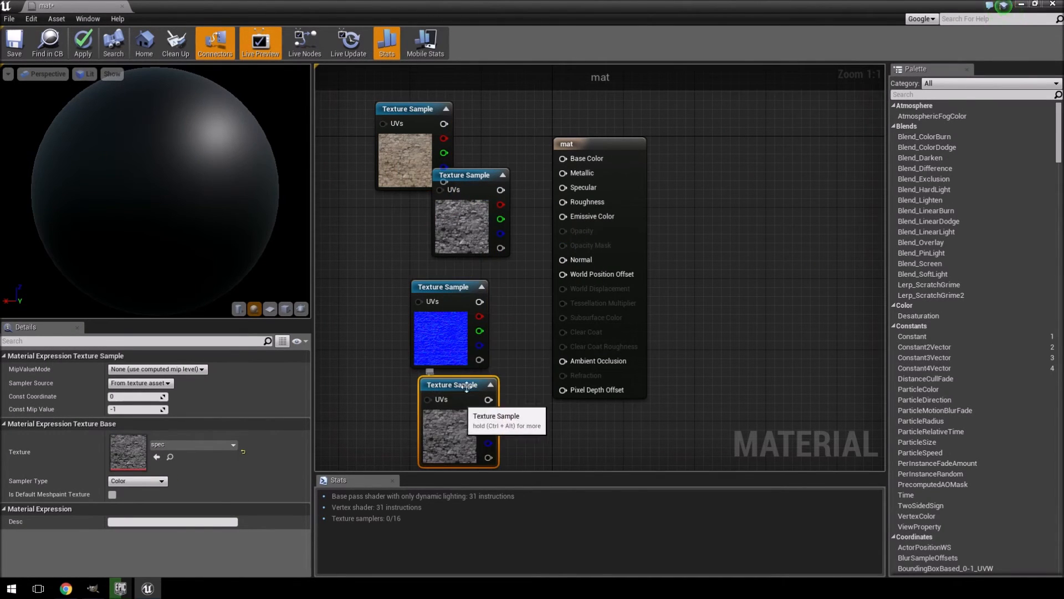
pyautogui.moveTo(471, 191); pyautogui.dragTo(449, 229)
# Connect the albedo sample to Base Color and the normal sample to Normal, spacing the texture nodes farther apart.
pyautogui.moveTo(443, 125); pyautogui.dragTo(562, 159)
pyautogui.press('Home')
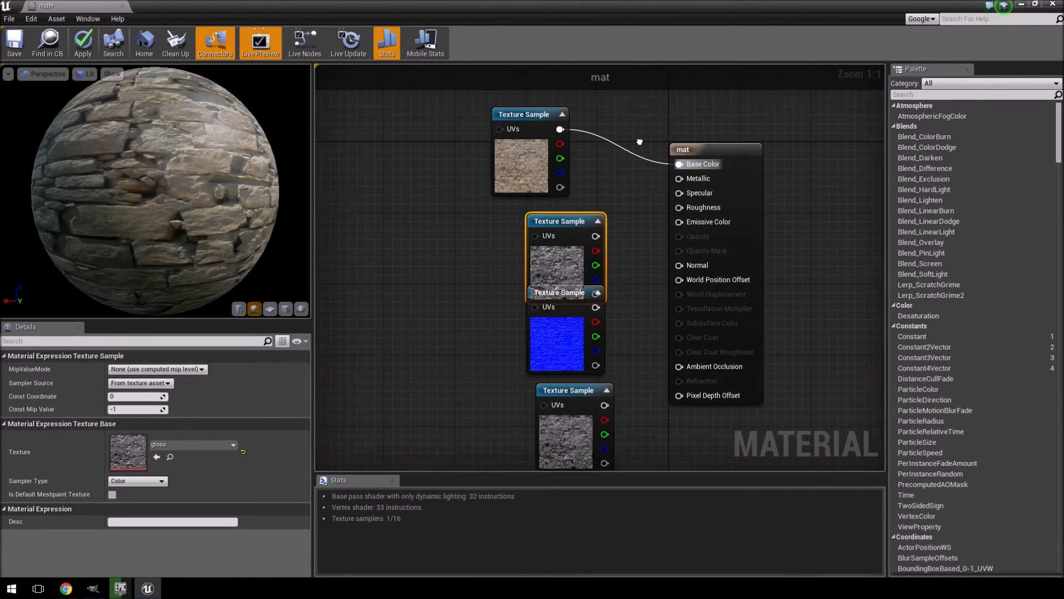
pyautogui.moveTo(526, 161); pyautogui.dragTo(499, 90)
pyautogui.moveTo(571, 262); pyautogui.dragTo(525, 200)
pyautogui.moveTo(571, 337); pyautogui.dragTo(681, 310)
pyautogui.moveTo(264, 187); pyautogui.dragTo(263, 185)
pyautogui.moveTo(544, 325); pyautogui.dragTo(419, 325)
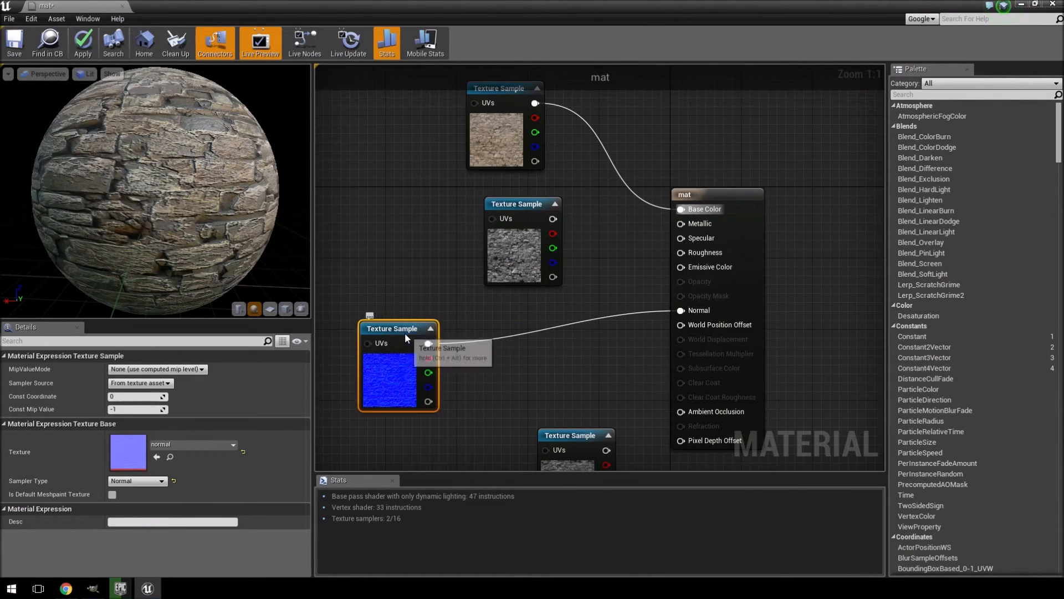
# Move the gloss sample down and connect the spec sample to the material's Specular input.
pyautogui.click(513, 252)
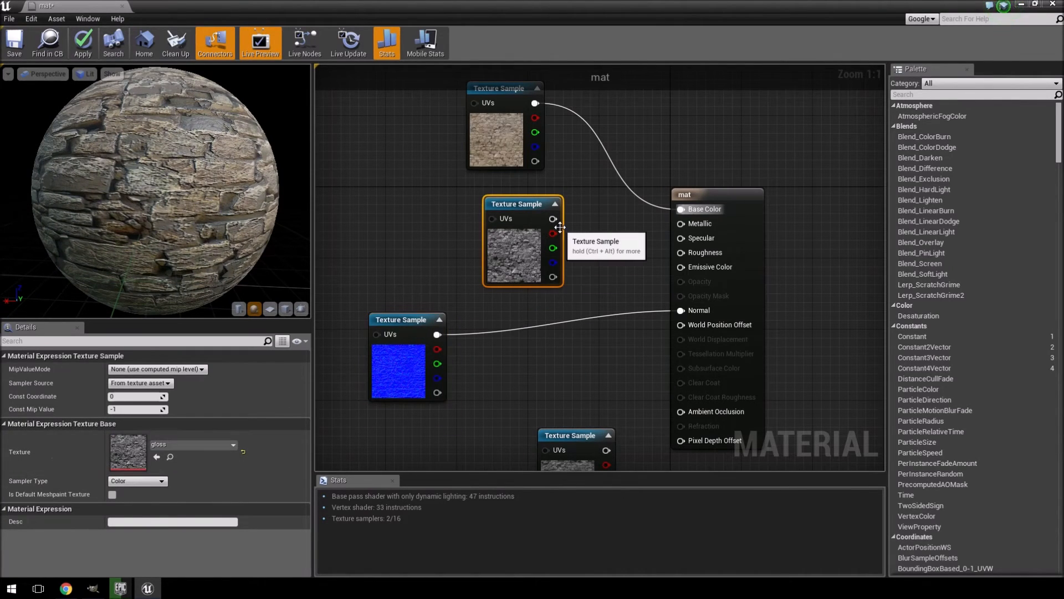
pyautogui.moveTo(526, 204); pyautogui.dragTo(518, 301)
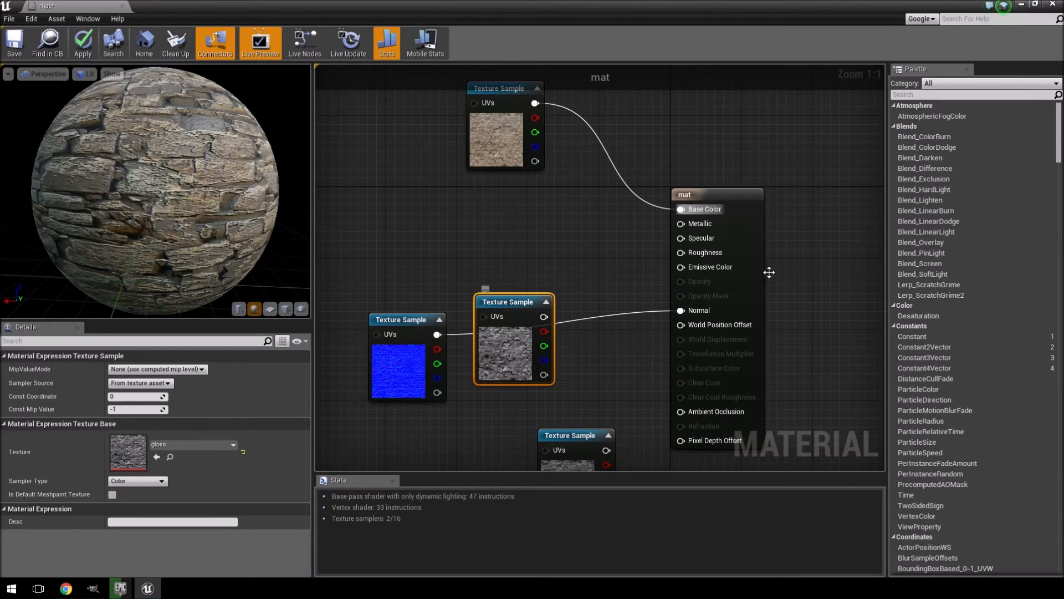
pyautogui.moveTo(576, 434); pyautogui.dragTo(697, 241)
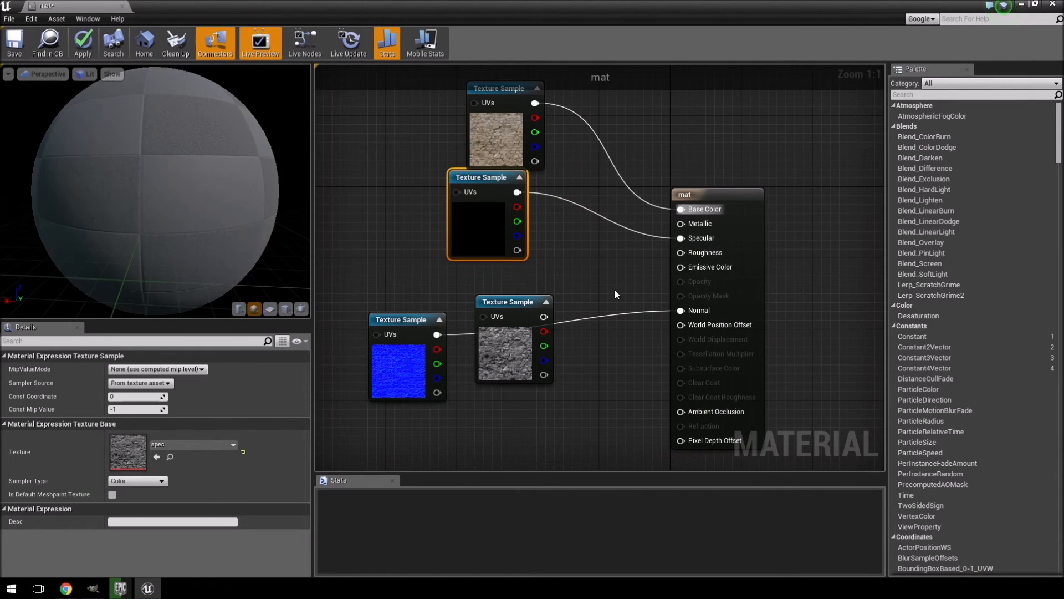
# Line up the gloss and normal samples in a column beneath the spec sample.
pyautogui.moveTo(612, 407); pyautogui.dragTo(623, 337)
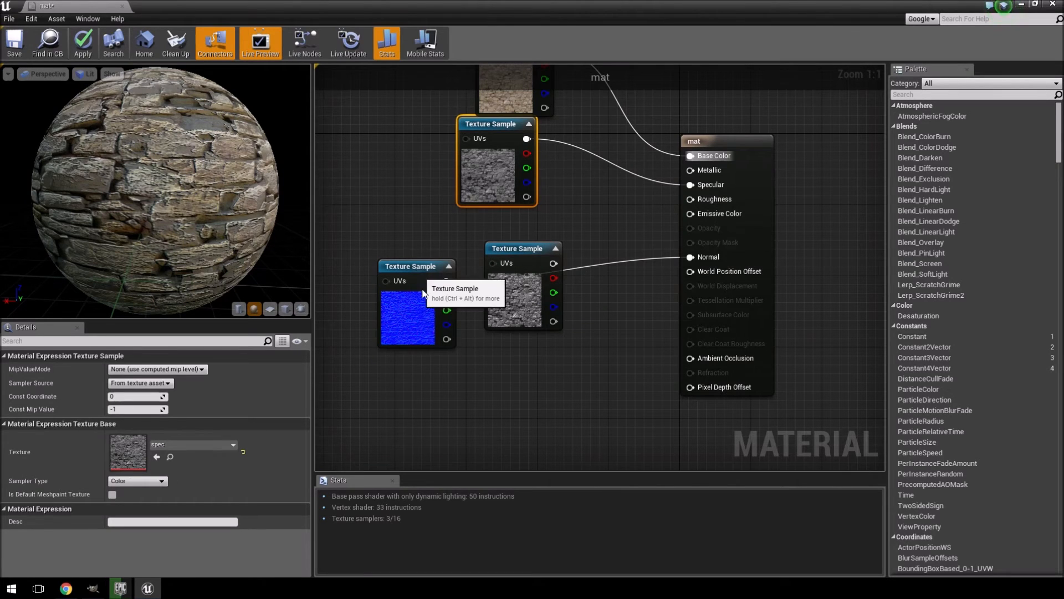
pyautogui.moveTo(420, 275); pyautogui.dragTo(501, 374)
pyautogui.click(513, 286)
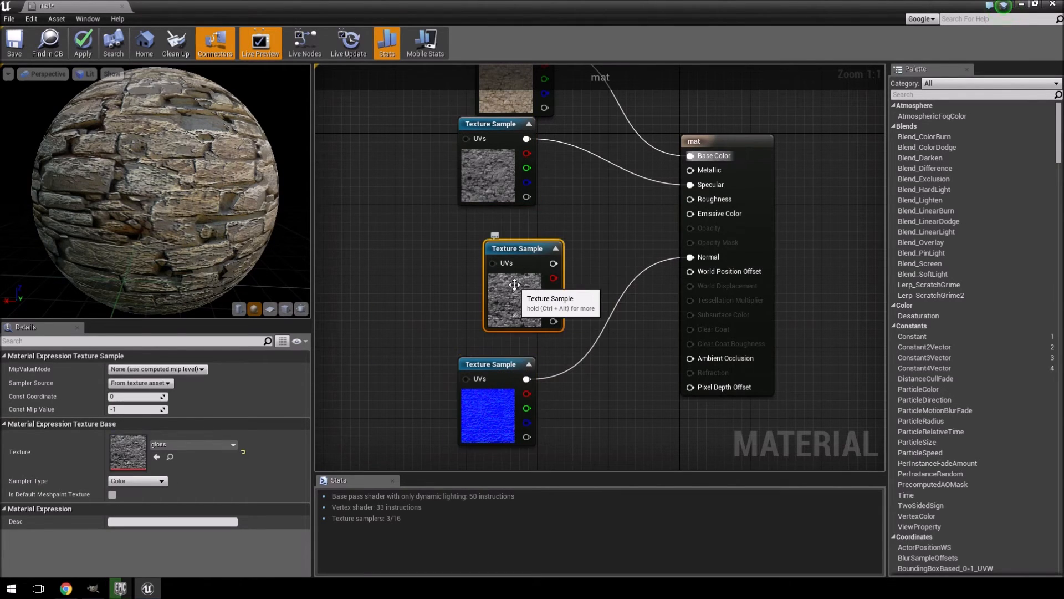
pyautogui.moveTo(526, 247); pyautogui.dragTo(500, 246)
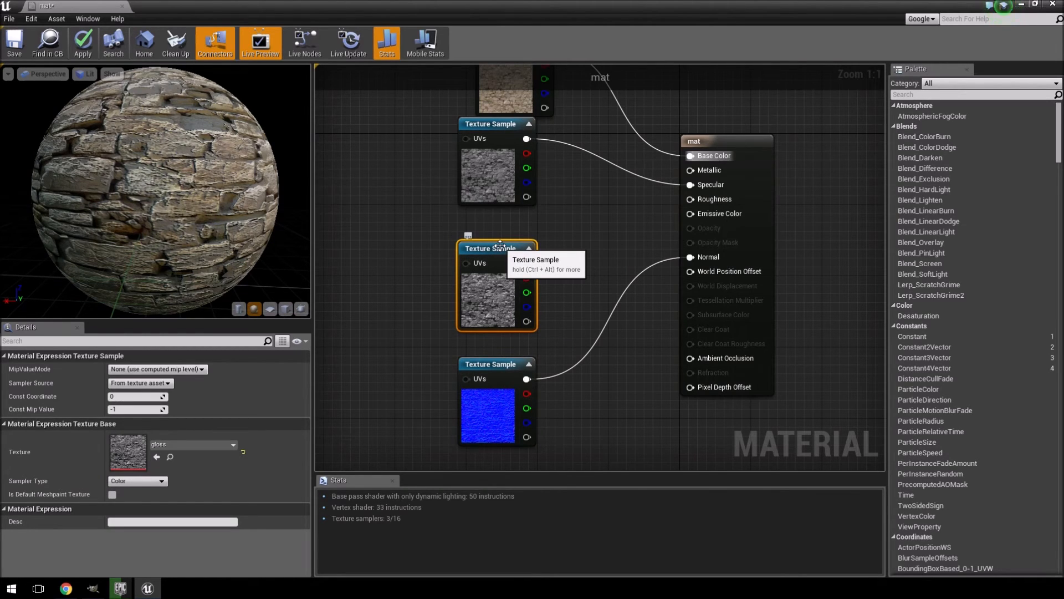
# Add a OneMinus node and route the gloss sample through it into the material's Roughness input.
pyautogui.rightClick(580, 243)
pyautogui.write('onem')
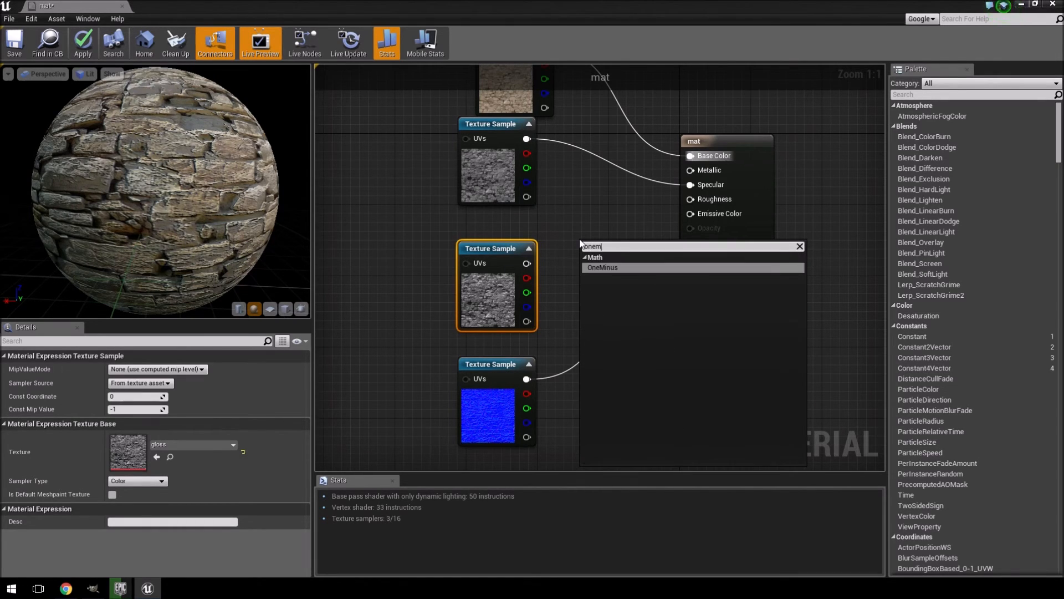
pyautogui.click(607, 267)
pyautogui.moveTo(515, 265); pyautogui.dragTo(692, 199)
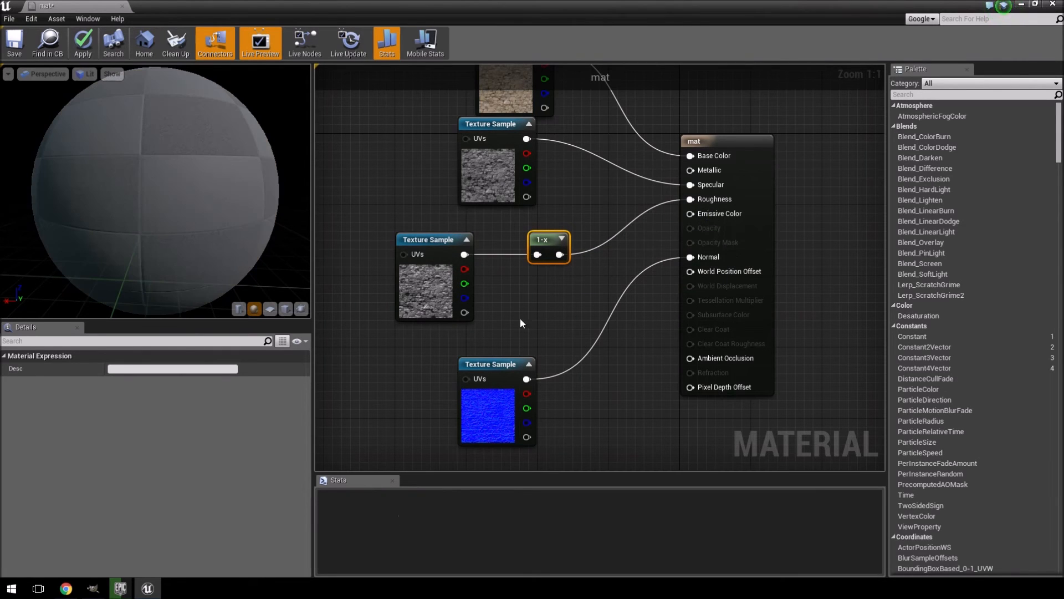
# Apply the changes to the mat material and close its editor.
pyautogui.moveTo(225, 167)
pyautogui.mouseDown()
pyautogui.moveTo(133, 149)
pyautogui.moveTo(224, 168)
pyautogui.mouseUp()
pyautogui.click(83, 42)
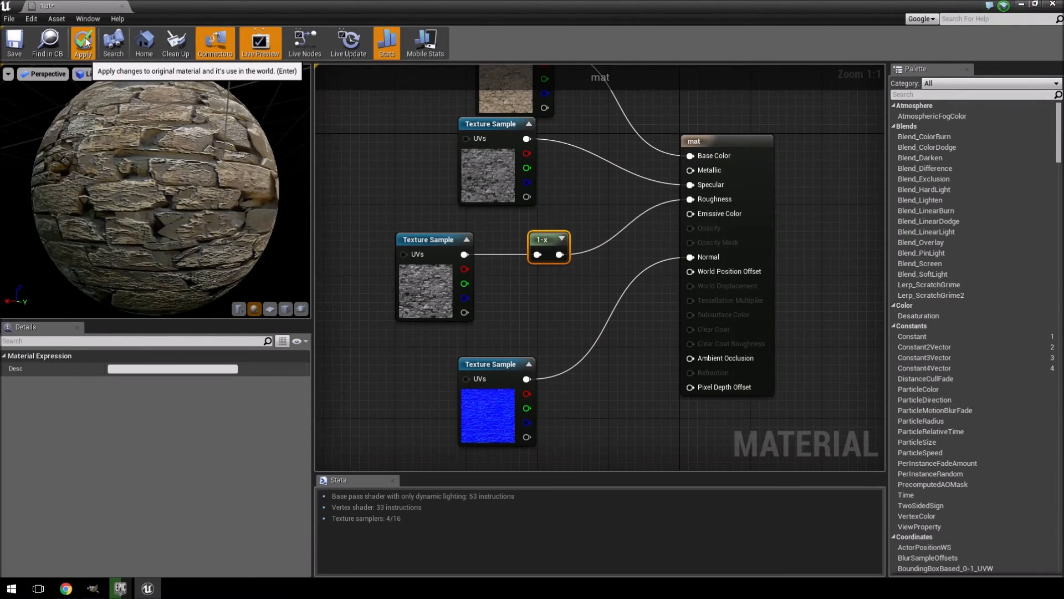
pyautogui.click(122, 6)
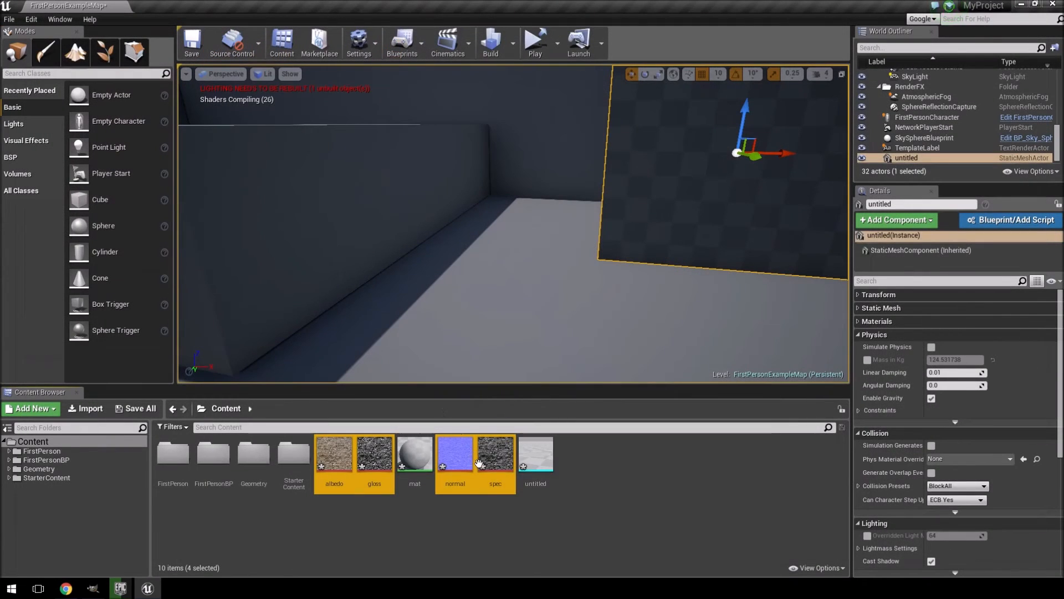
# Assign the mat material to Element 0 of the untitled static mesh, save the mesh and close its editor.
pyautogui.doubleClick(536, 460)
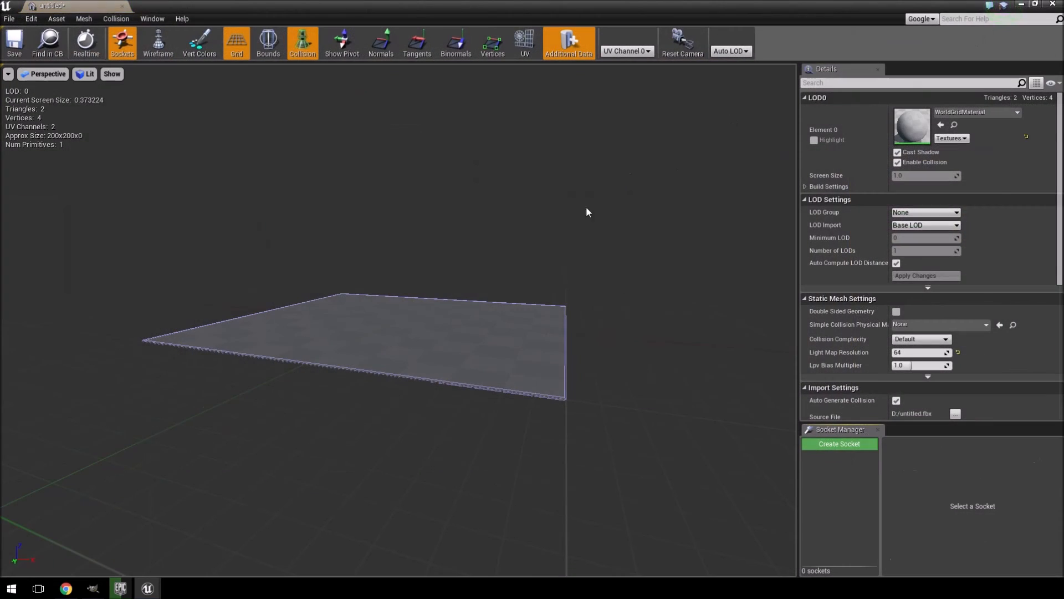
pyautogui.doubleClick(364, 8)
pyautogui.click(428, 490)
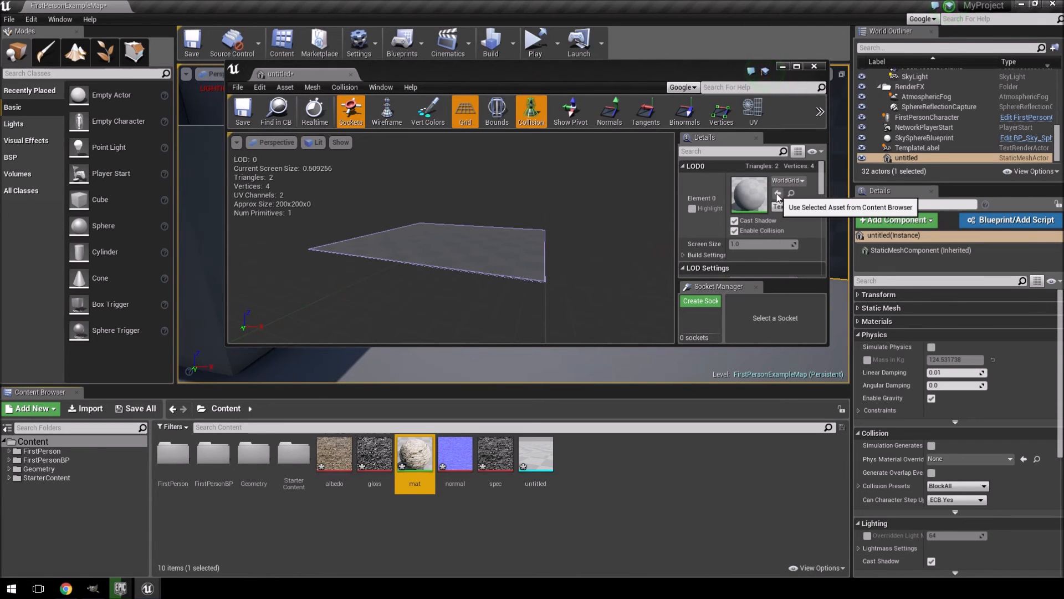
pyautogui.click(778, 194)
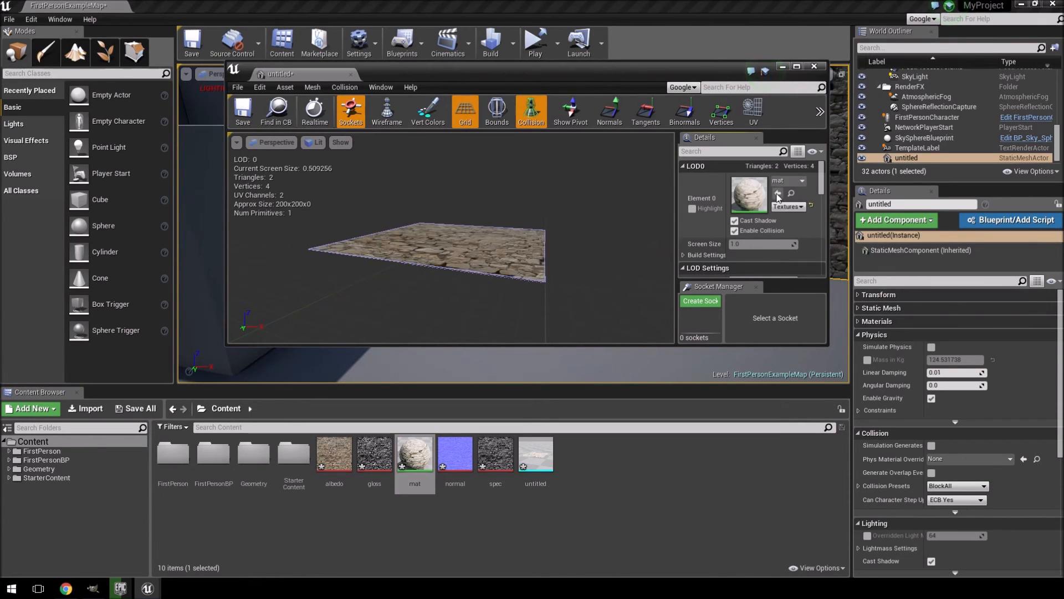
pyautogui.click(286, 121)
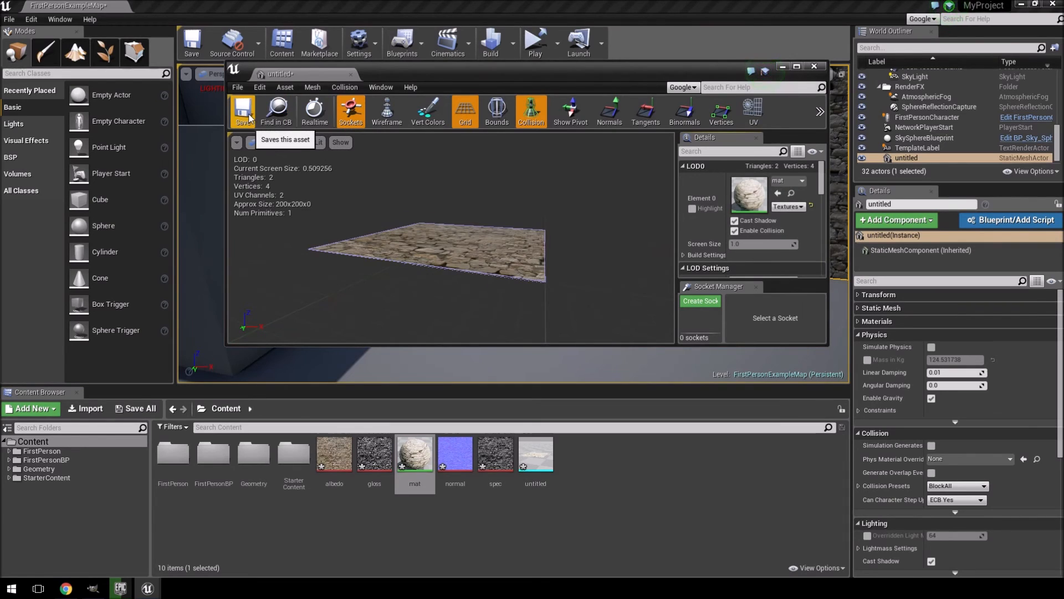
pyautogui.click(351, 75)
# Run the level as a standalone game without saving content, walk up to the wall, and quit through the console.
pyautogui.press('f')
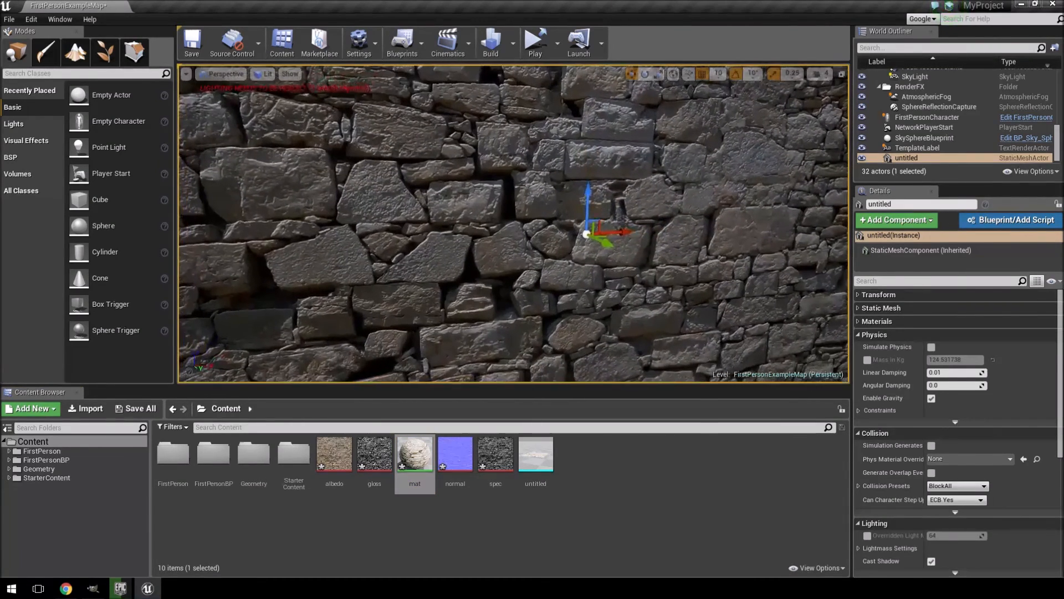
pyautogui.press('s')
pyautogui.click(533, 43)
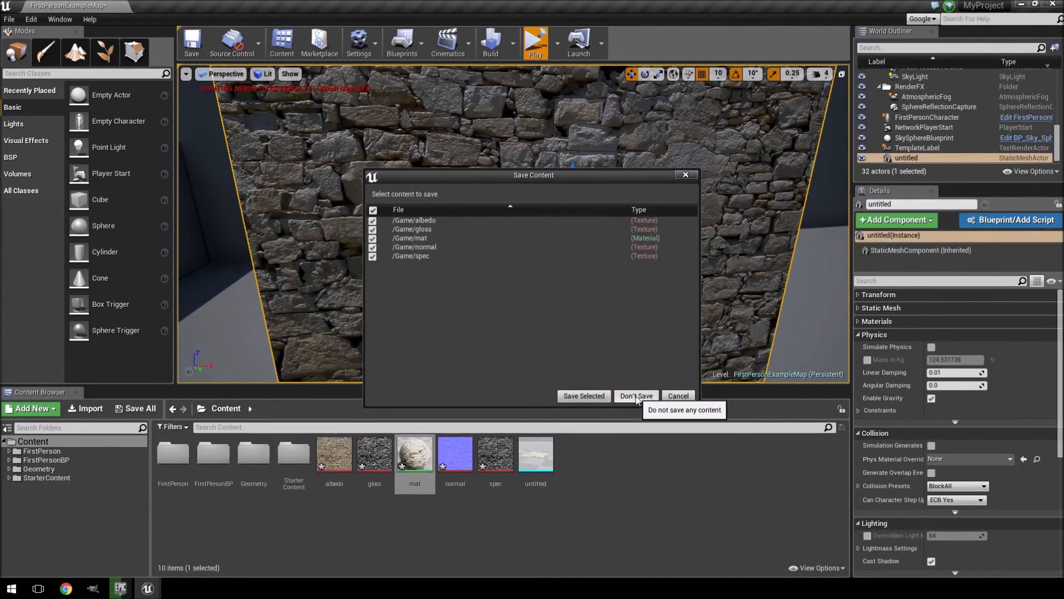
pyautogui.click(617, 396)
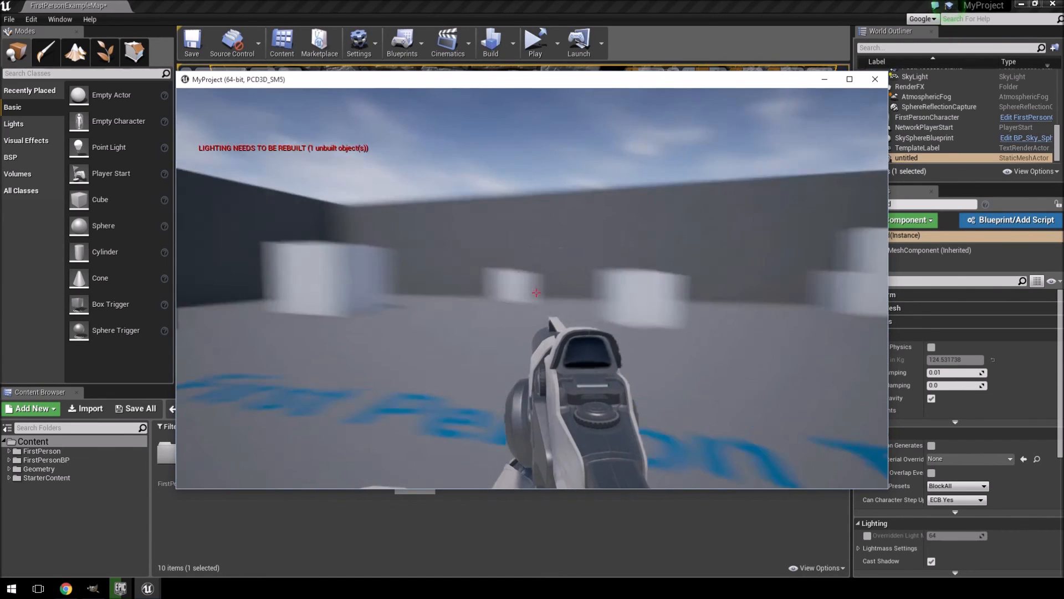
pyautogui.press('w')
pyautogui.press('w')
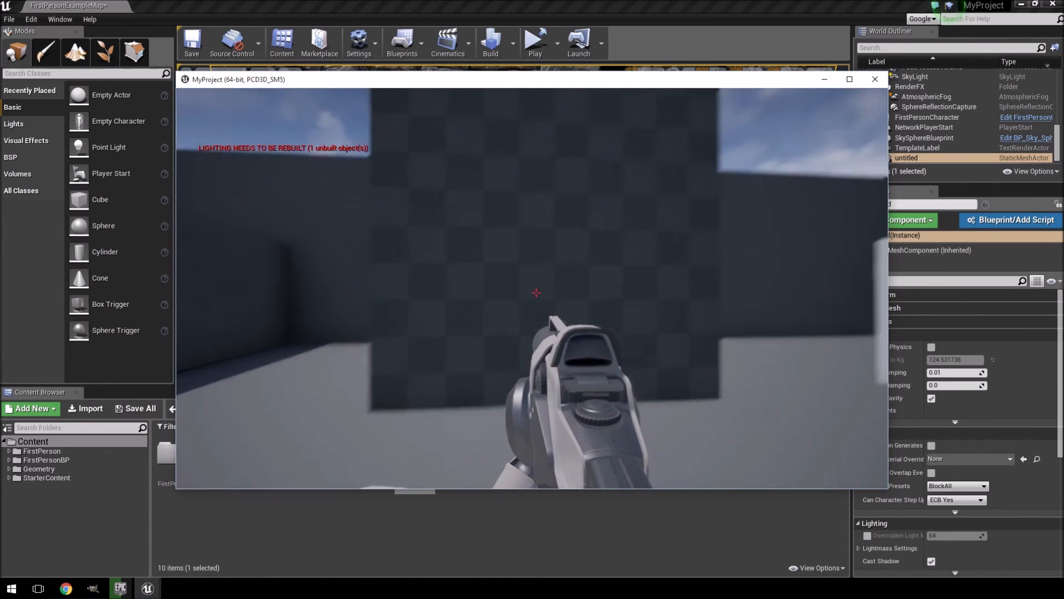
pyautogui.press('`')
pyautogui.write('quit')
pyautogui.press('Return')
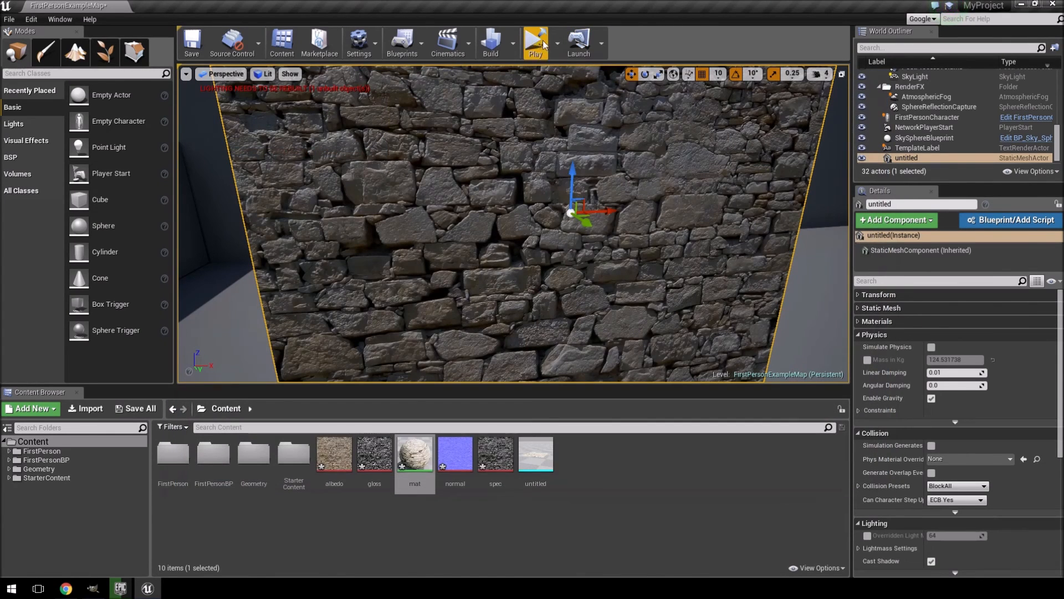
# Play the level in a new editor window and examine the brick wall's material from near and far.
pyautogui.click(557, 42)
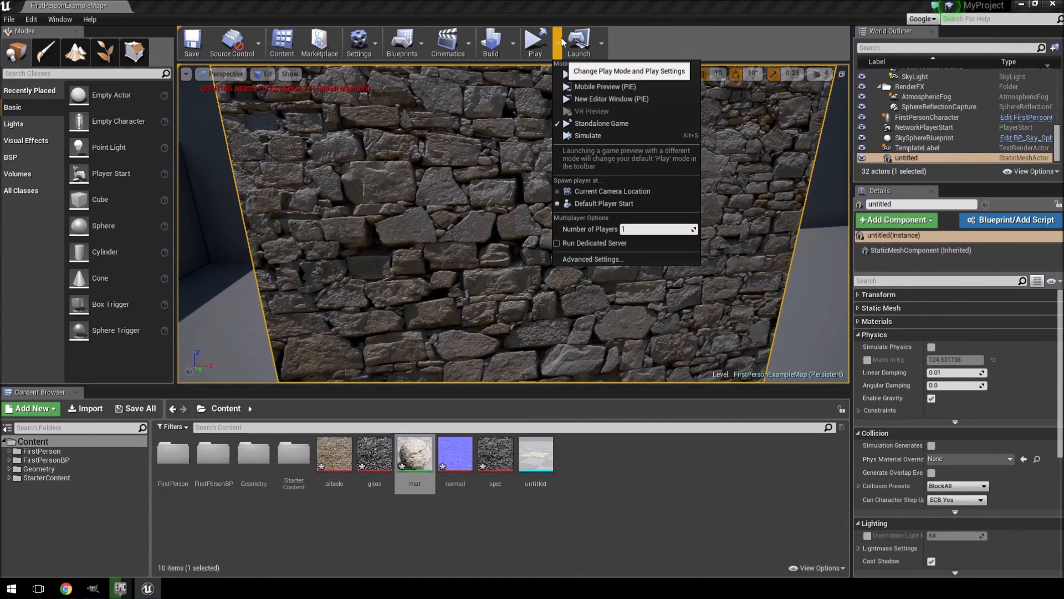
pyautogui.click(634, 98)
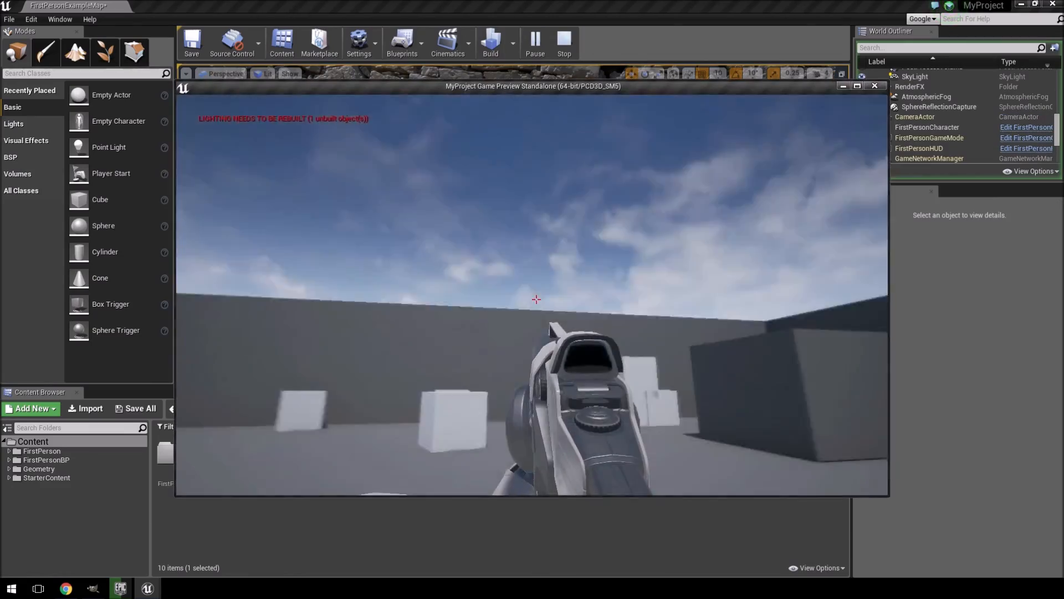
pyautogui.press('w')
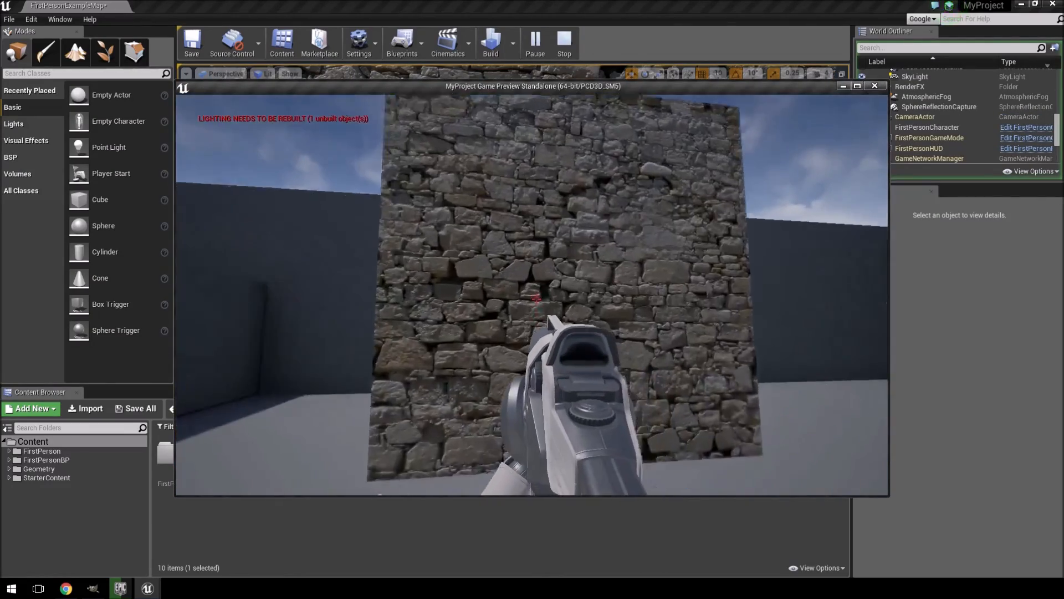
pyautogui.press('w')
pyautogui.press('w')
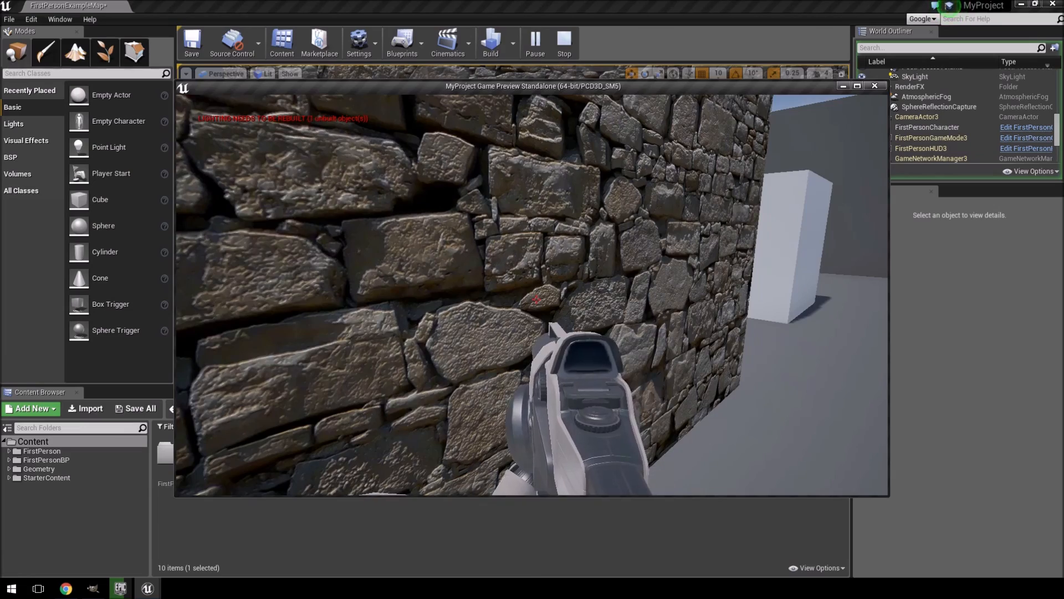
pyautogui.press('s')
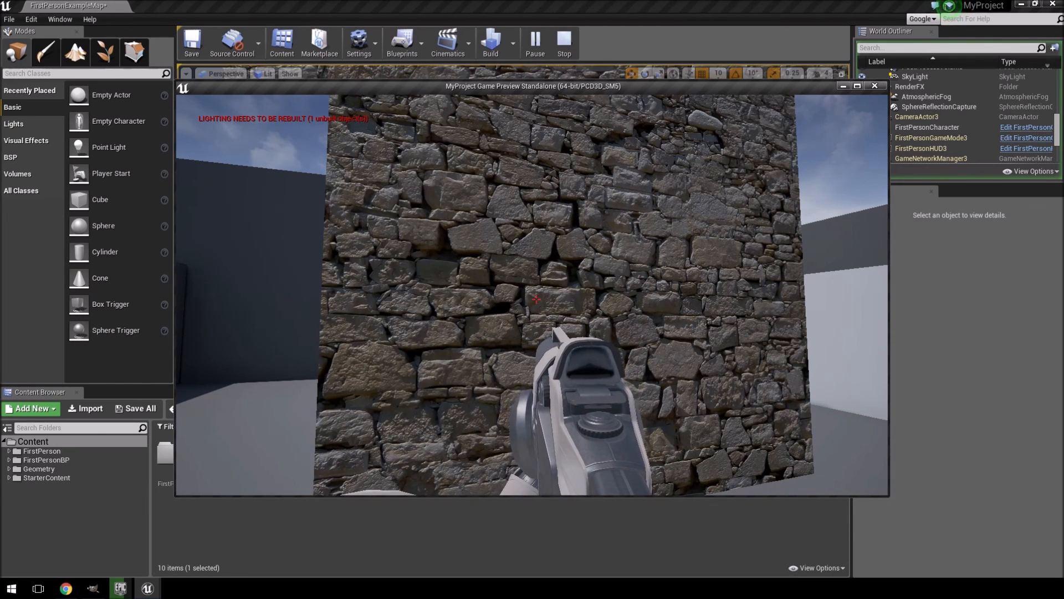
pyautogui.press('w')
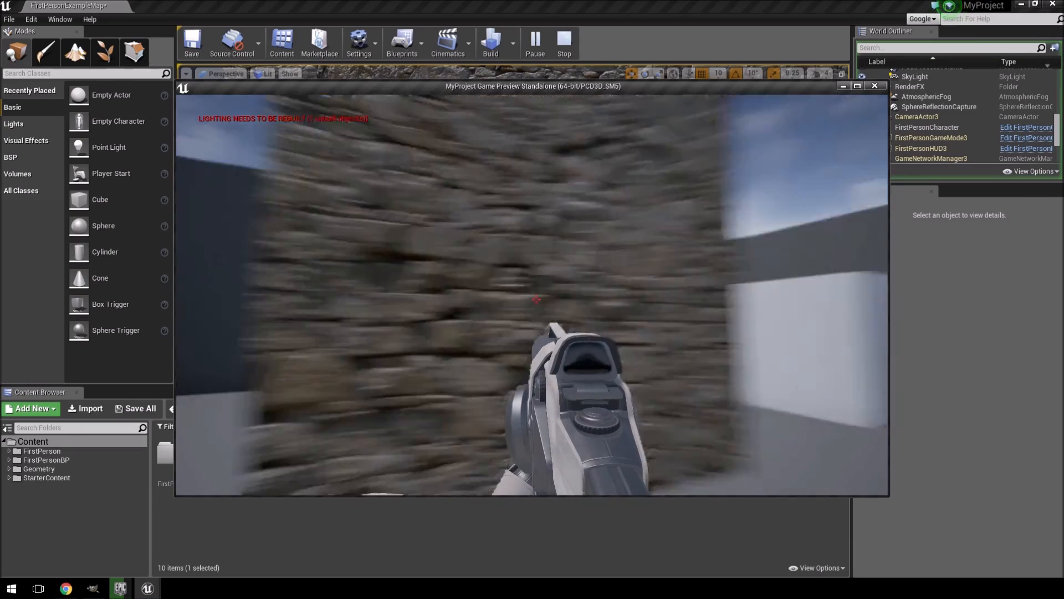